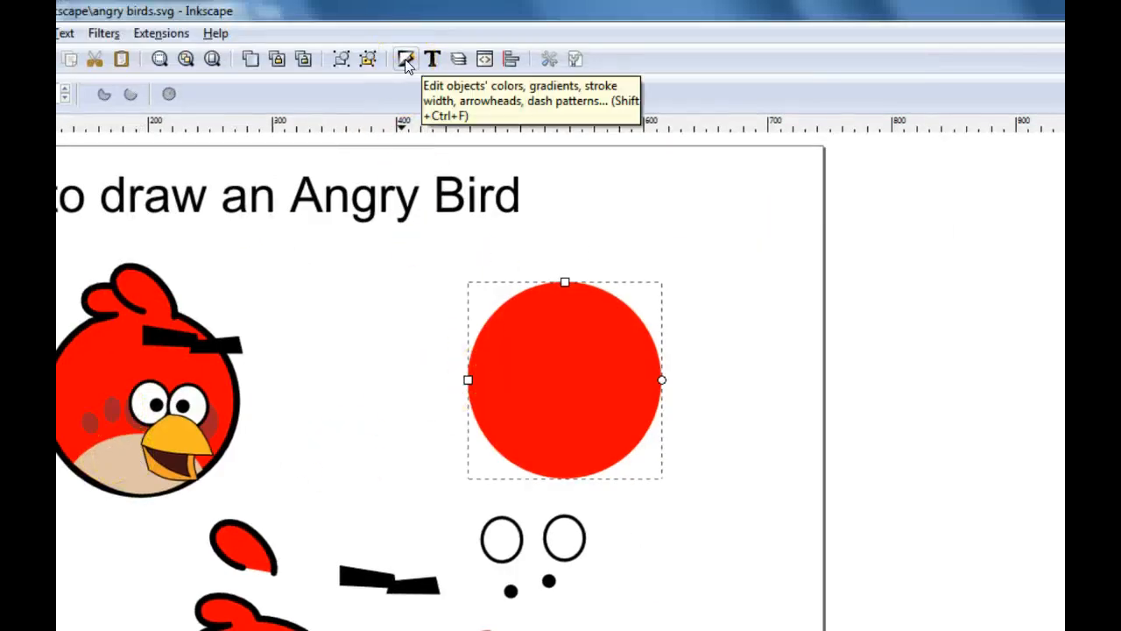
- Bring up the large circle's fill and stroke settings and give it a flat red fill
left_click(406, 61)
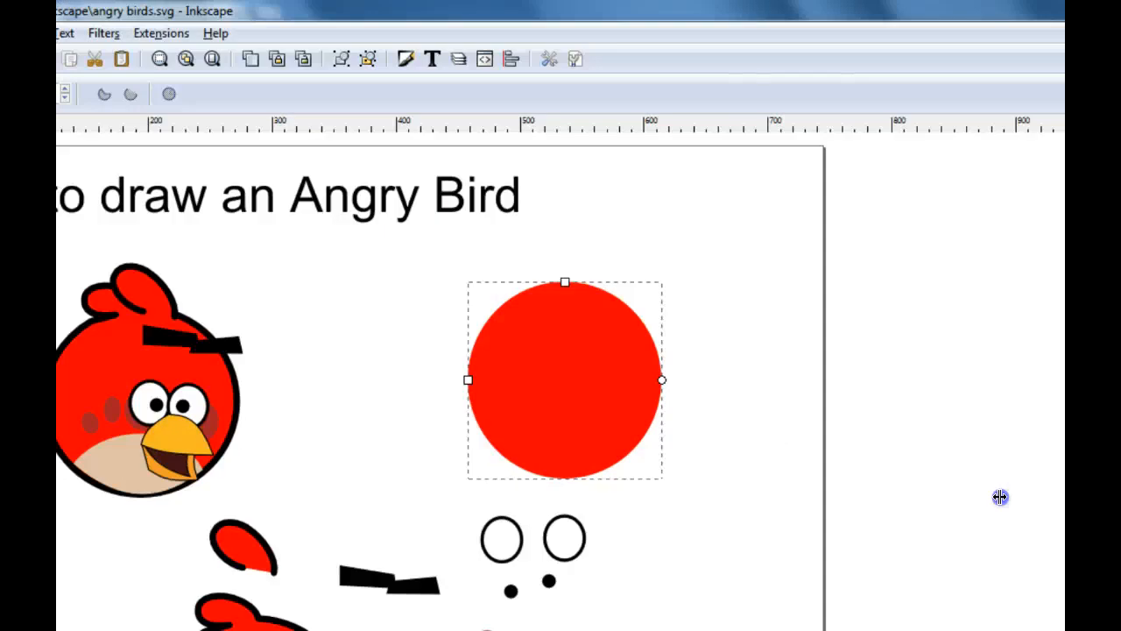
left_click_drag(1000, 497, 732, 500)
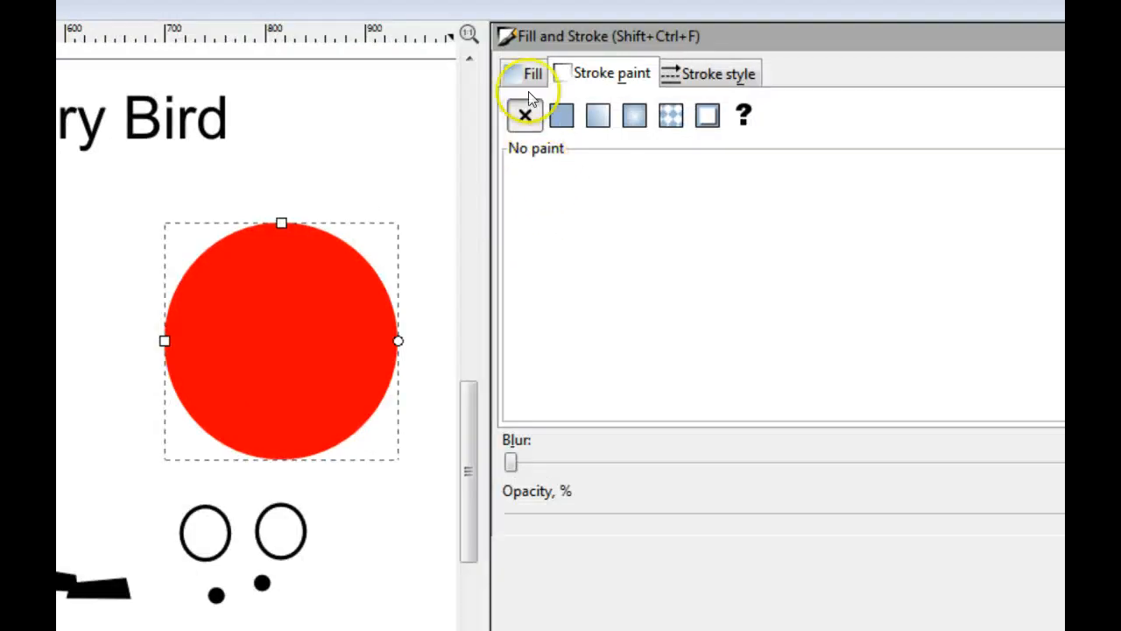
left_click(528, 74)
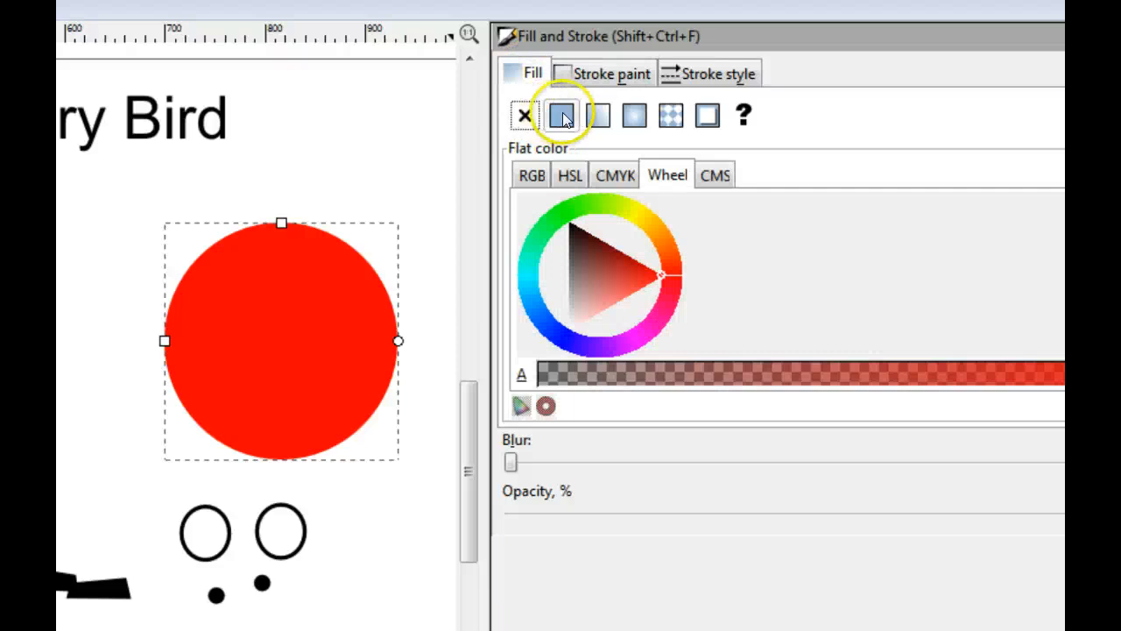
left_click(526, 120)
left_click(559, 118)
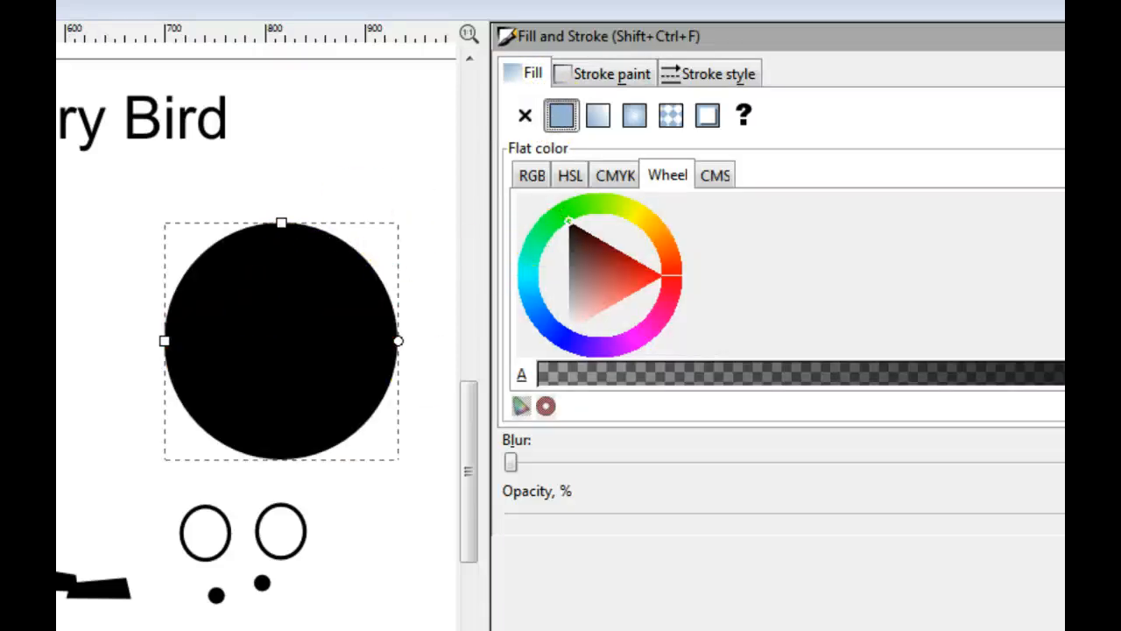
left_click(661, 274)
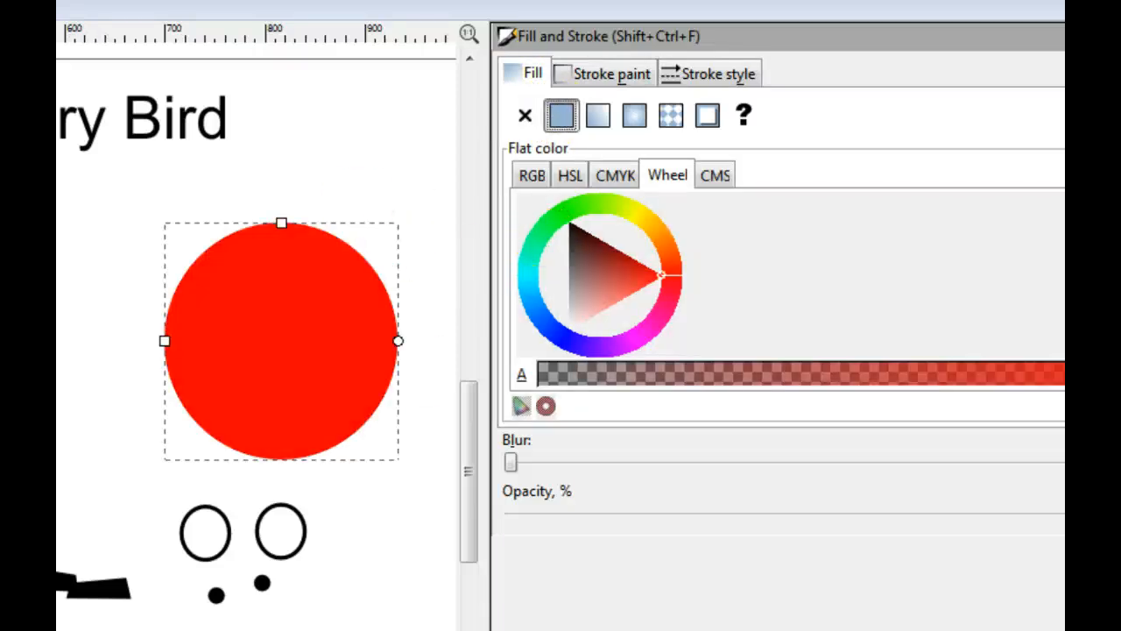
- Give the red circle a flat black outline and increase its stroke width to 6.2 px
left_click(616, 74)
left_click(561, 115)
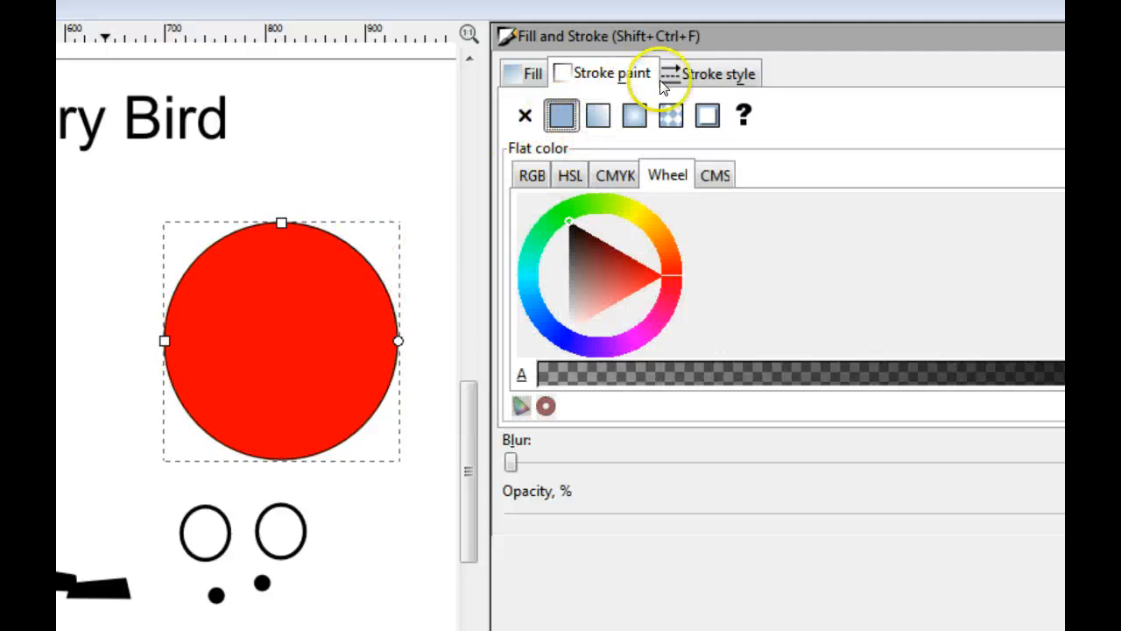
left_click(722, 75)
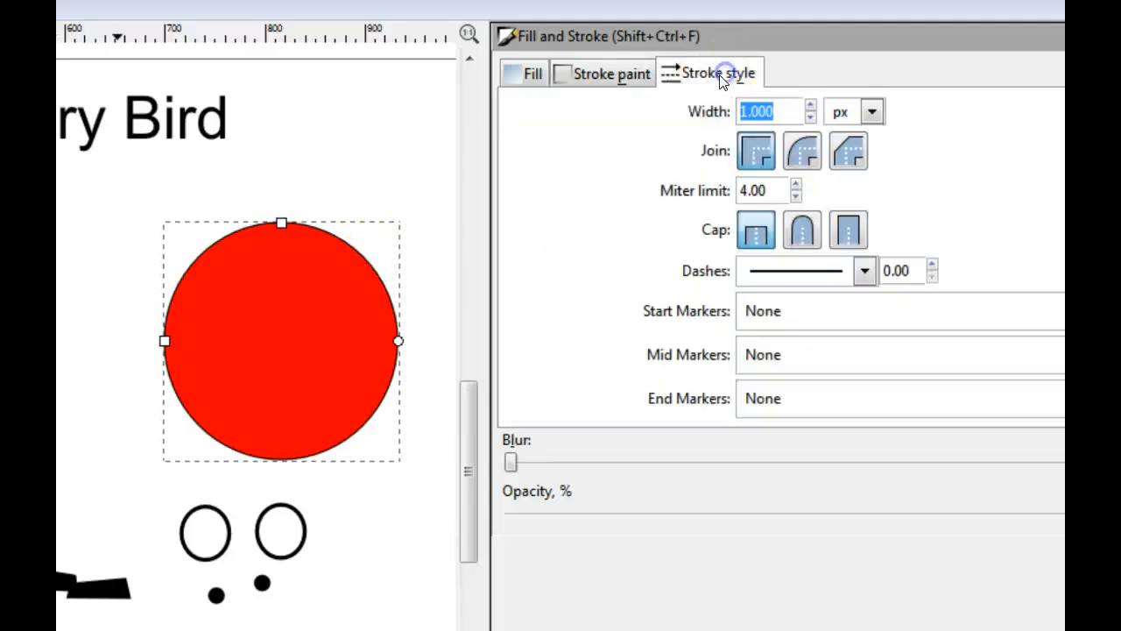
left_click(811, 106)
left_click(811, 106)
left_click(810, 106)
left_click(811, 106)
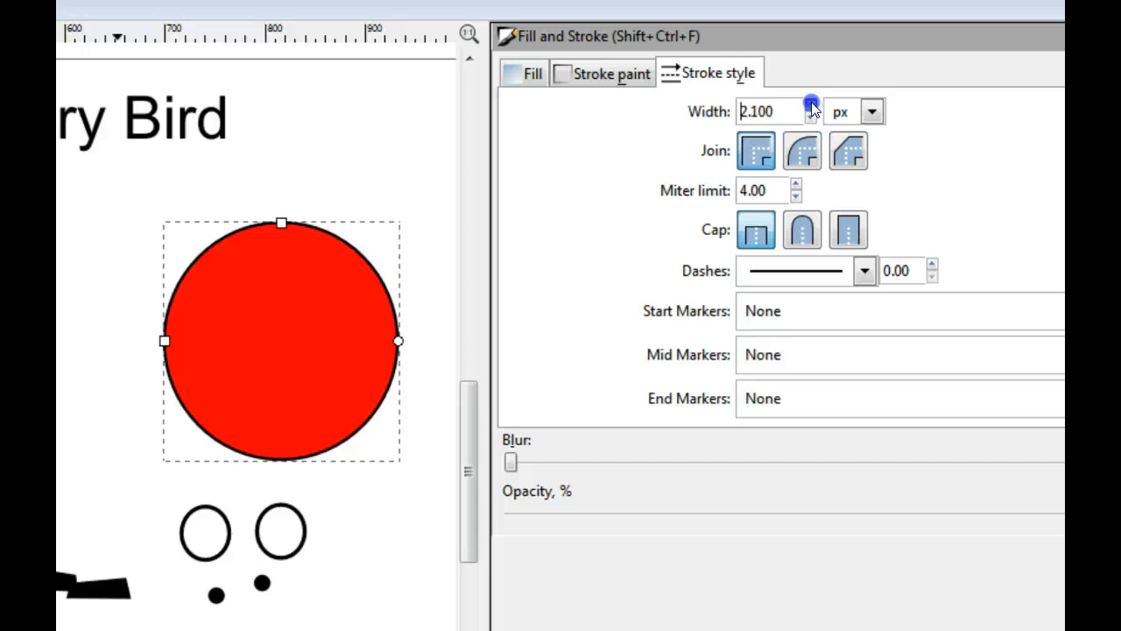
left_click(811, 106)
left_click(811, 106)
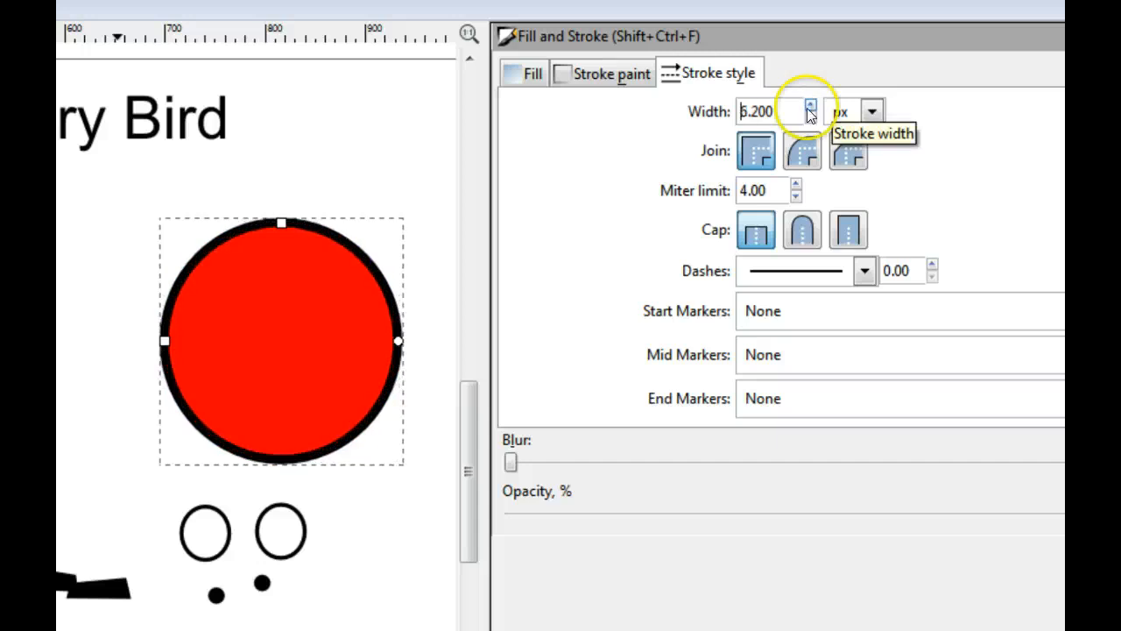
double_click(789, 112)
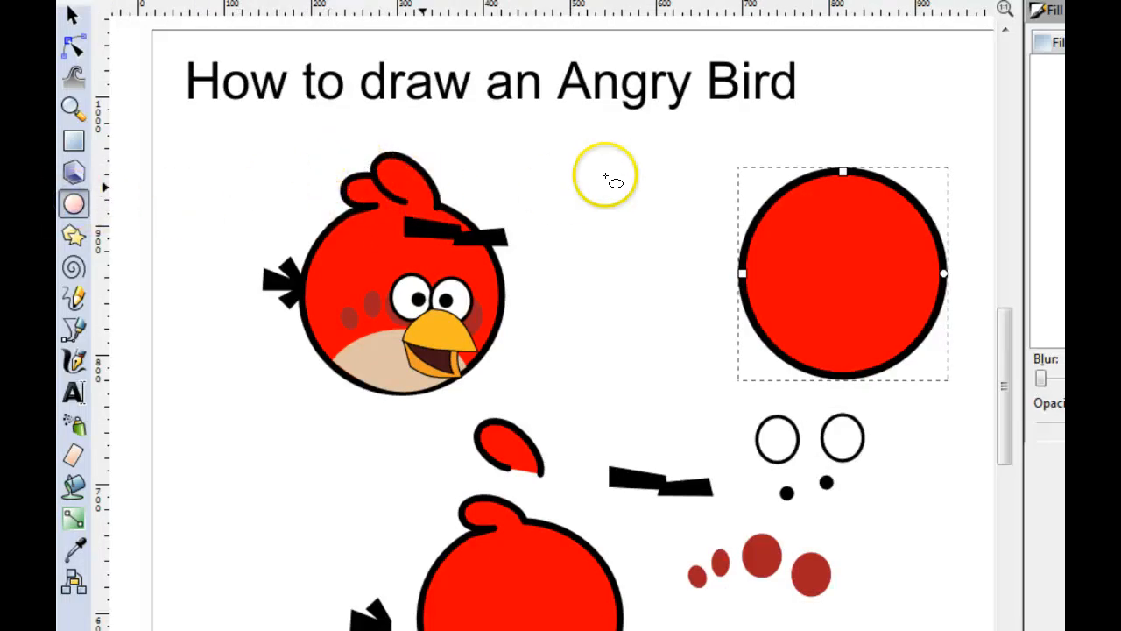
- Draw an upright ellipse about 52 px wide and 69 px high overlapping the top of the red circle
left_click_drag(779, 121, 837, 207)
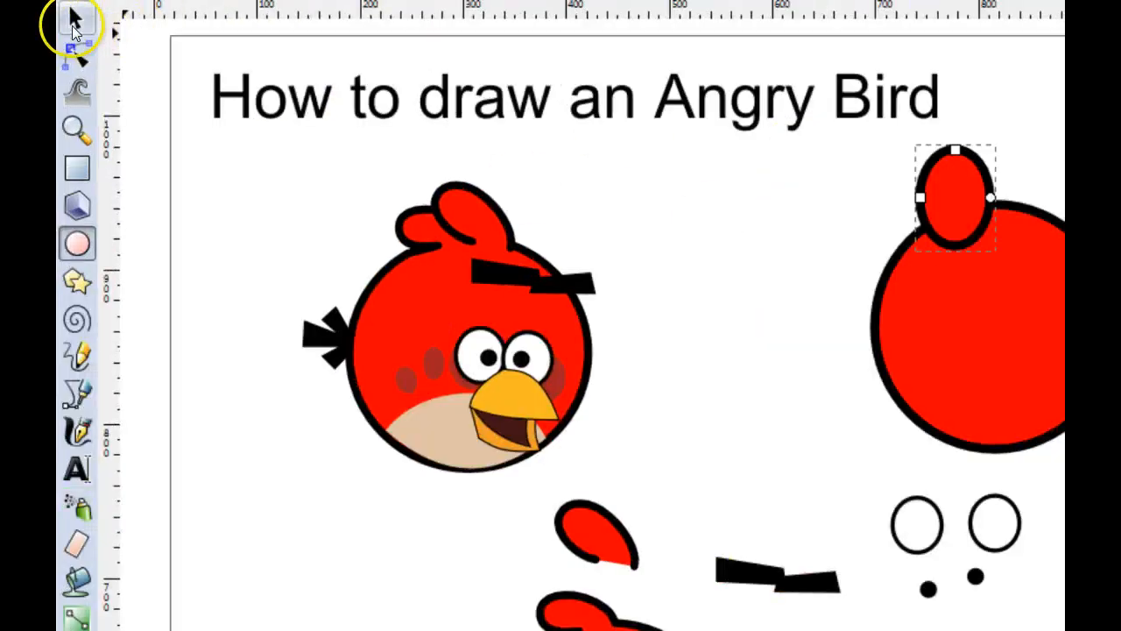
left_click(73, 21)
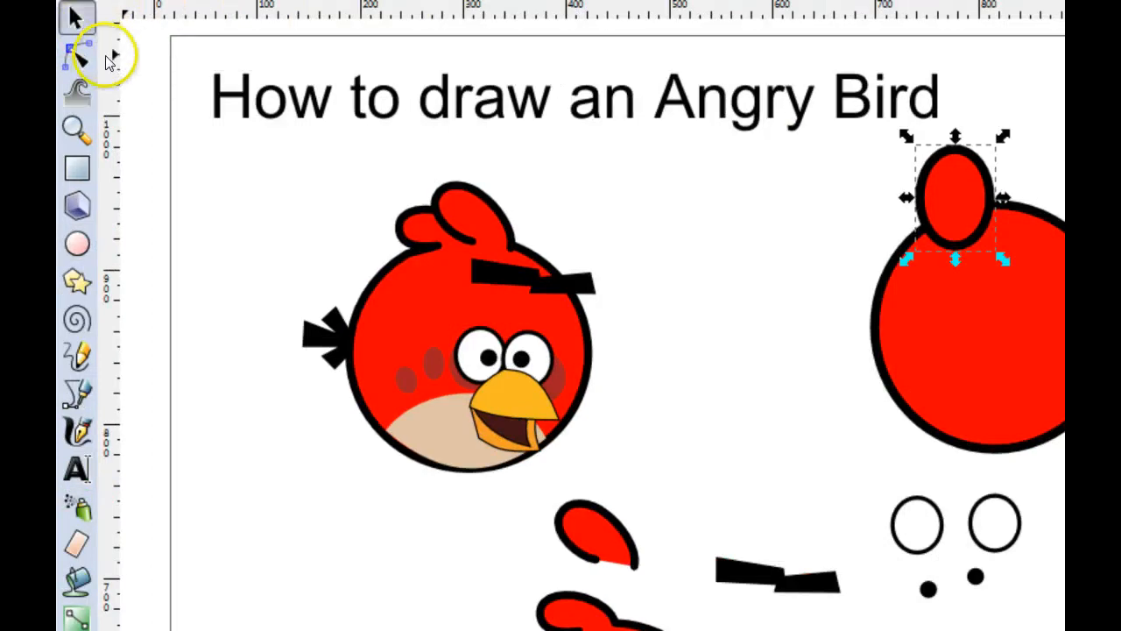
mouse_move(961, 207)
left_mouse_down()
mouse_move(979, 230)
mouse_move(970, 223)
left_mouse_up()
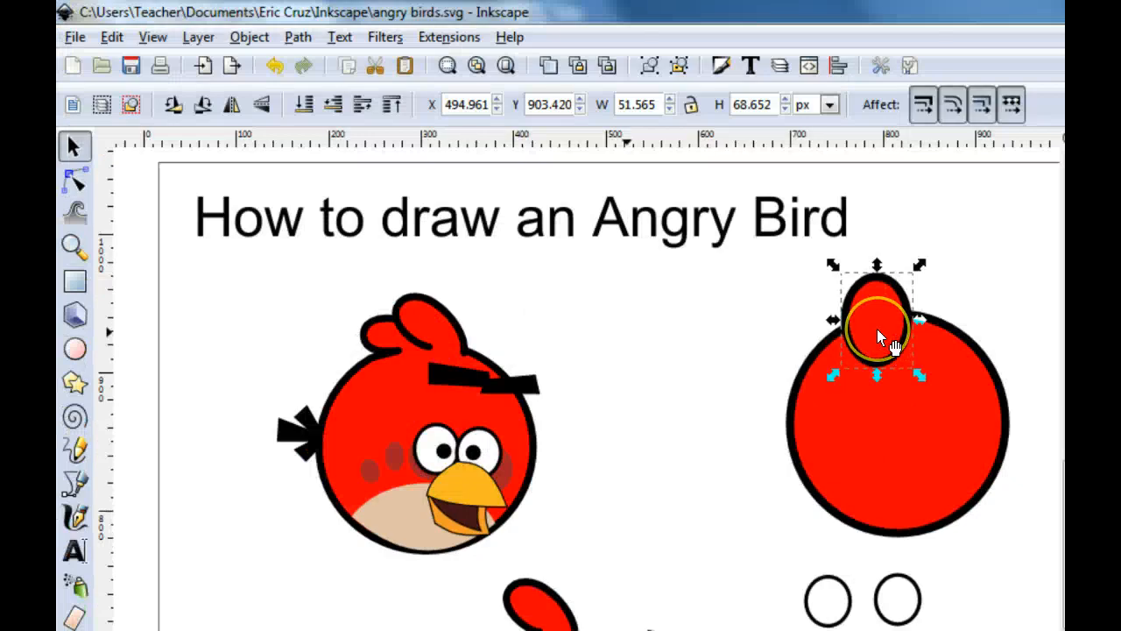
- Rotate the ellipse counter-clockwise so it leans to the left and shift it slightly on top of the circle
left_click(876, 329)
key("Home")
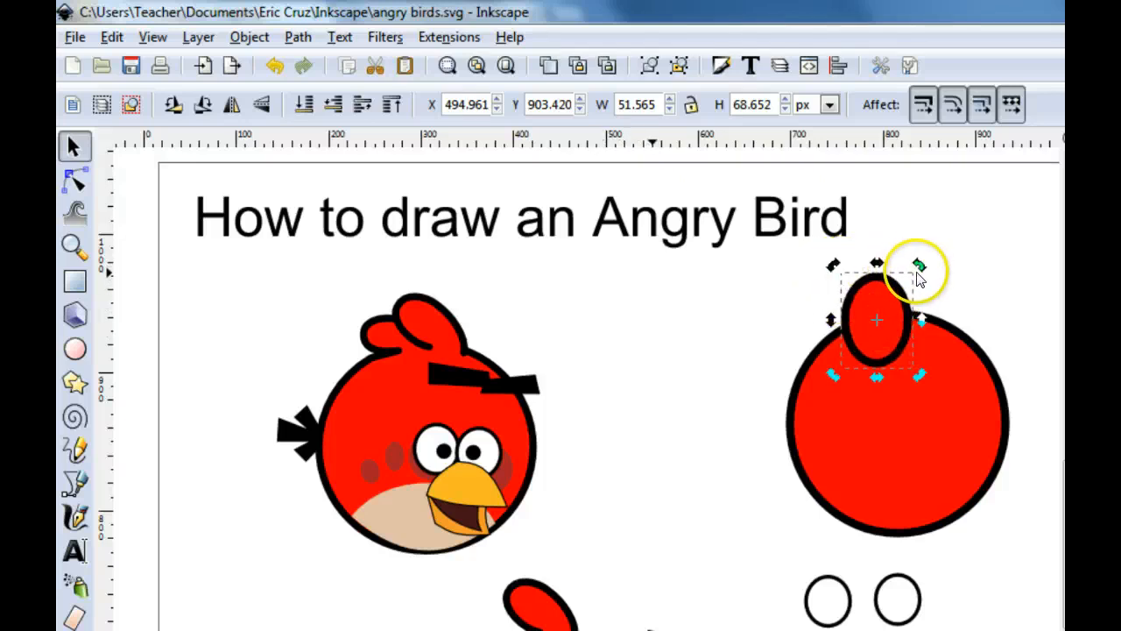
left_click_drag(920, 264, 841, 247)
mouse_move(896, 350)
left_mouse_down()
mouse_move(901, 343)
mouse_move(881, 335)
mouse_move(893, 336)
left_mouse_up()
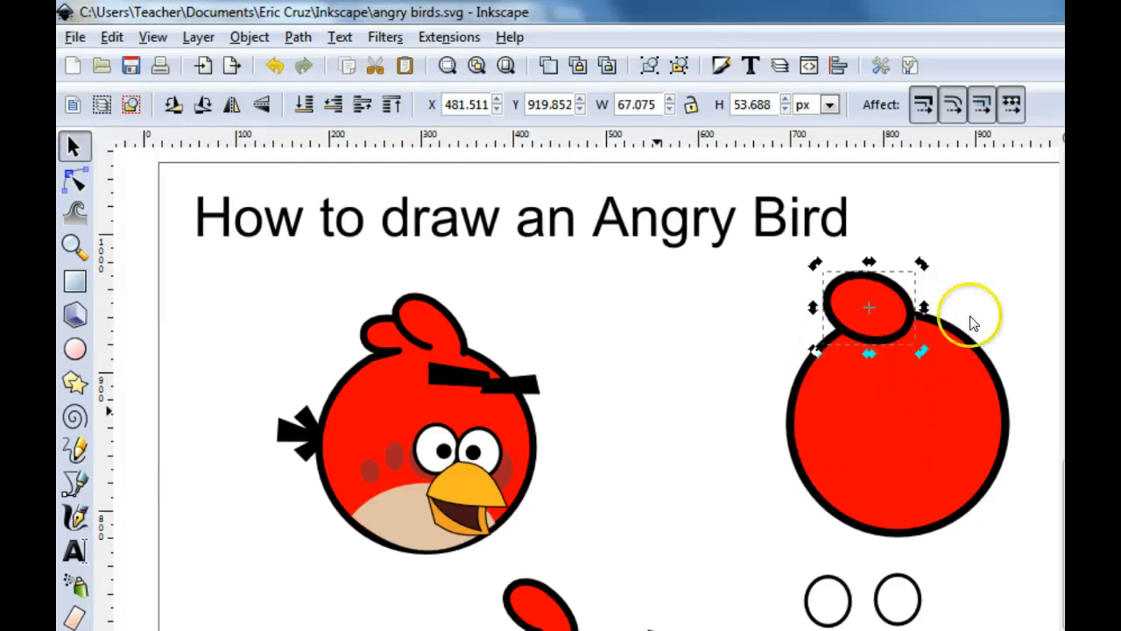
- Select the circle together with the tilted ellipse and merge them into one shape with Union
left_click(920, 390)
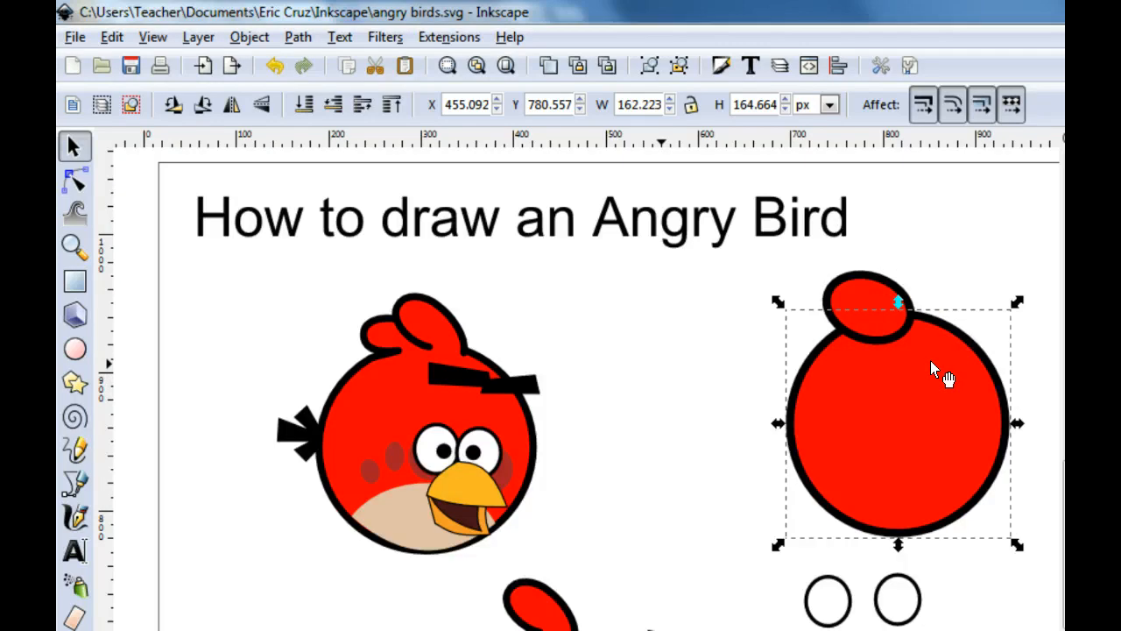
left_click(859, 286, "shift")
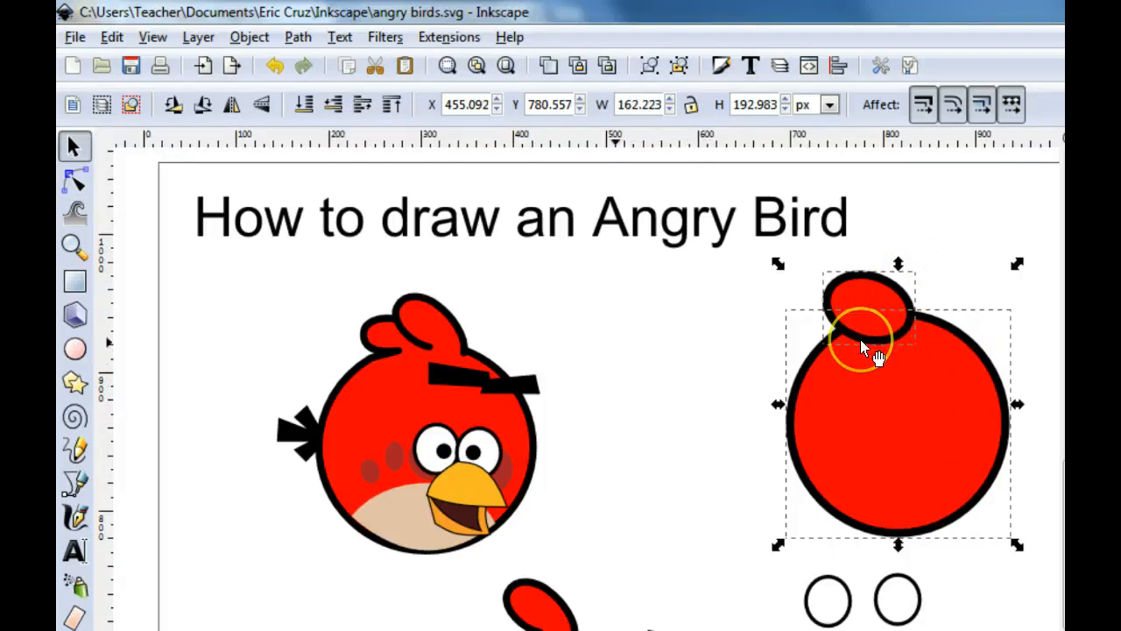
left_click(298, 39)
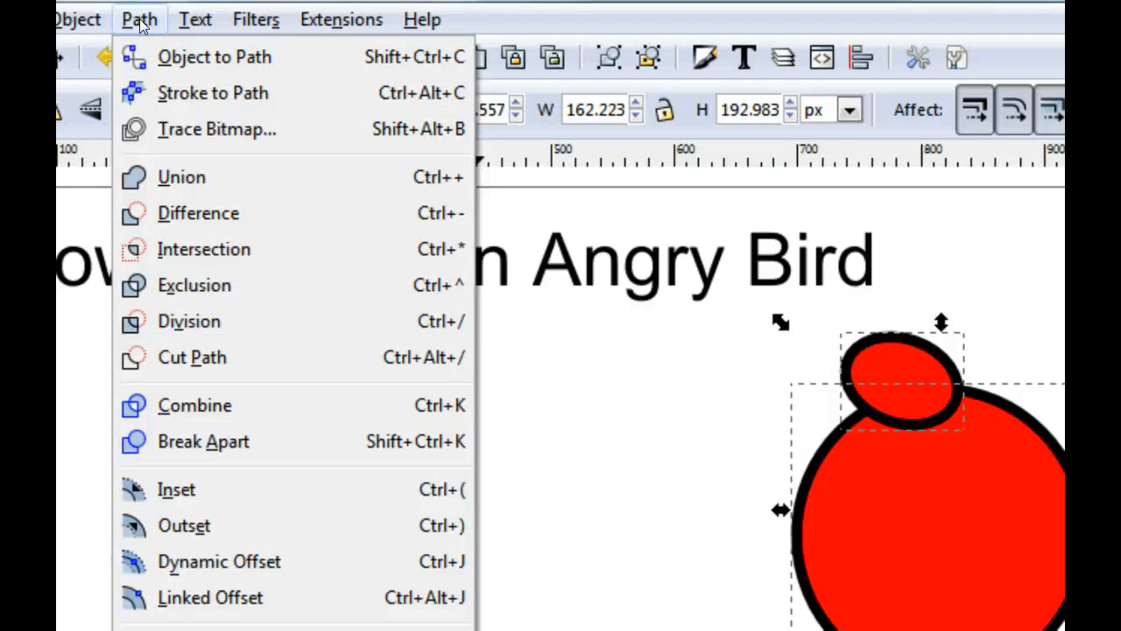
left_click(235, 176)
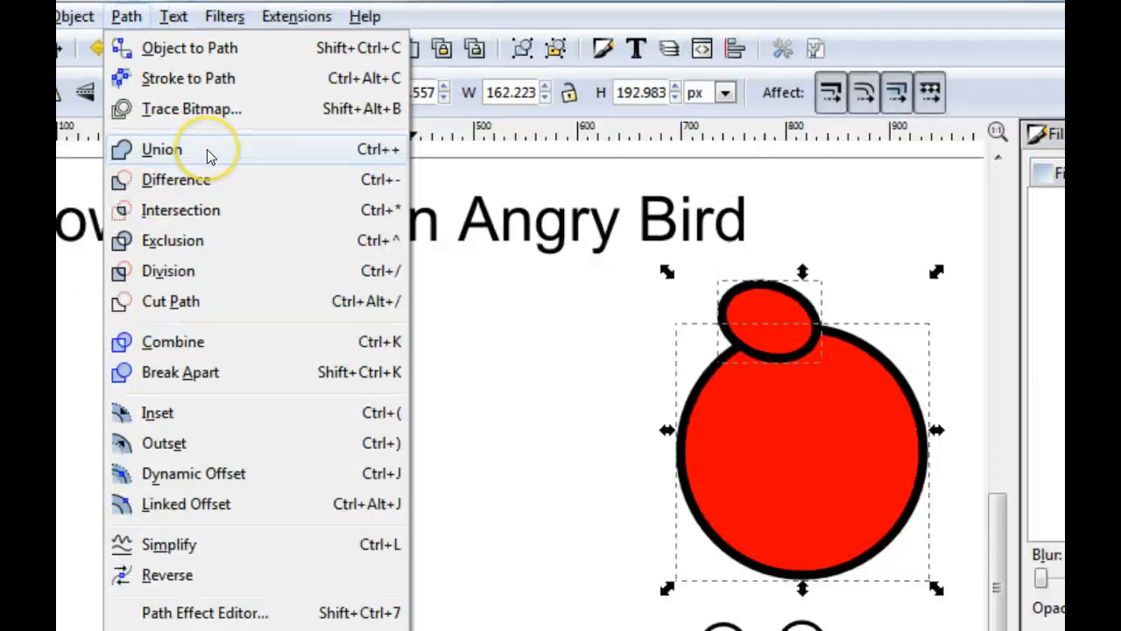
left_click(207, 149)
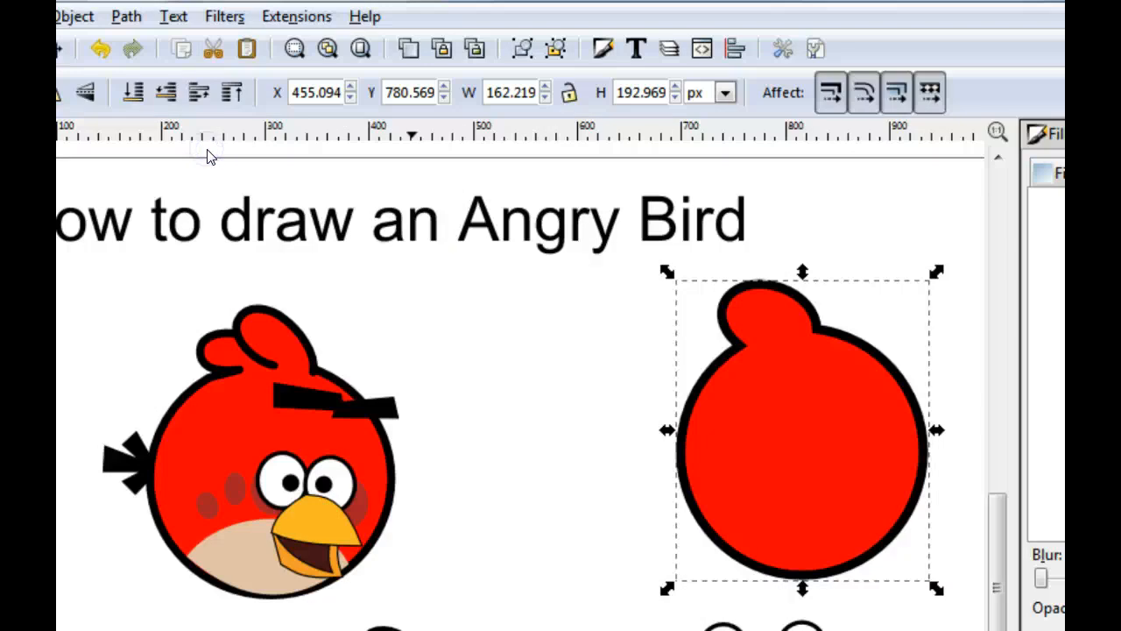
left_click(675, 345)
left_click(798, 310)
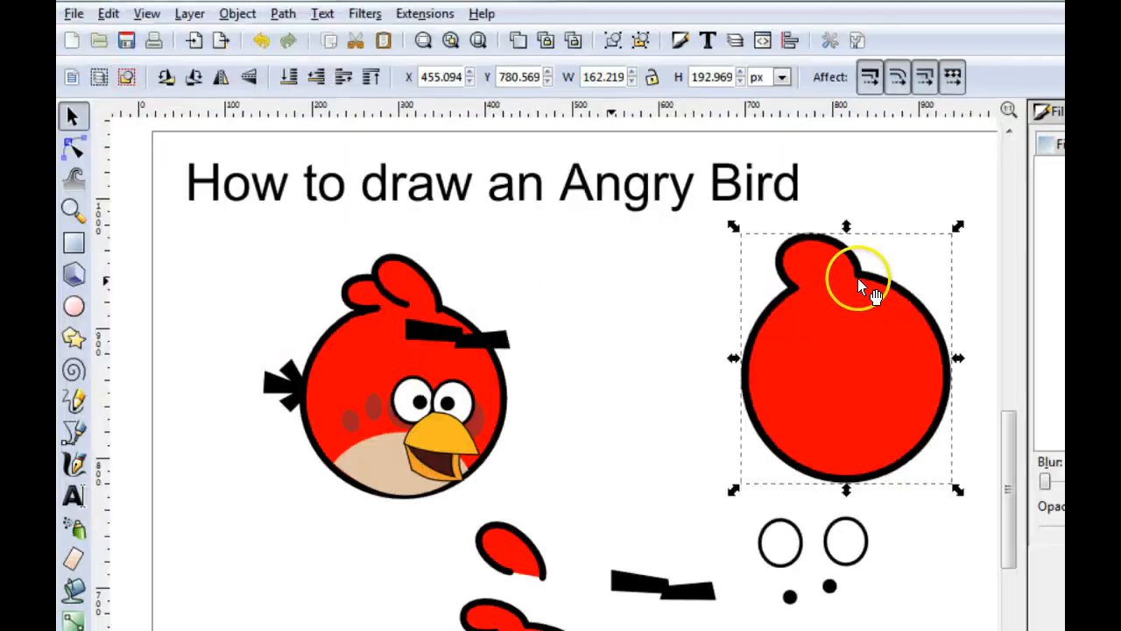
- Move the left junction node under the feather inward and adjust its lower handle to round the body outline
left_click(73, 147)
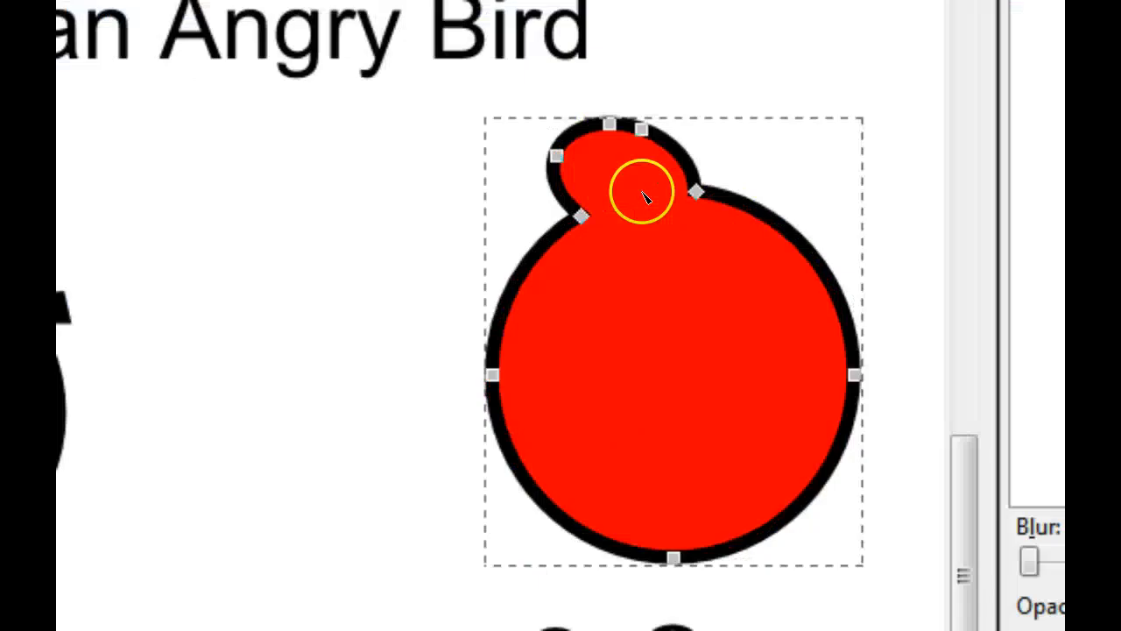
left_click(793, 287)
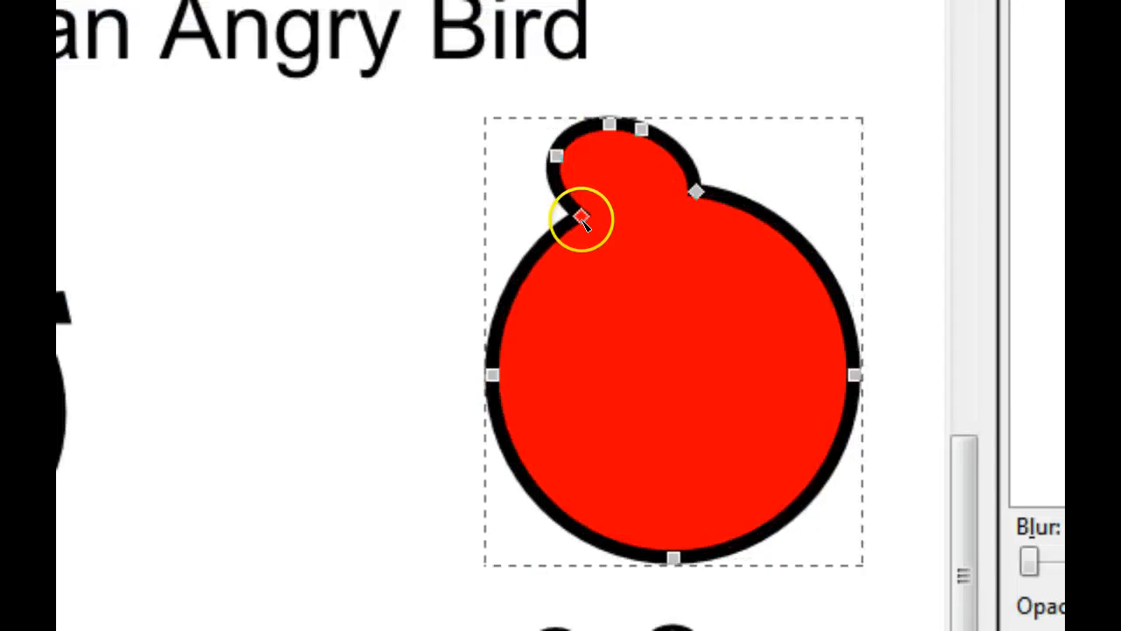
left_click_drag(584, 218, 641, 206)
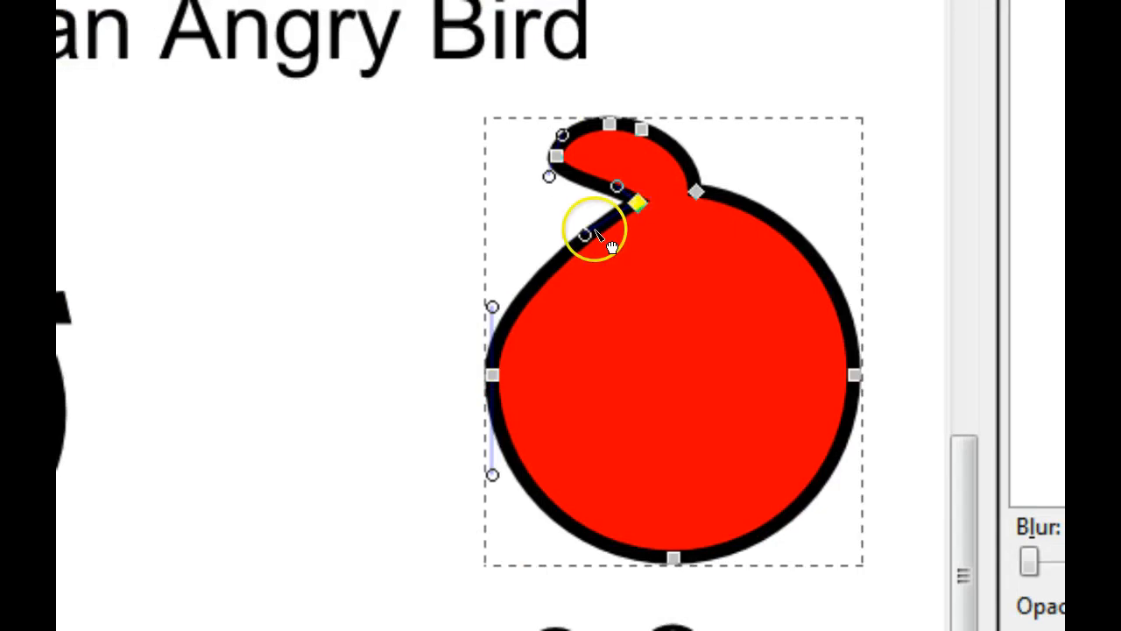
left_click_drag(584, 235, 533, 217)
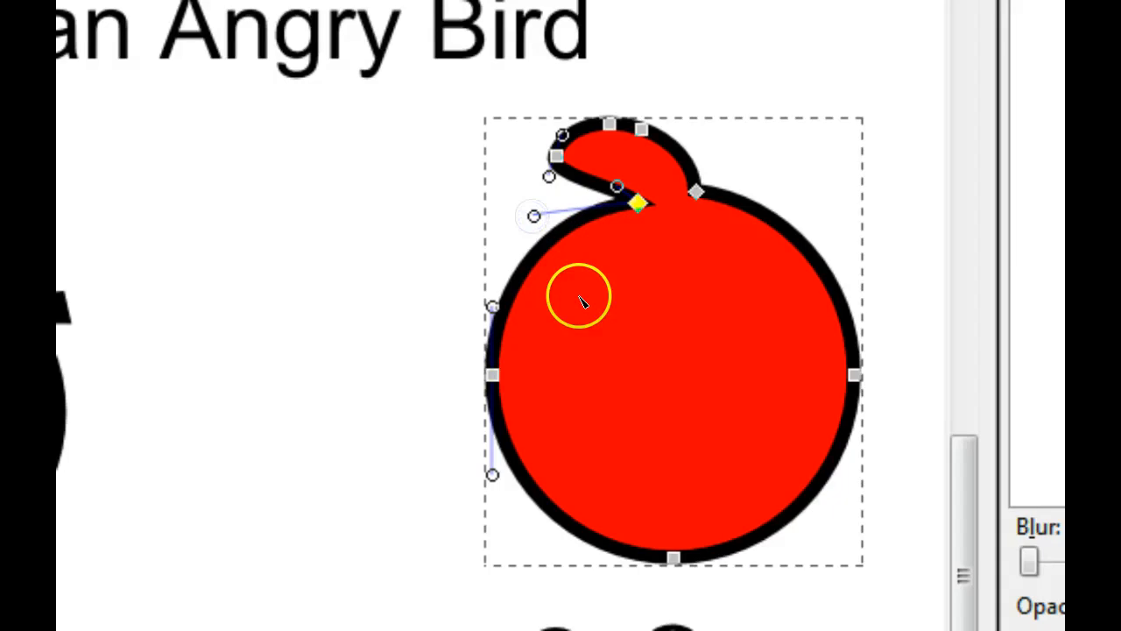
left_click(738, 89)
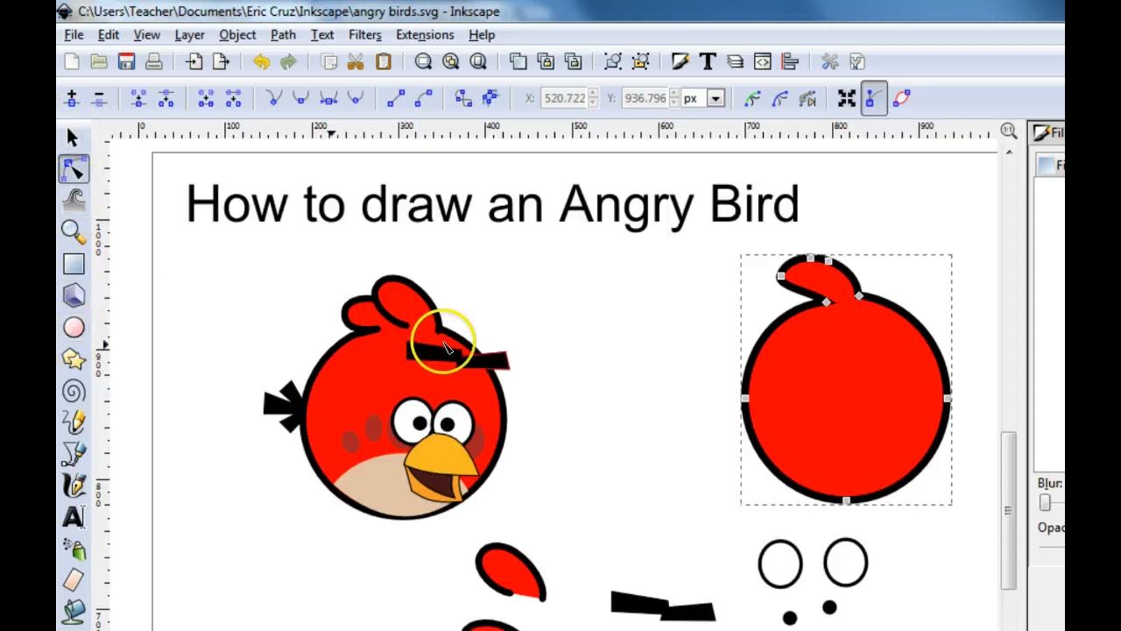
- Draw a second upright ellipse about 47 px wide and 73 px high to the right of the feather
left_click(73, 326)
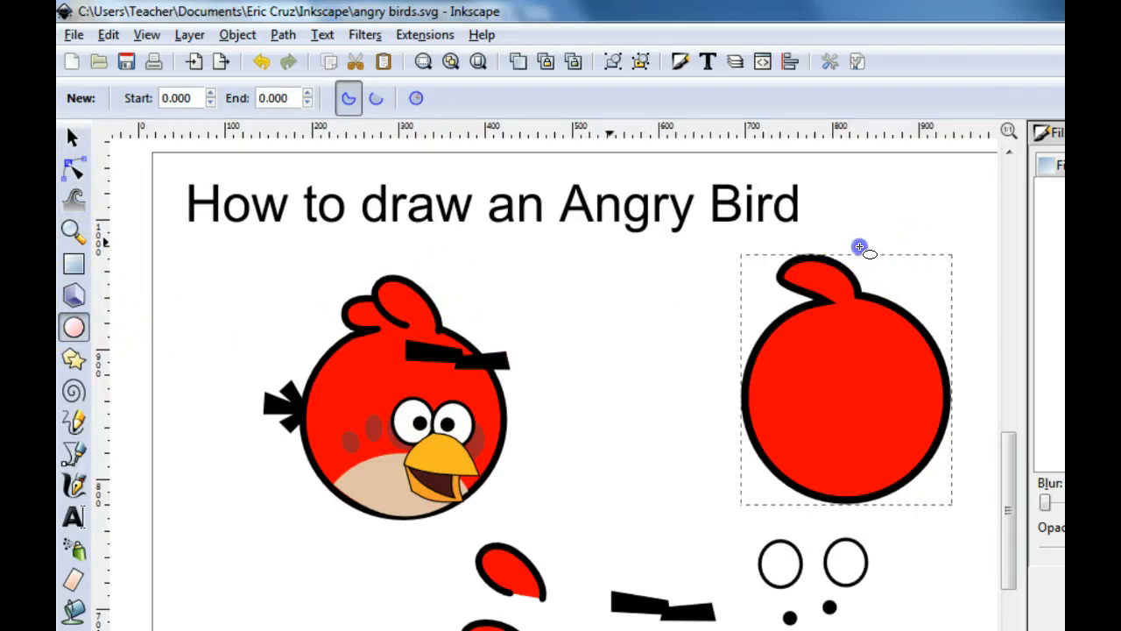
left_click_drag(851, 238, 911, 330)
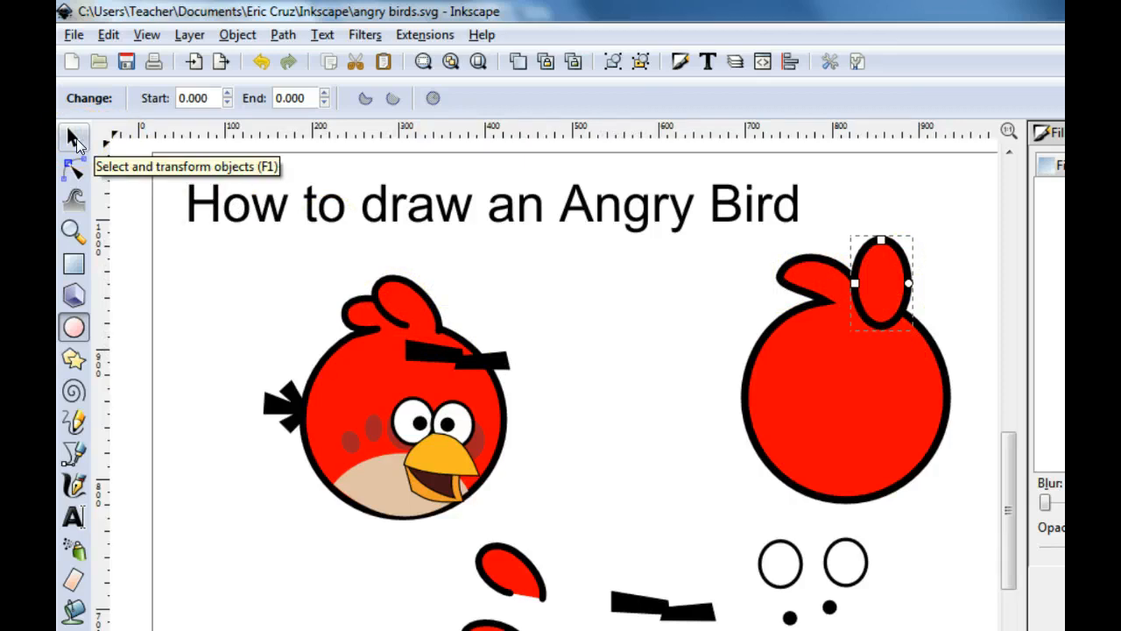
left_click(74, 139)
- Tilt the second ellipse counter-clockwise and move it left and slightly up so it overlaps the first feather
left_click(910, 285)
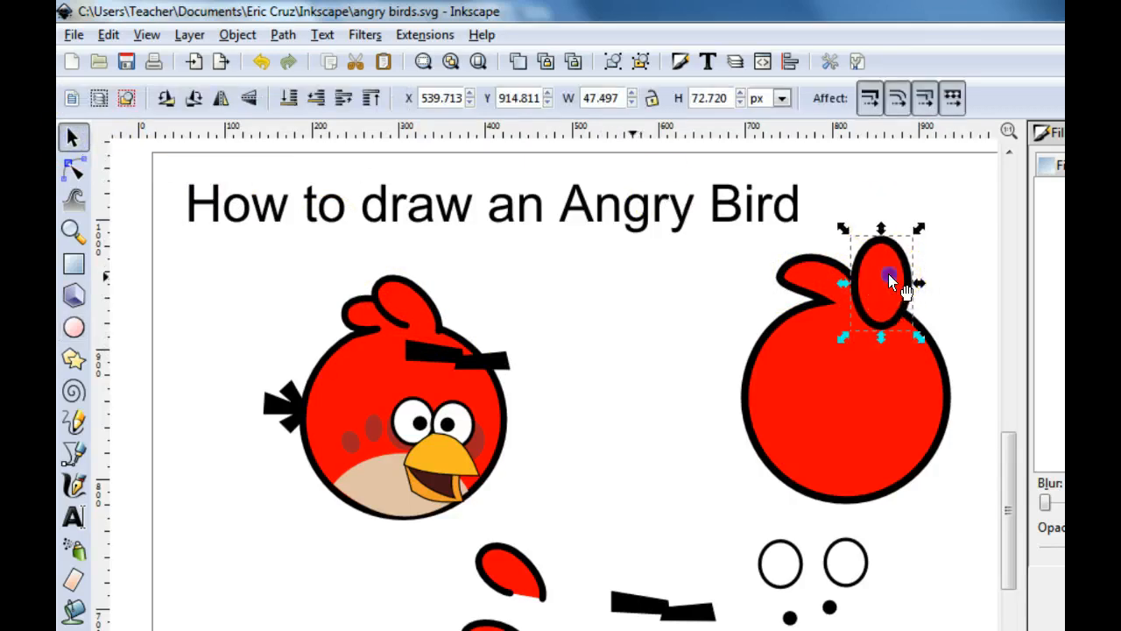
left_click_drag(915, 230, 881, 220)
left_click(895, 308)
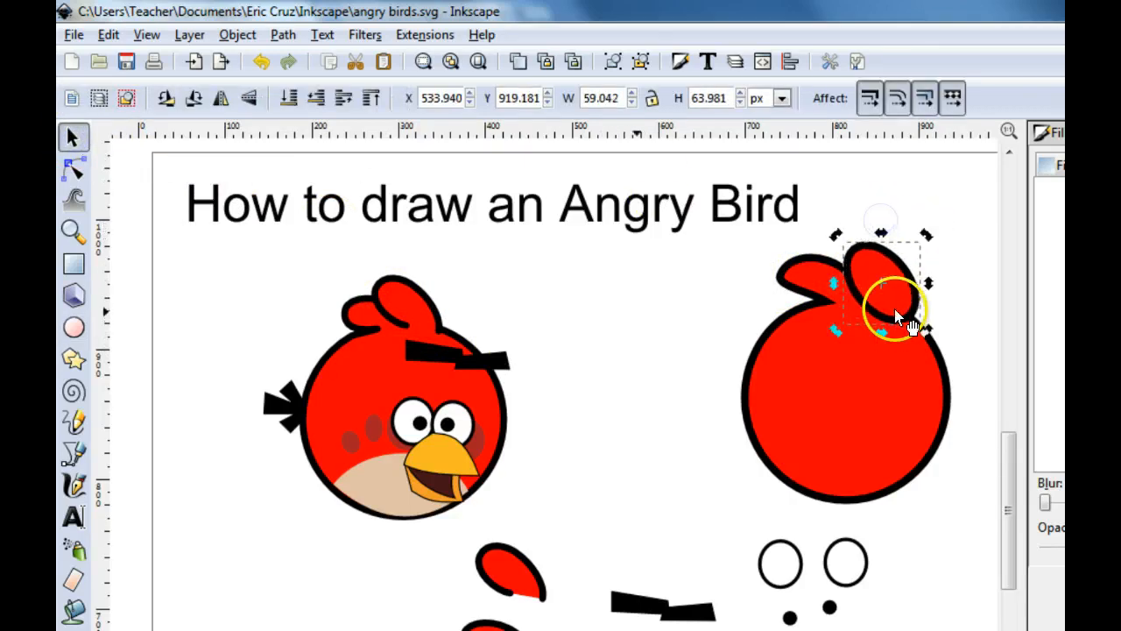
left_click_drag(895, 312, 872, 316)
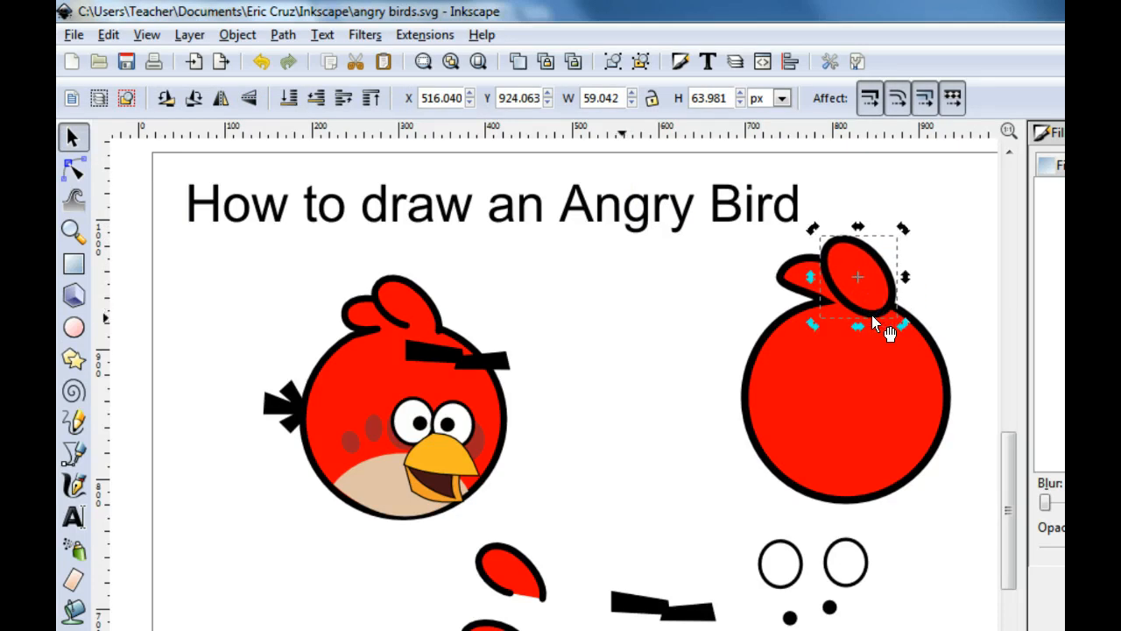
- Try to open the tilted ellipse with its arc handle, ending at about 42.7 degrees, and delete the resulting shape
key("e")
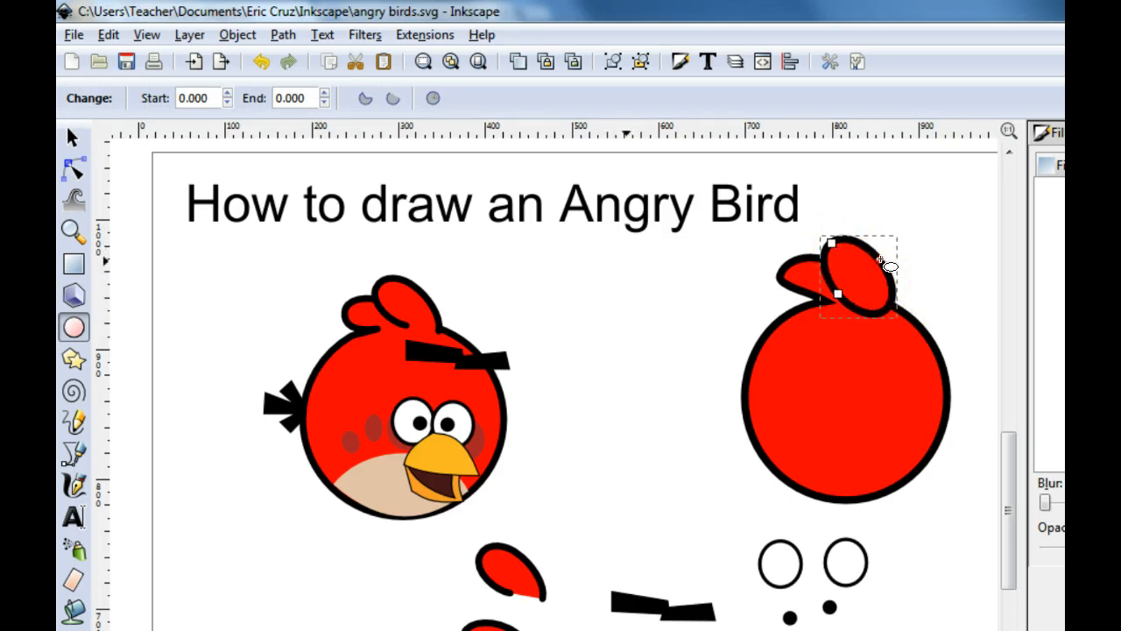
left_click_drag(885, 265, 894, 287)
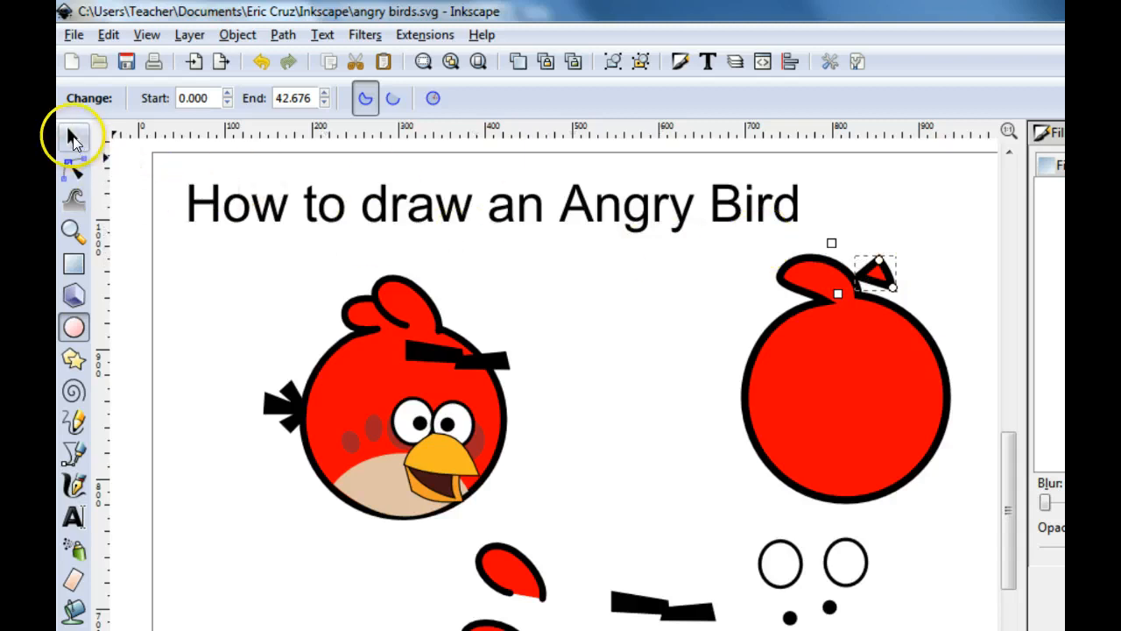
left_click(74, 140)
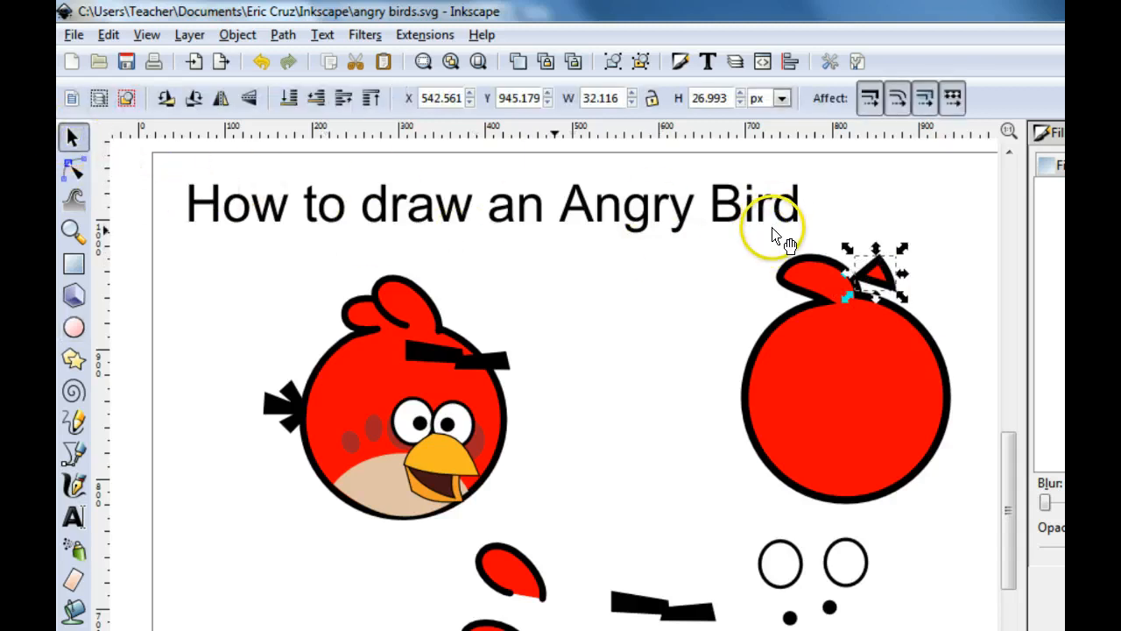
key("Delete")
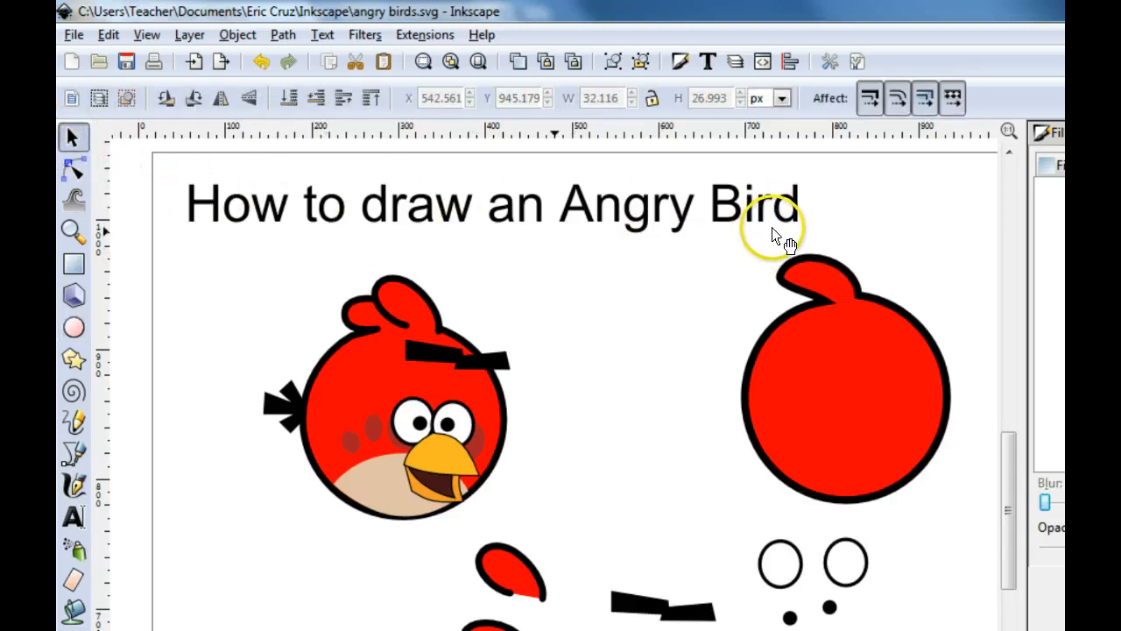
- Draw a tall upright ellipse about 60 px wide and 120 px high right of the feather and make it a whole ellipse
left_click(73, 327)
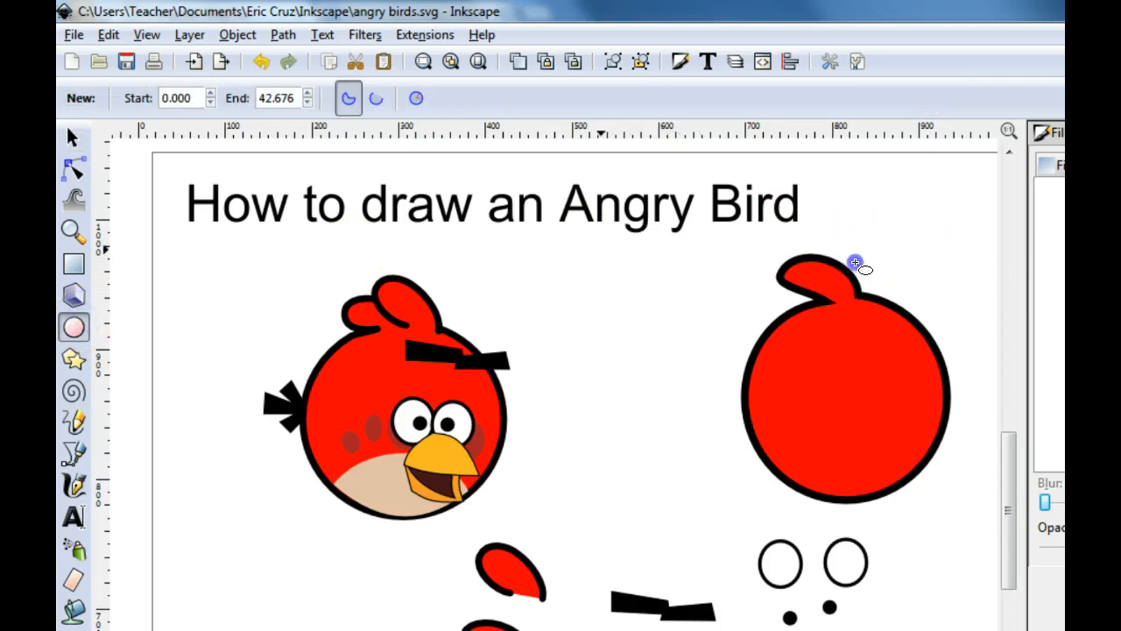
mouse_move(876, 317)
left_mouse_down()
mouse_move(888, 315)
mouse_move(914, 396)
left_mouse_up()
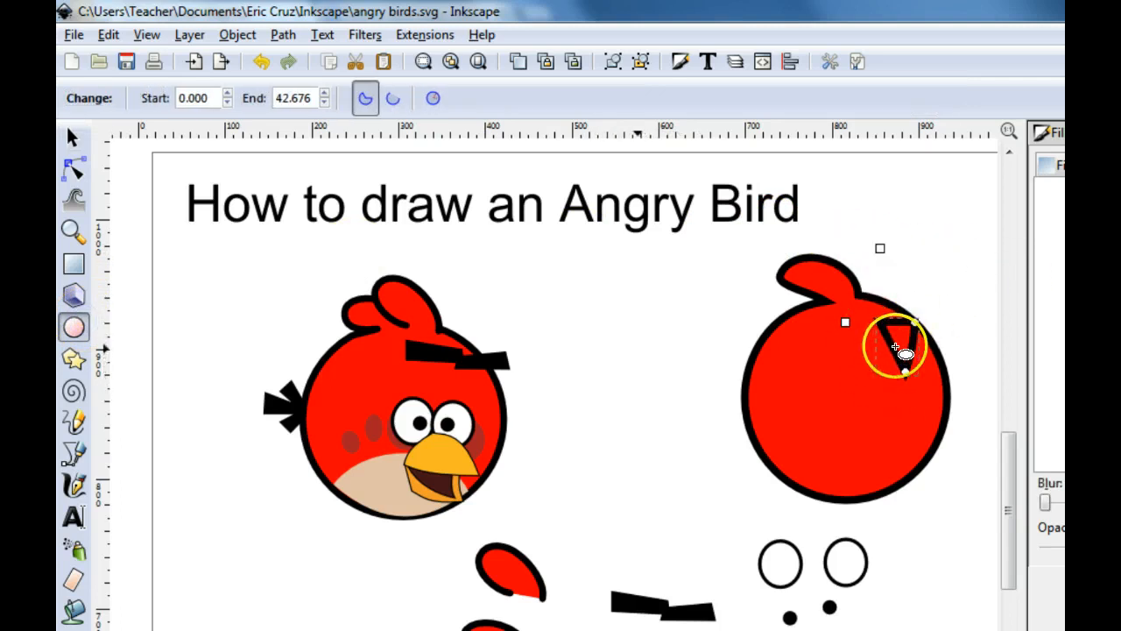
left_click(431, 102)
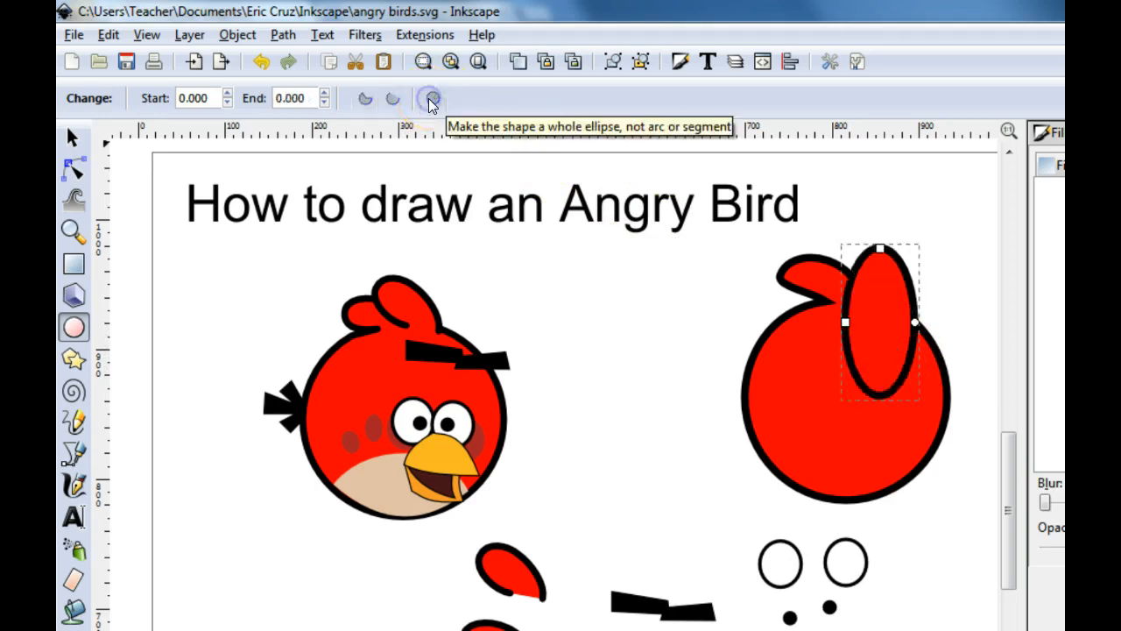
- Scale the new ellipse down to about 42 px wide and 66 px high, and tilt it counter-clockwise beside the first feather
left_click(75, 142)
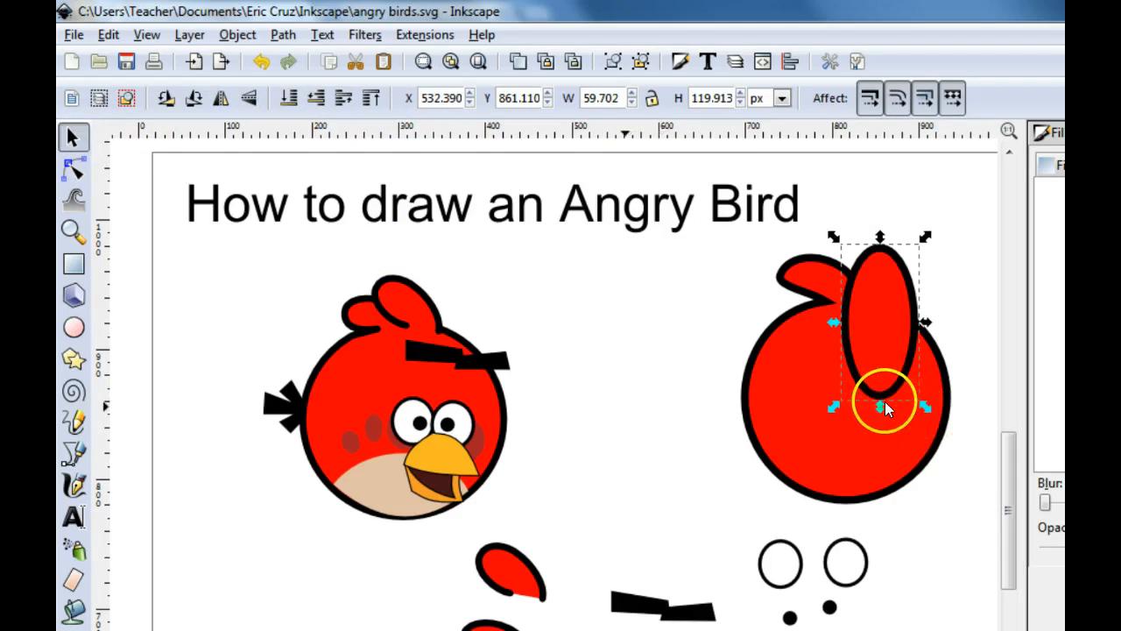
mouse_move(880, 404)
left_mouse_down()
mouse_move(883, 322)
mouse_move(902, 293)
left_mouse_up()
left_click(858, 314)
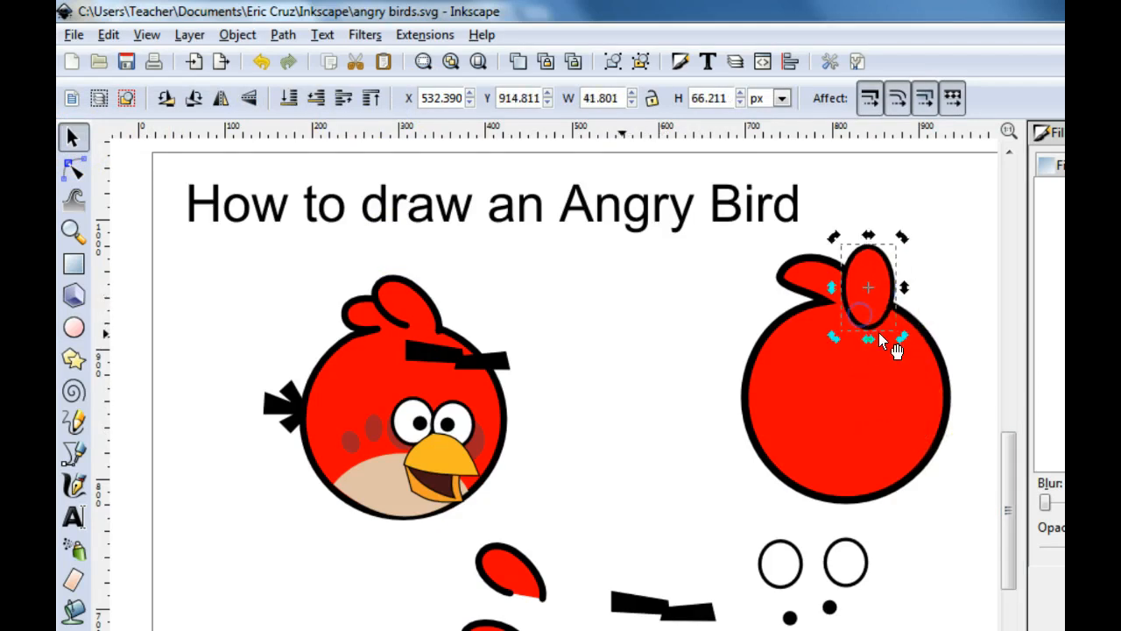
left_click_drag(905, 337, 892, 306)
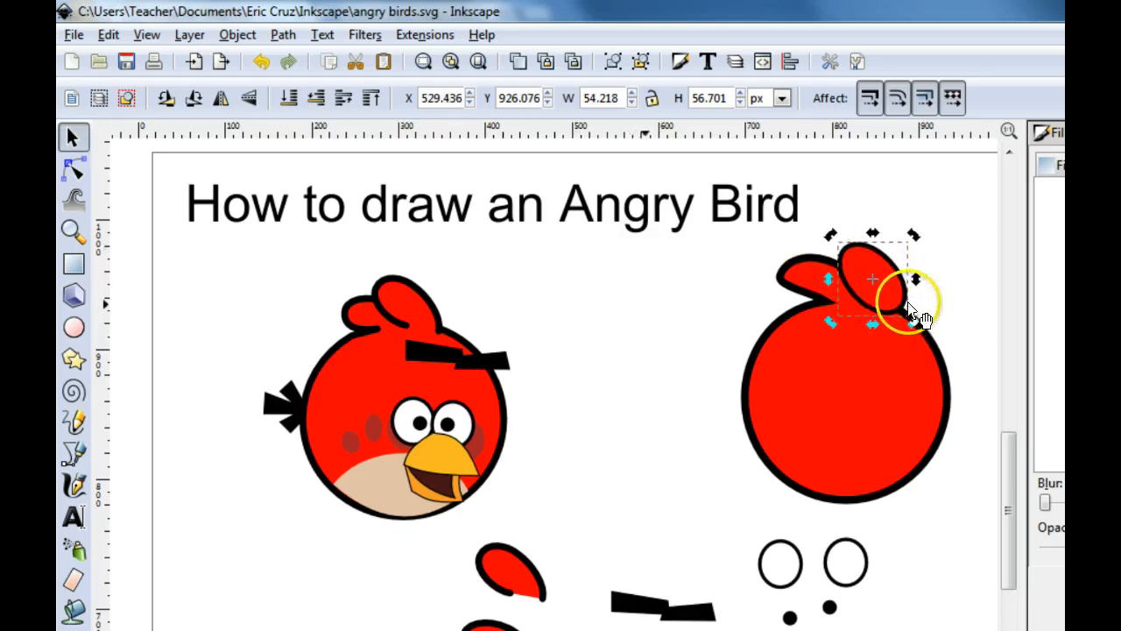
- Convert the tilted ellipse to a path and break it at its lower-right node
left_click(293, 37)
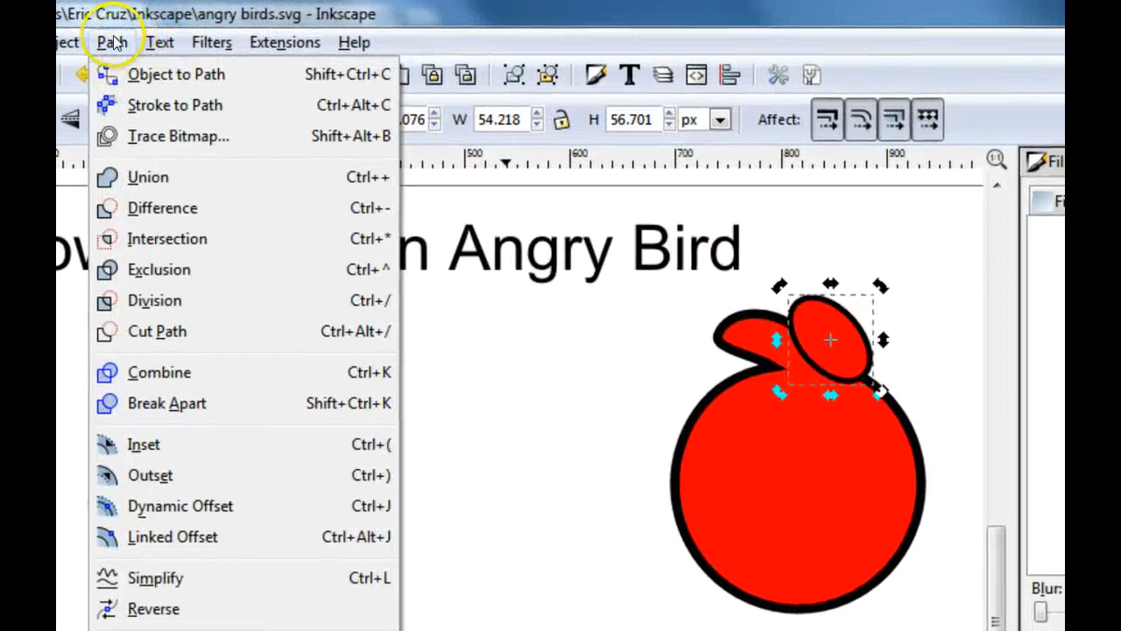
left_click(239, 71)
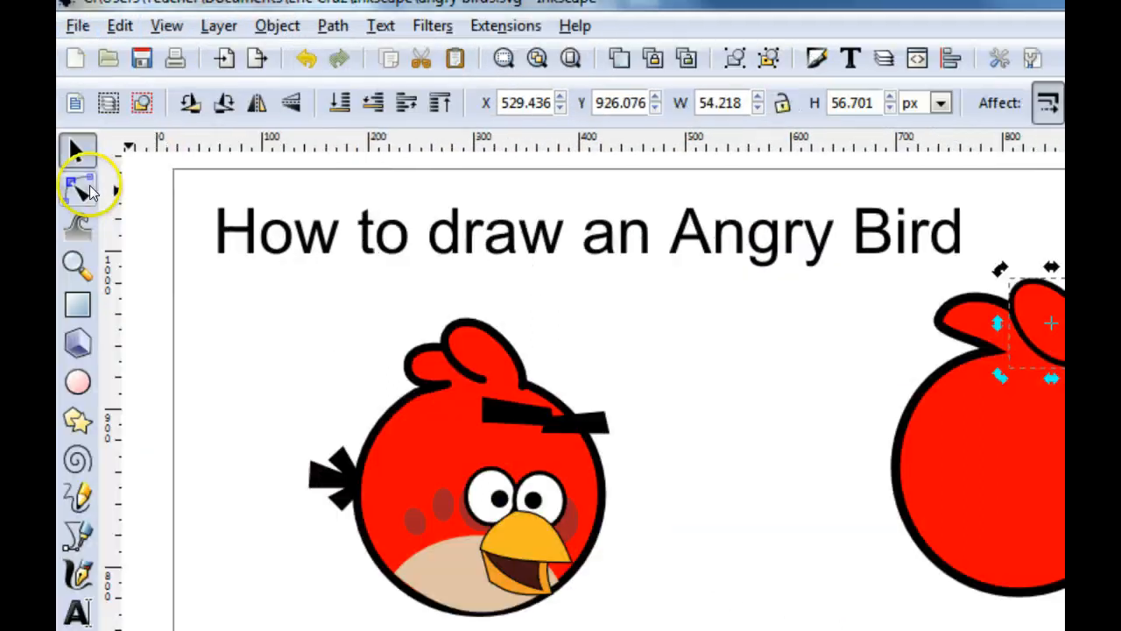
left_click(90, 189)
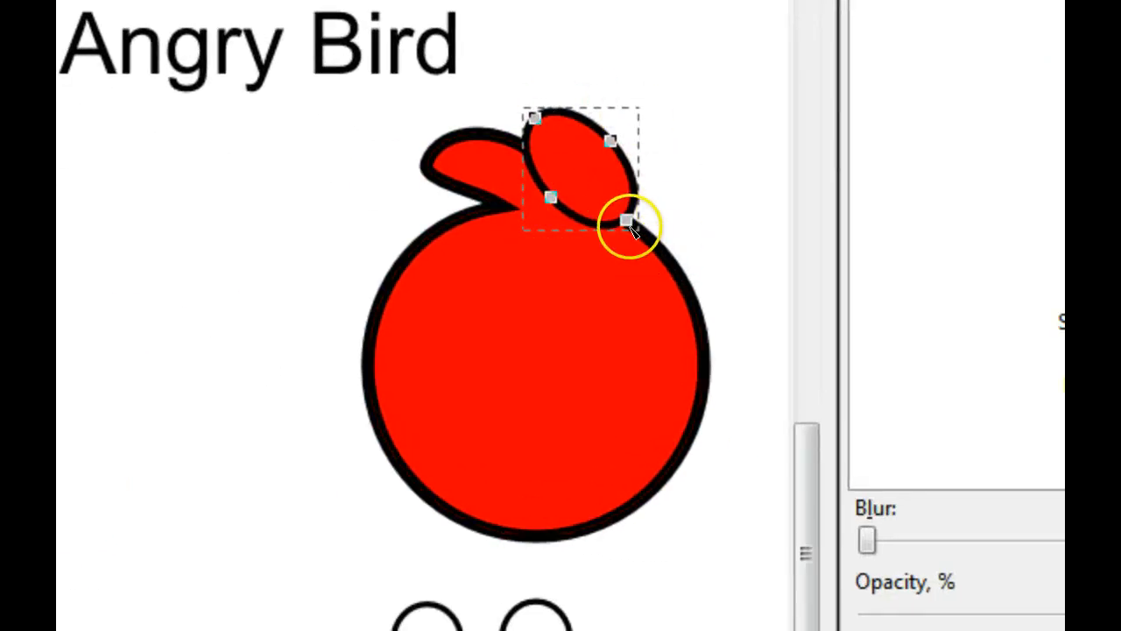
left_click(628, 220)
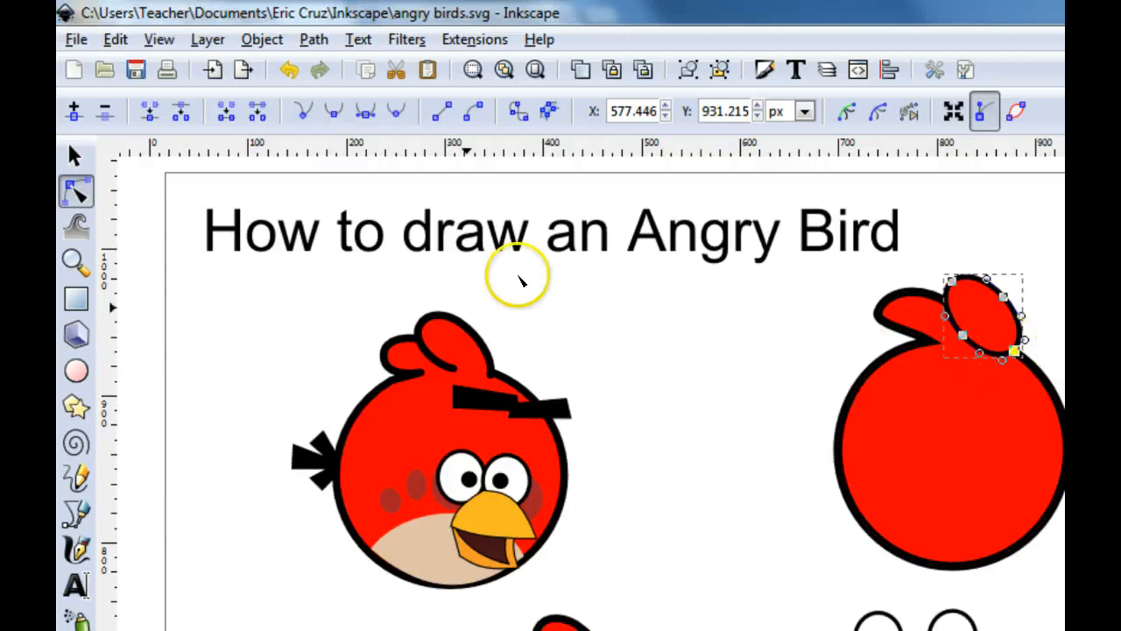
left_click(182, 122)
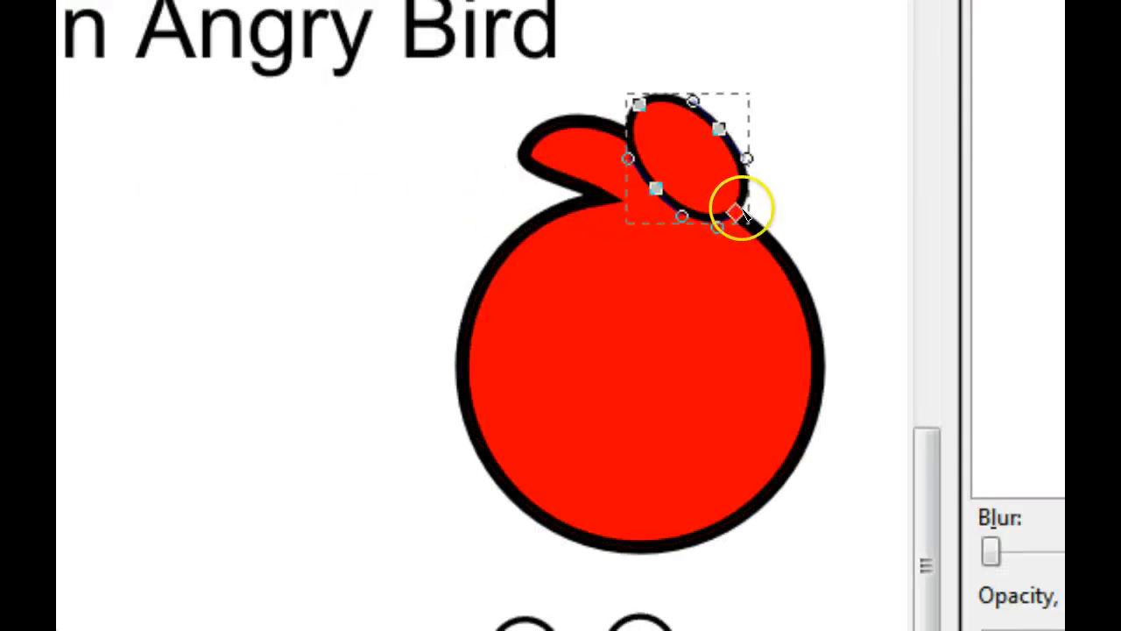
- Pull the broken path's two end nodes down into the body and delete the left one
left_click_drag(742, 213, 741, 241)
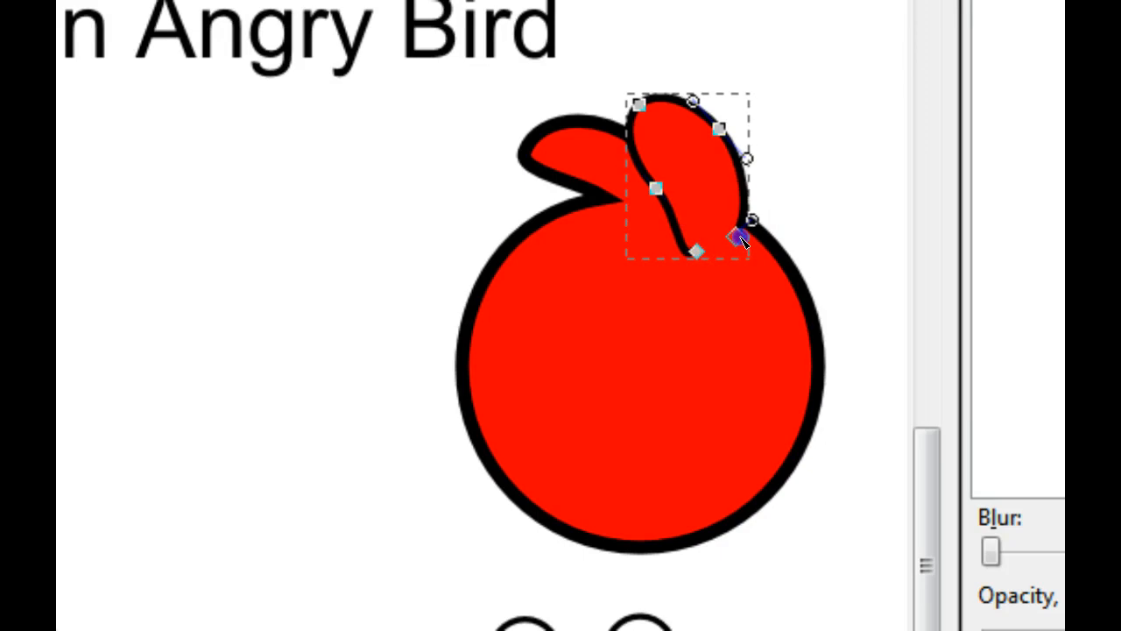
left_click(697, 252)
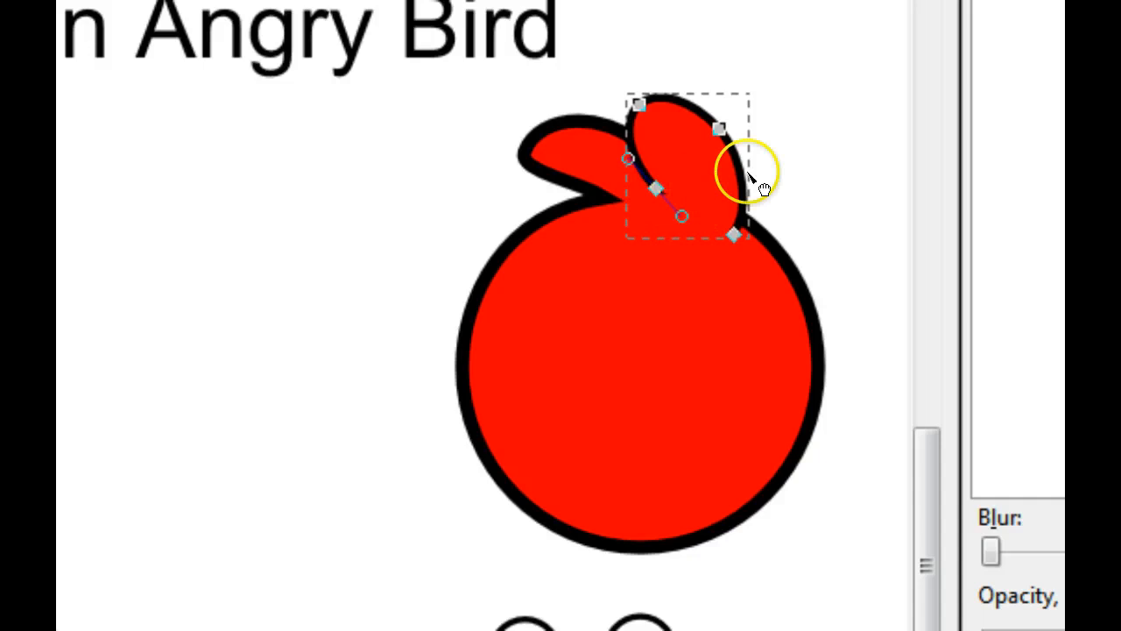
left_click(812, 151)
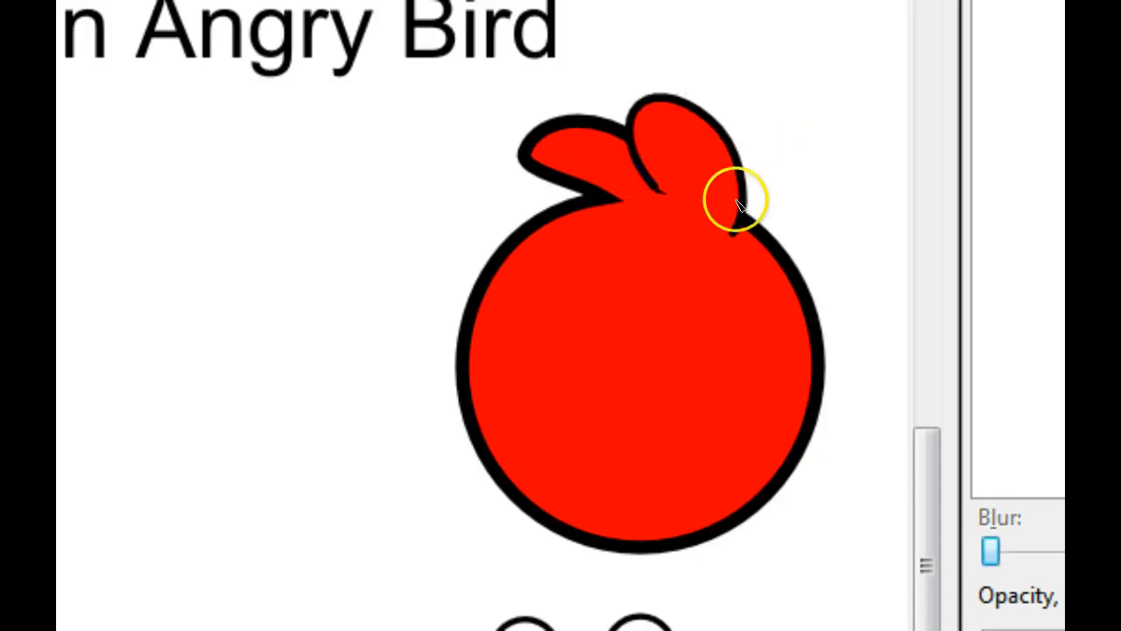
- Move the left end node of the second feather down and slightly right to lengthen its inner outline
left_click(645, 170)
left_click_drag(656, 193, 669, 223)
left_click(813, 151)
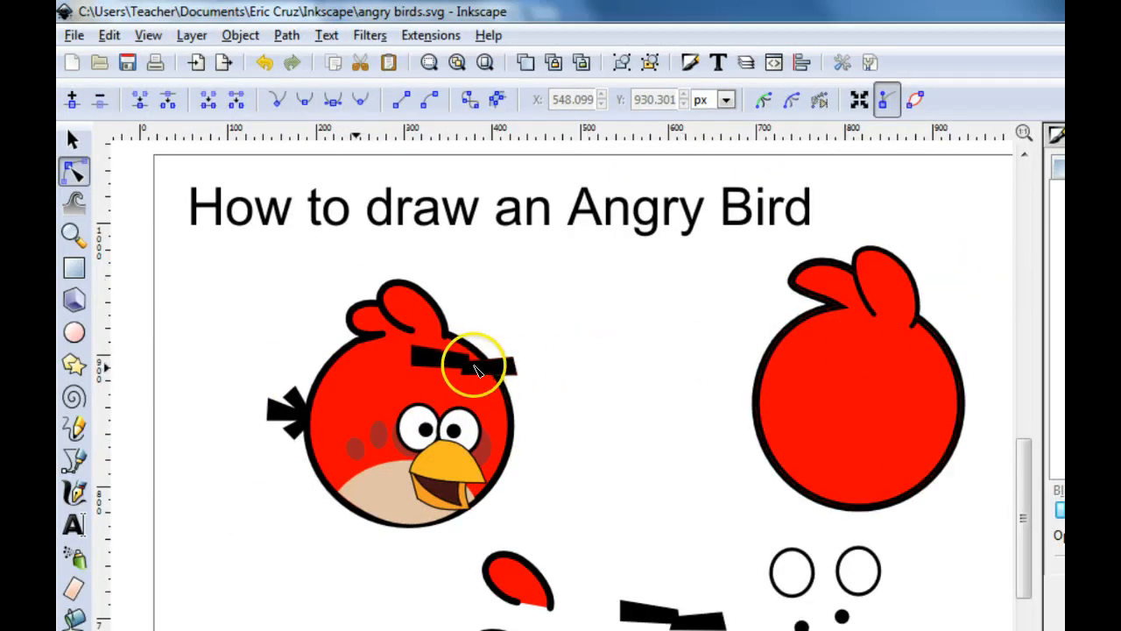
- Draw a closed, straight-sided outline of two joined eyebrows, about 90 px wide and 26 px high, across the body's upper-right edge
left_click(78, 463)
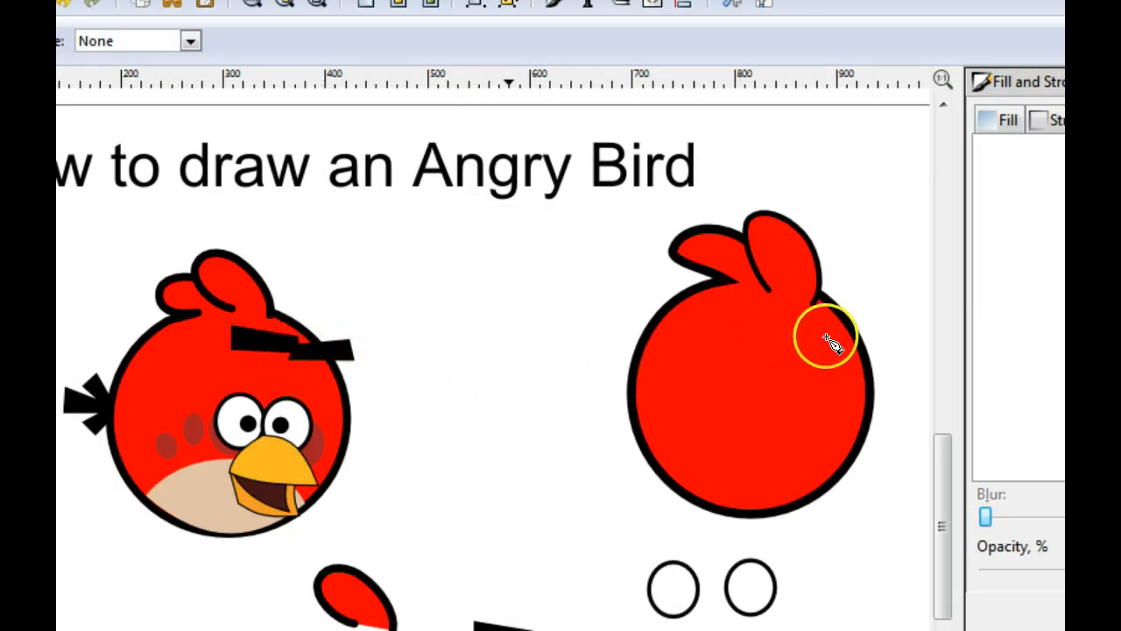
left_click(754, 329)
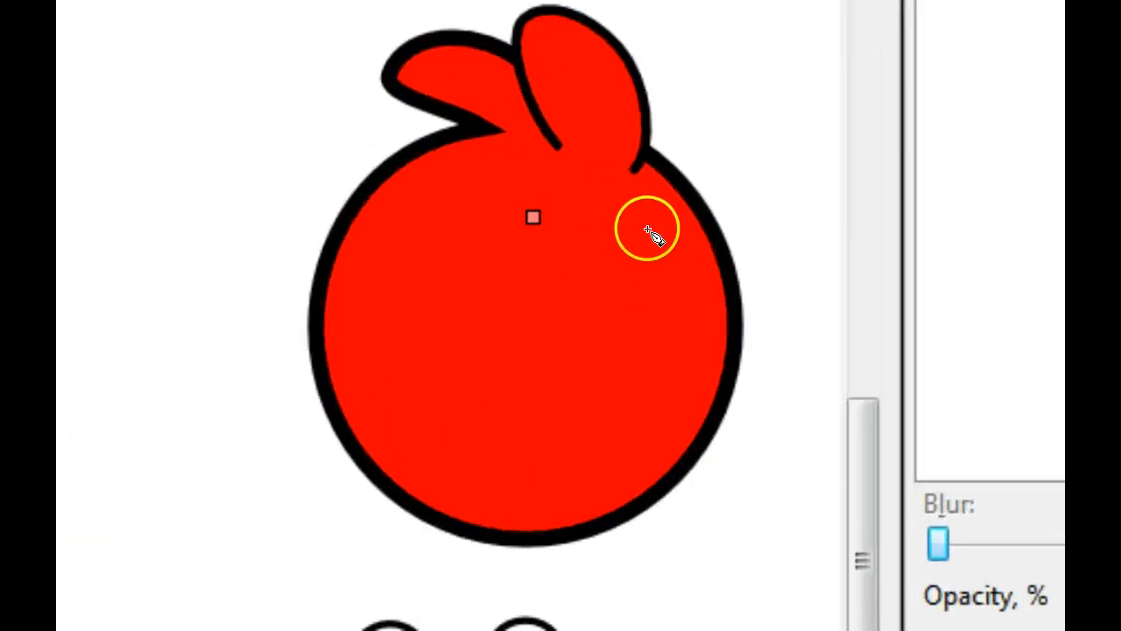
left_click(648, 230)
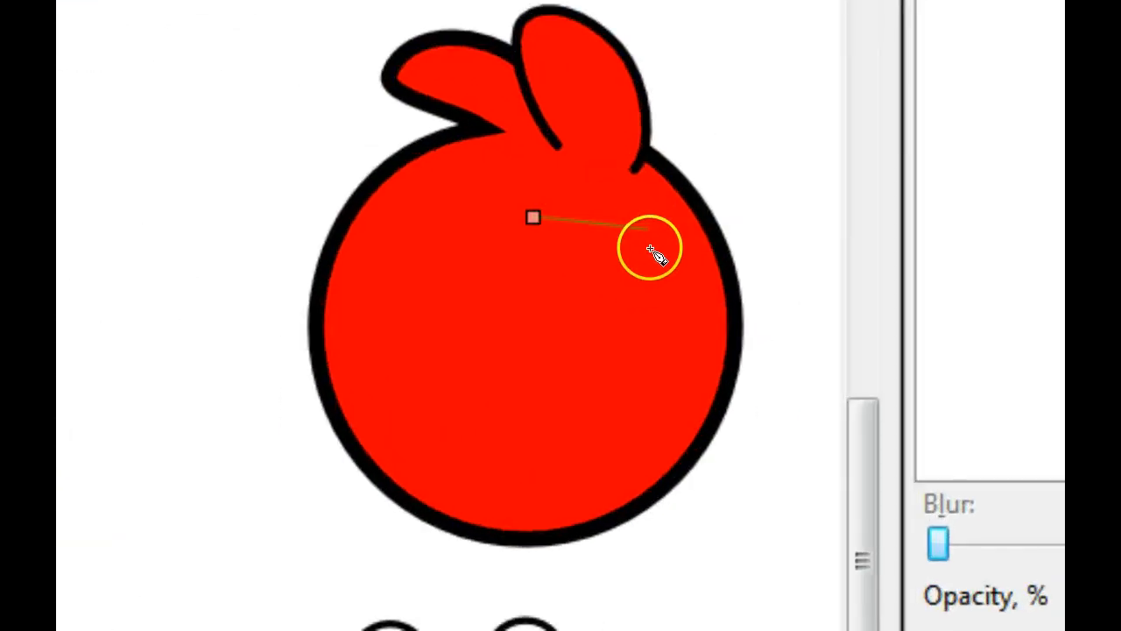
left_click(649, 246)
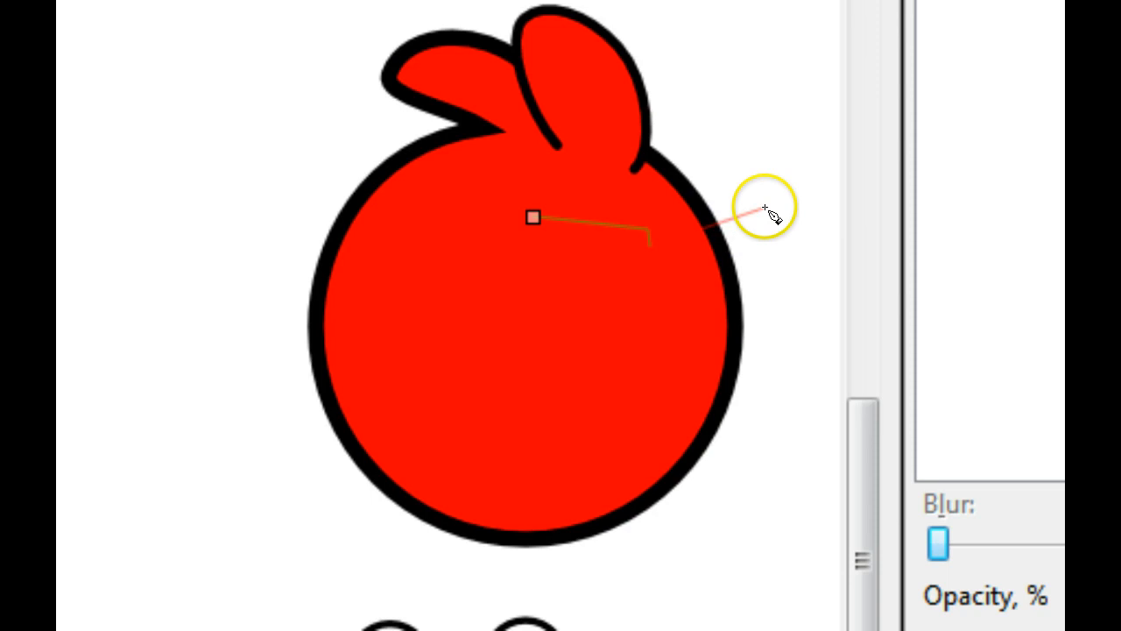
left_click(767, 216)
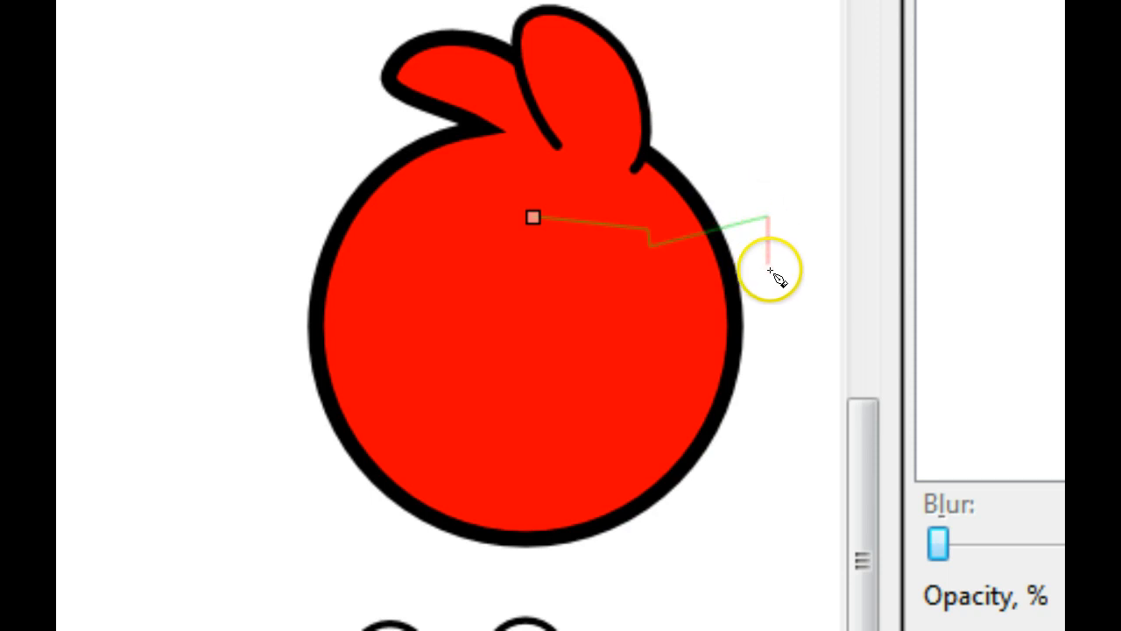
left_click(771, 260)
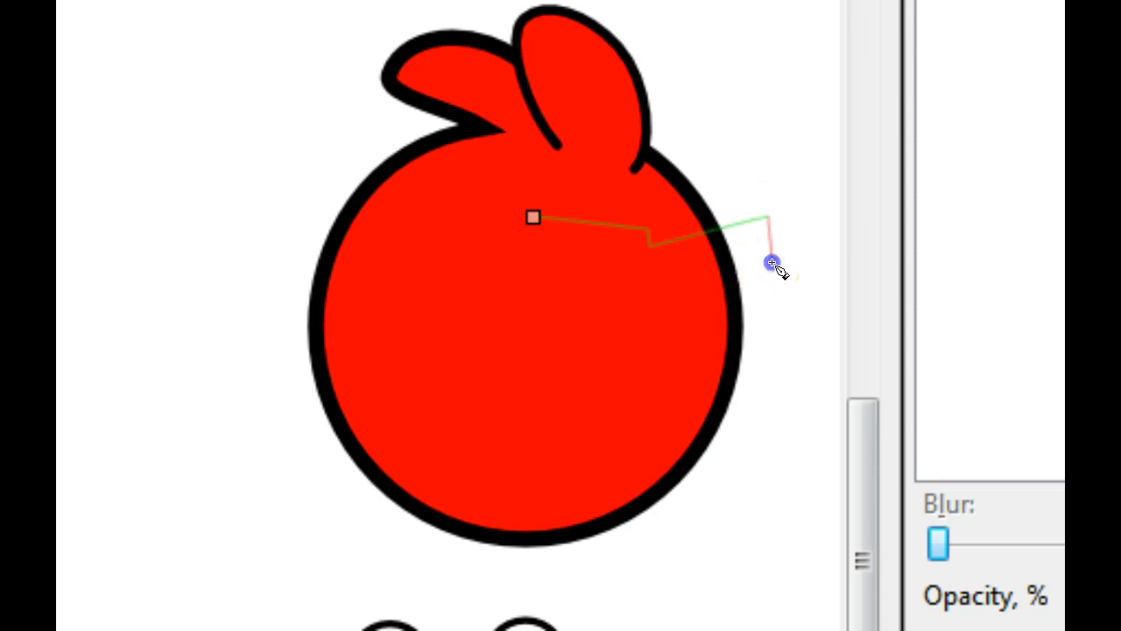
left_click(649, 282)
left_click(649, 266)
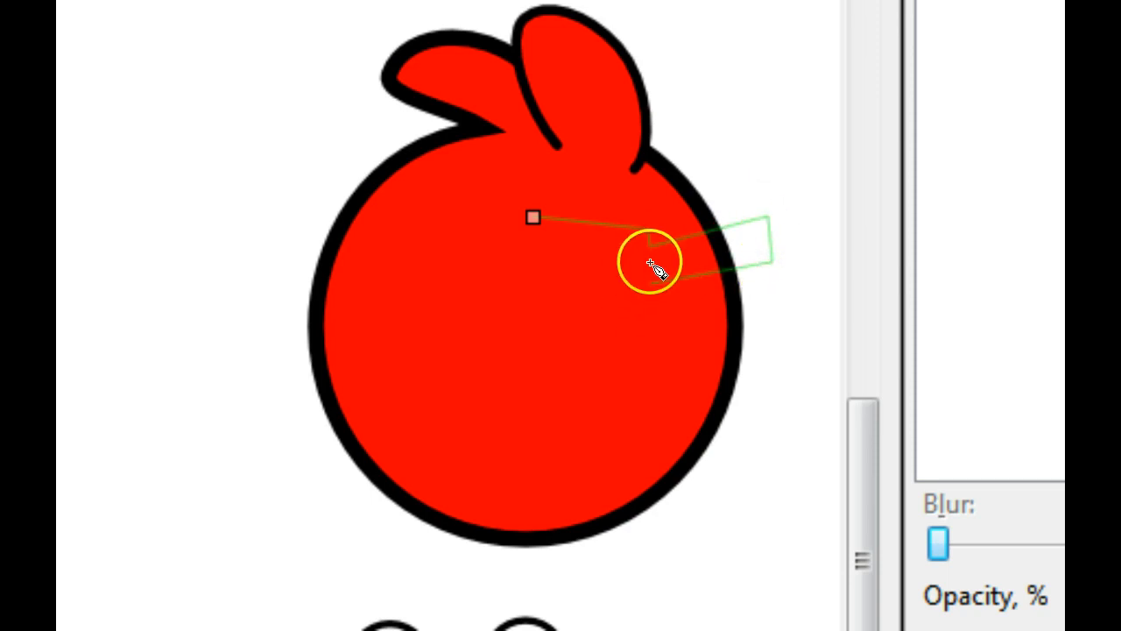
left_click(534, 258)
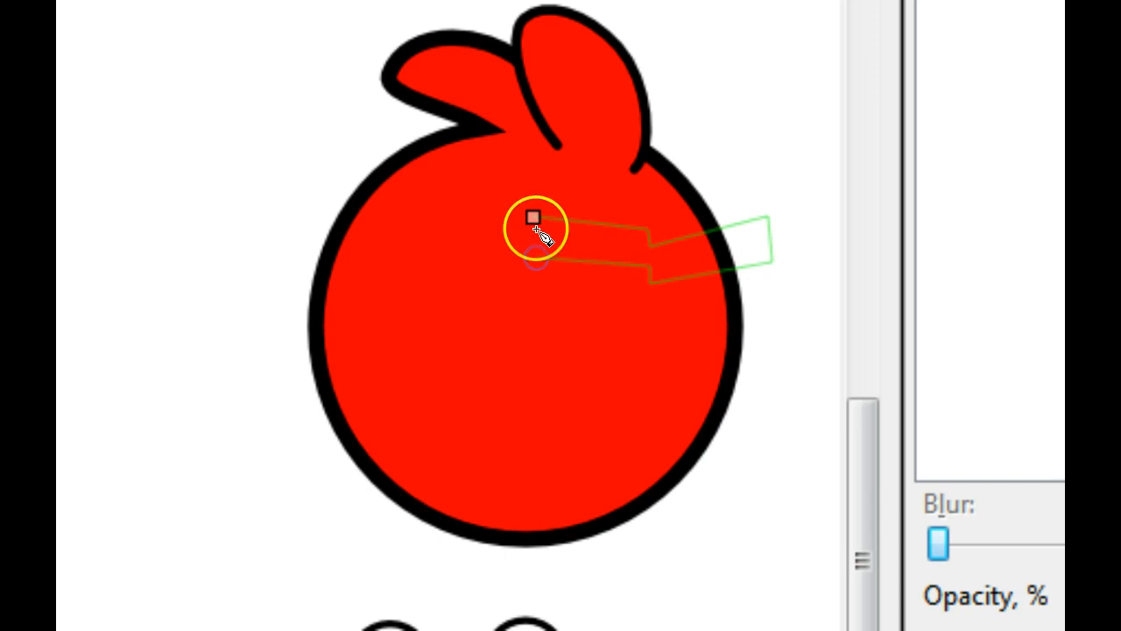
left_click(534, 216)
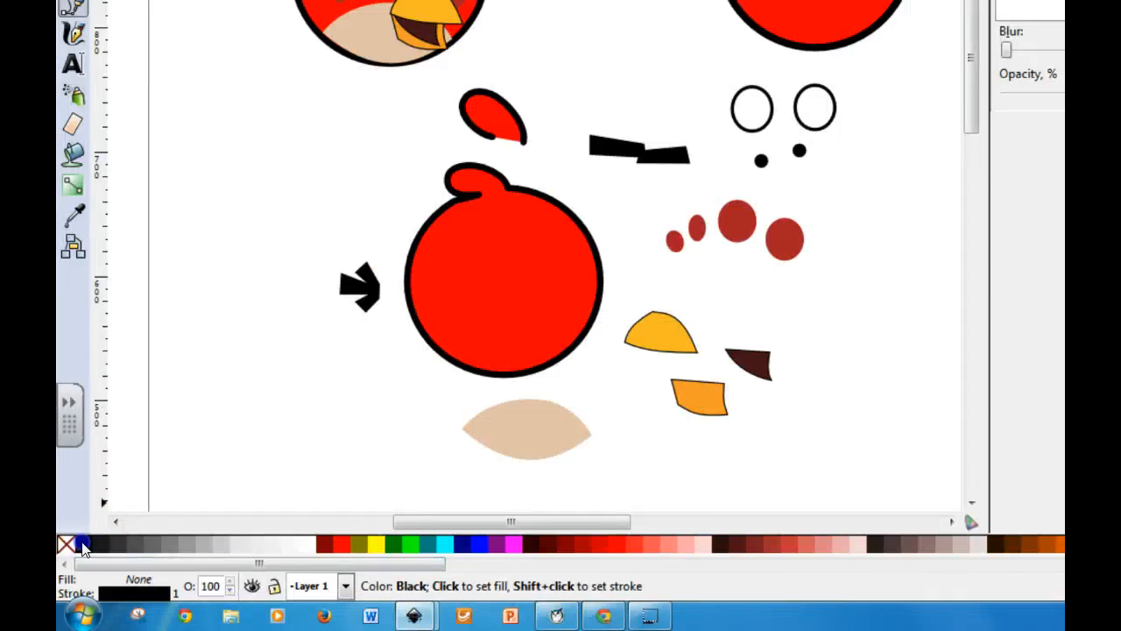
- Fill the eyebrow shape with black and move it slightly right and up on the body
left_click(79, 544)
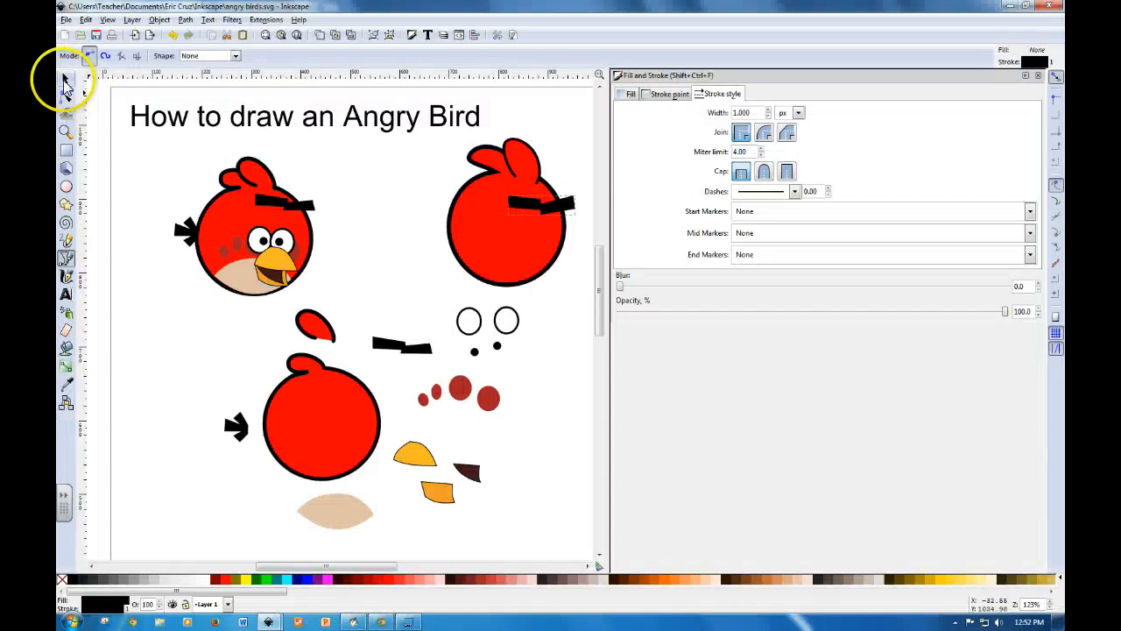
left_click(66, 83)
left_click(521, 205)
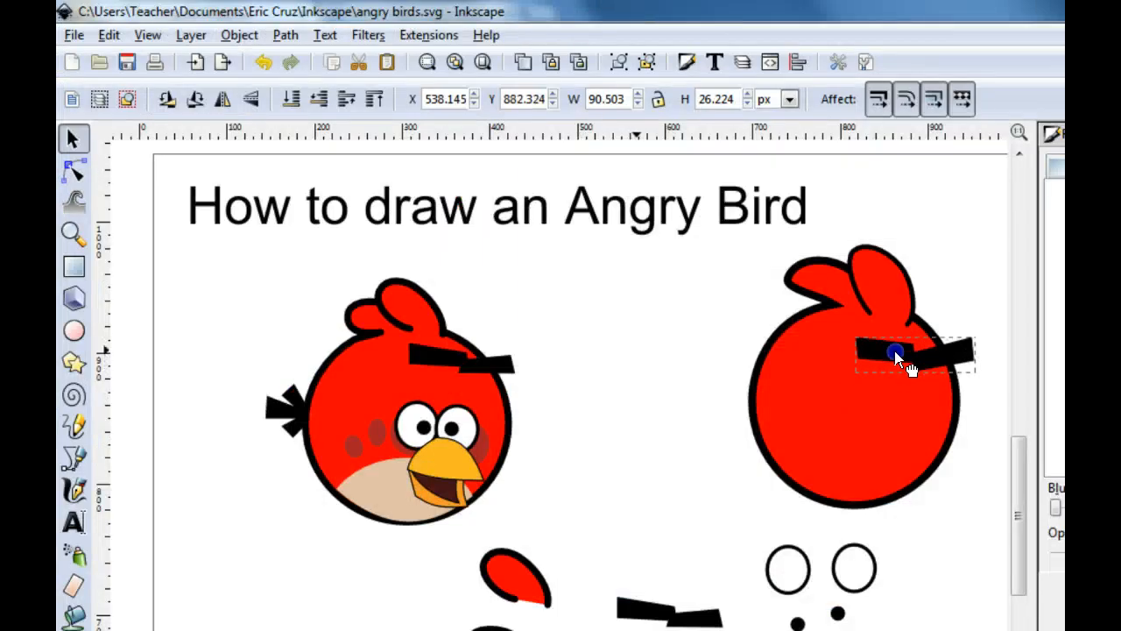
left_click_drag(896, 352, 905, 344)
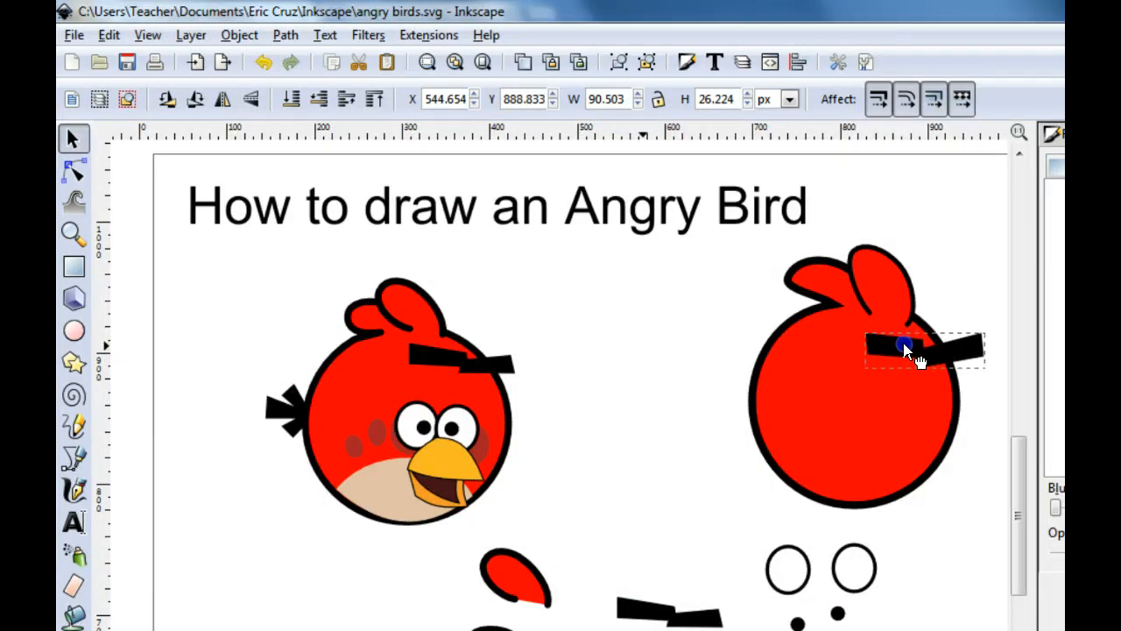
left_click(953, 298)
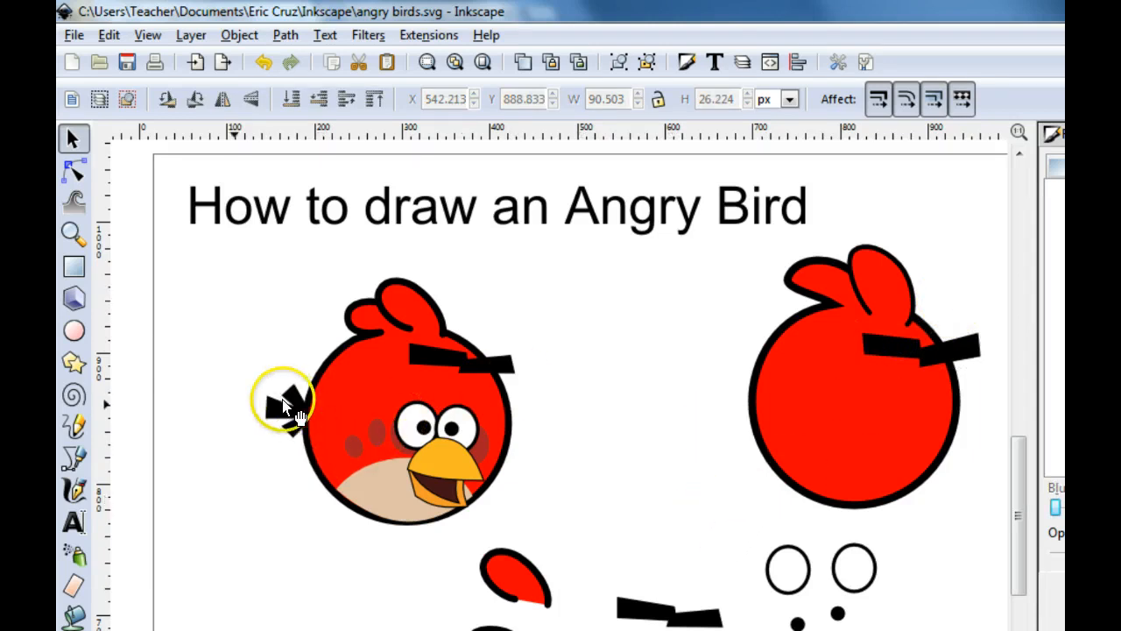
- Draw a closed, straight-sided outline of three joined tail feathers, about 47 px wide and 64 px high, against the body's left edge
left_click(74, 457)
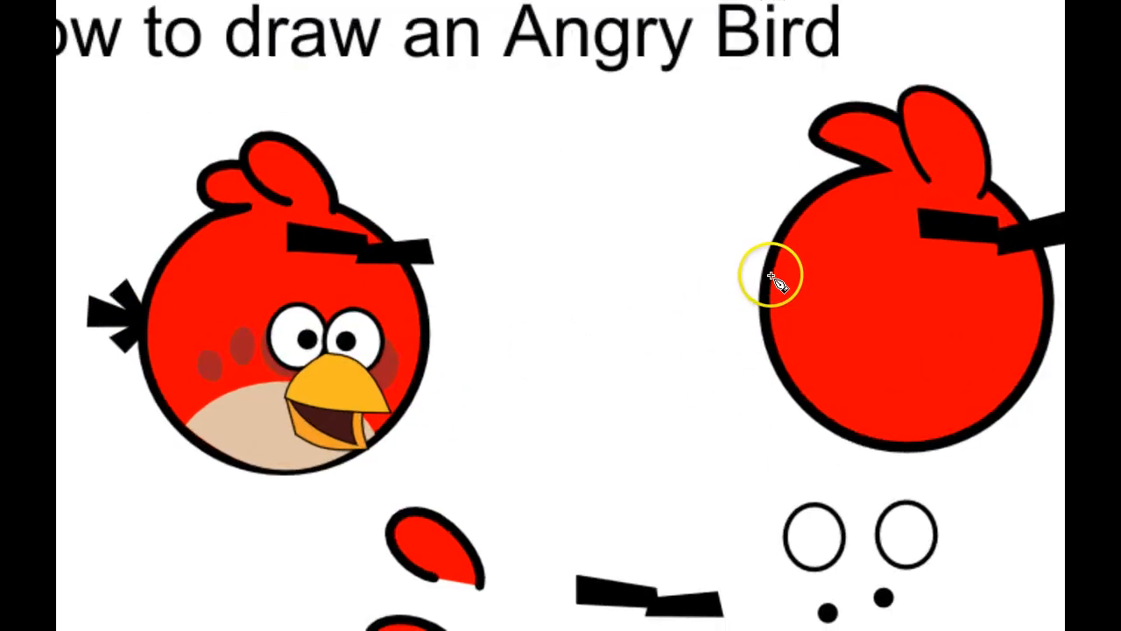
left_click(720, 241)
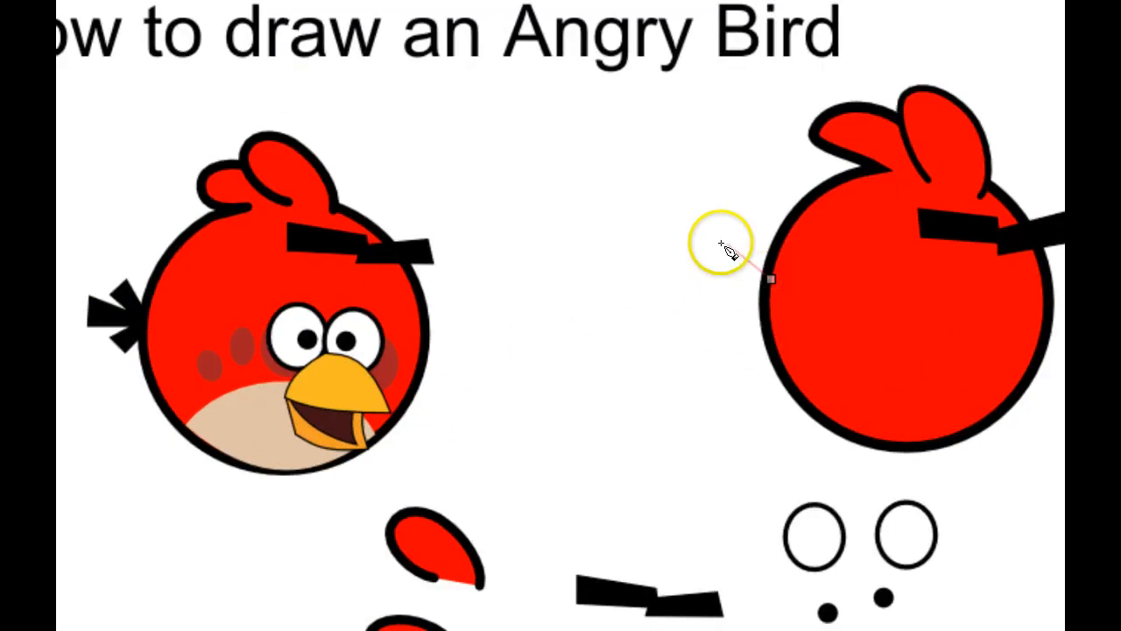
left_click(709, 271)
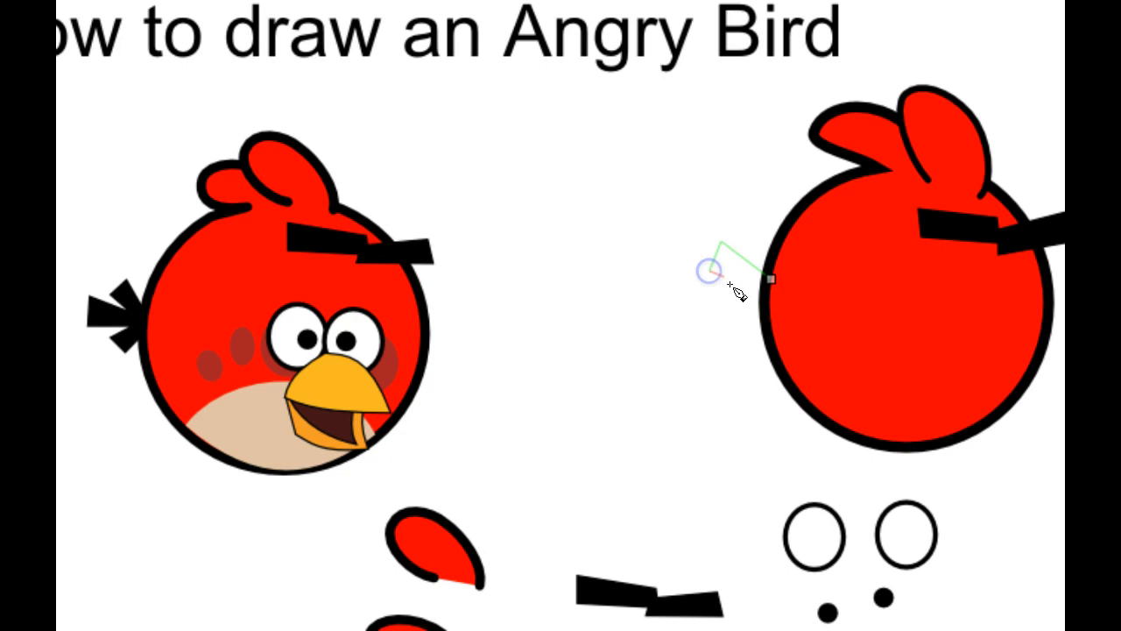
left_click(745, 283)
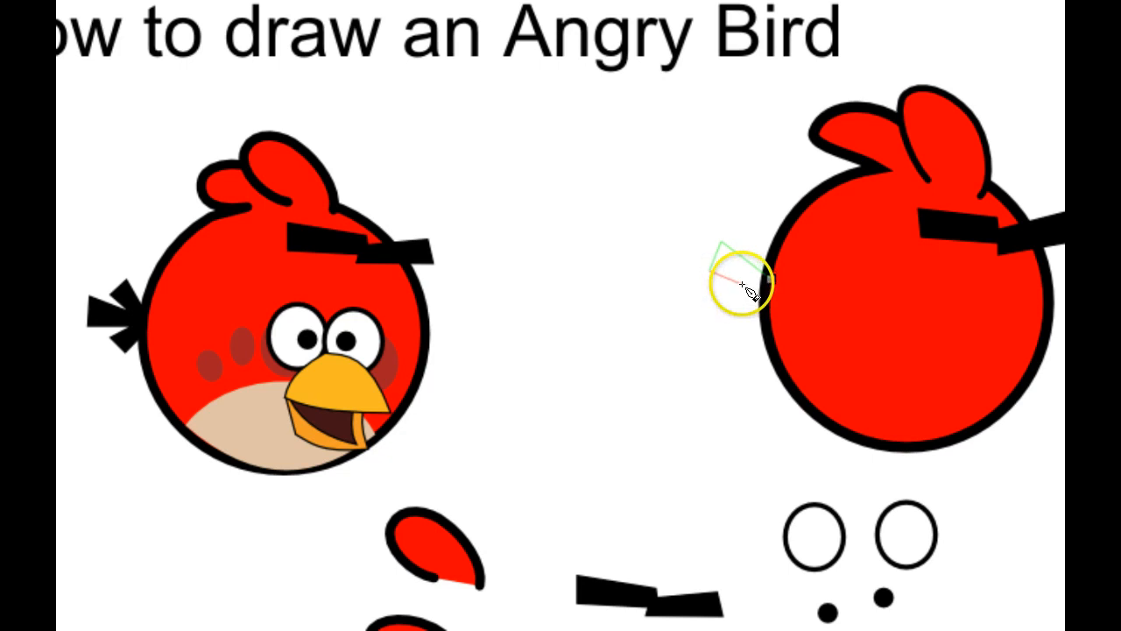
left_click(691, 292)
left_click(696, 325)
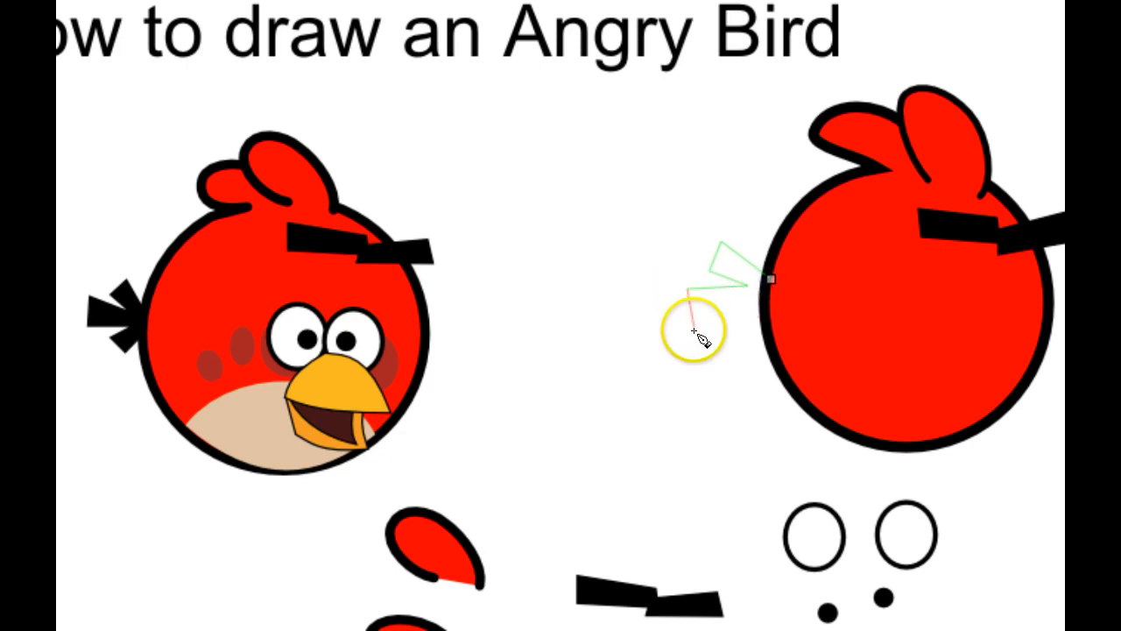
left_click(740, 310)
left_click(719, 337)
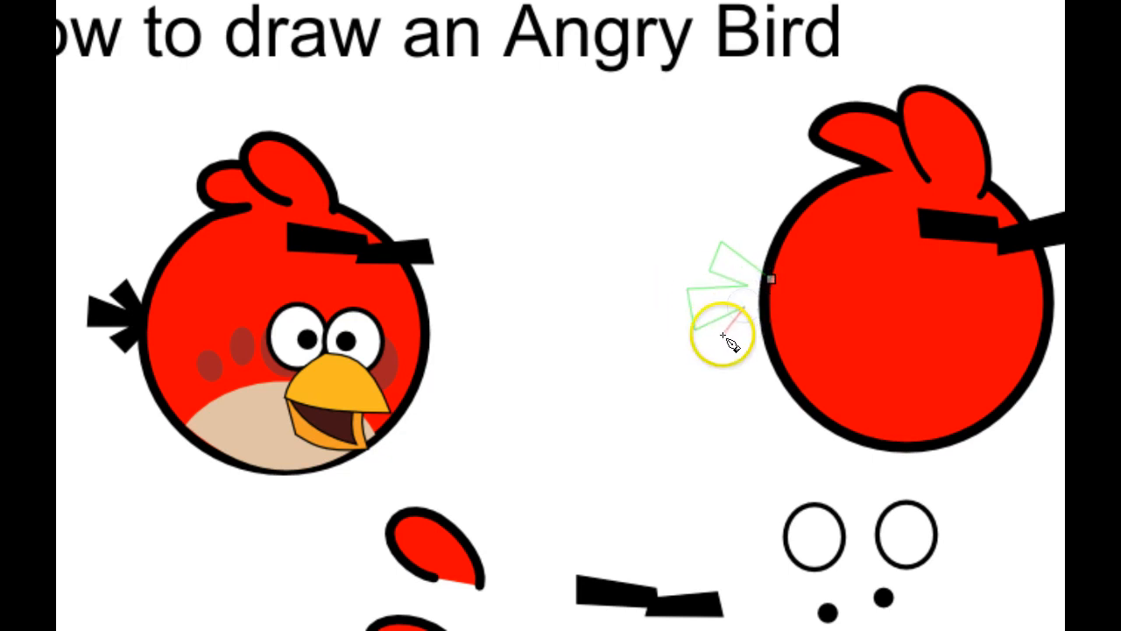
left_click(743, 356)
left_click(761, 303)
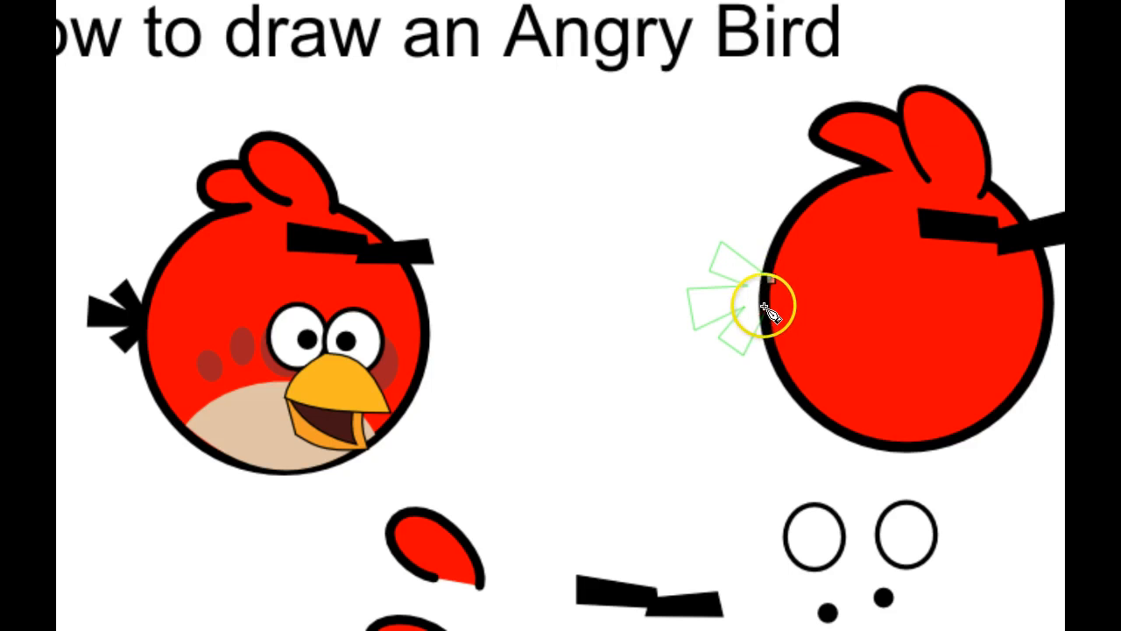
left_click(772, 280)
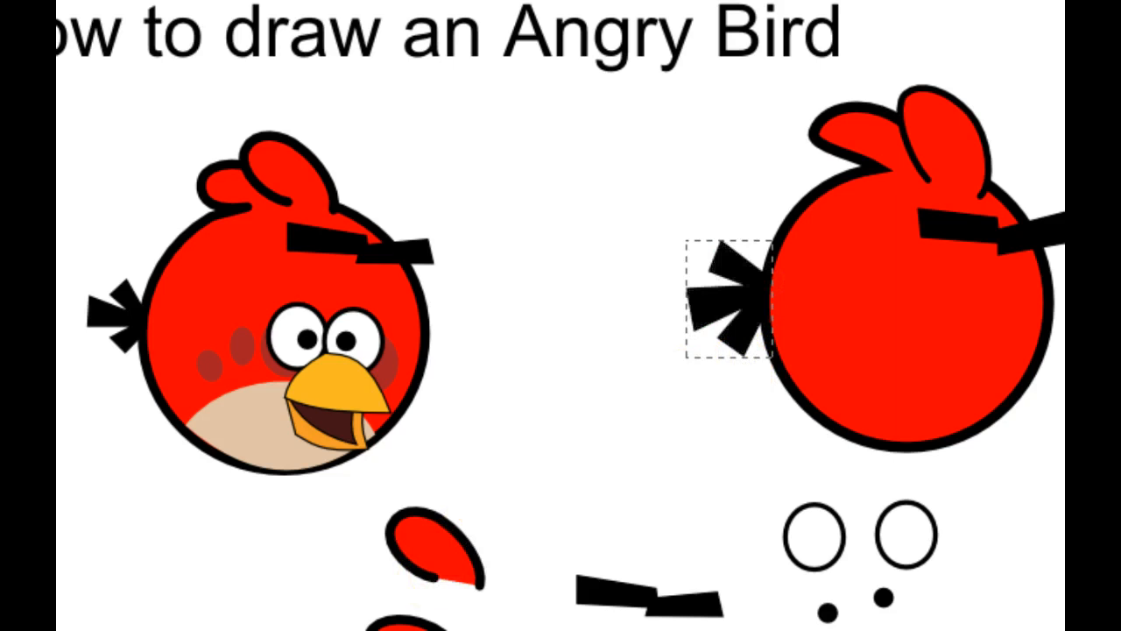
- Shift the black tail feathers slightly so that they meet the body's left edge
left_click(65, 10)
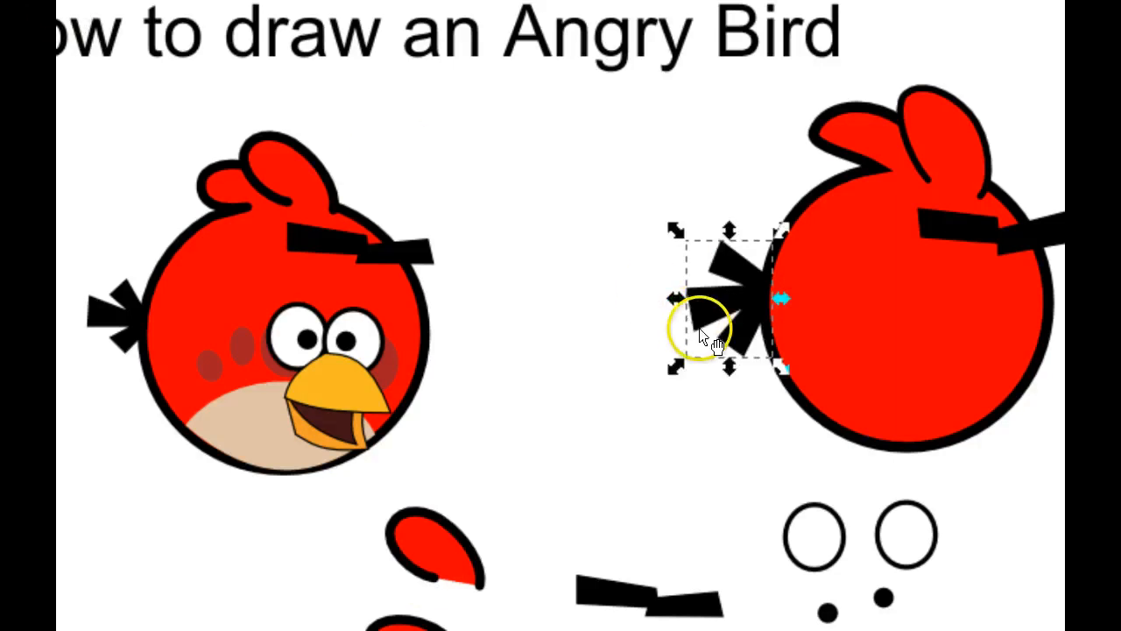
left_click_drag(721, 324, 717, 323)
left_click(711, 173)
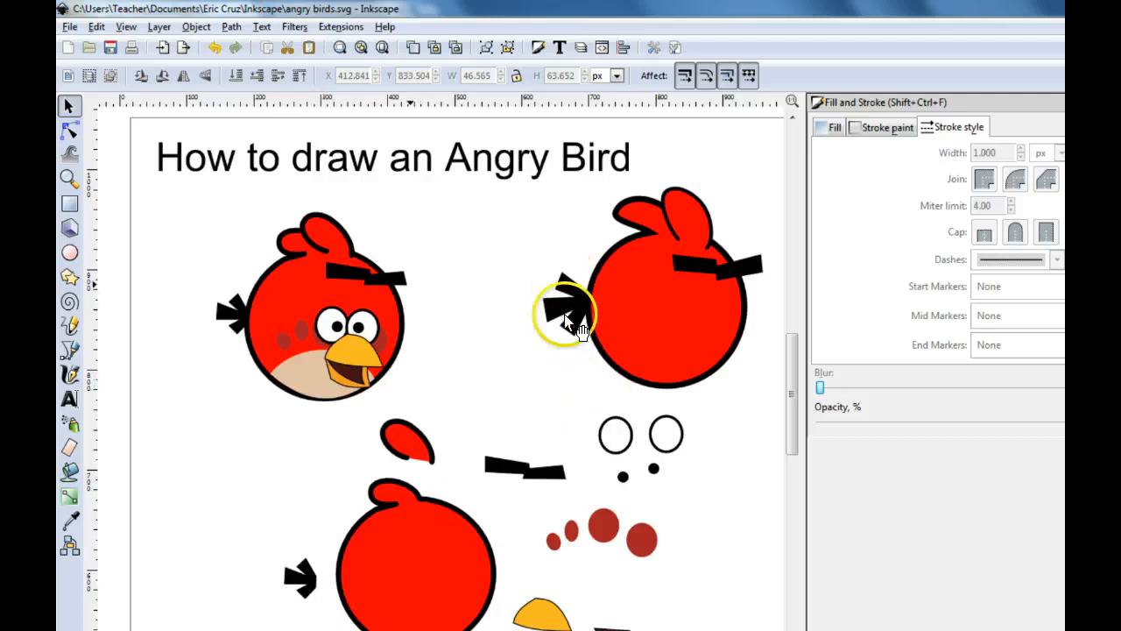
left_click_drag(581, 313, 567, 321)
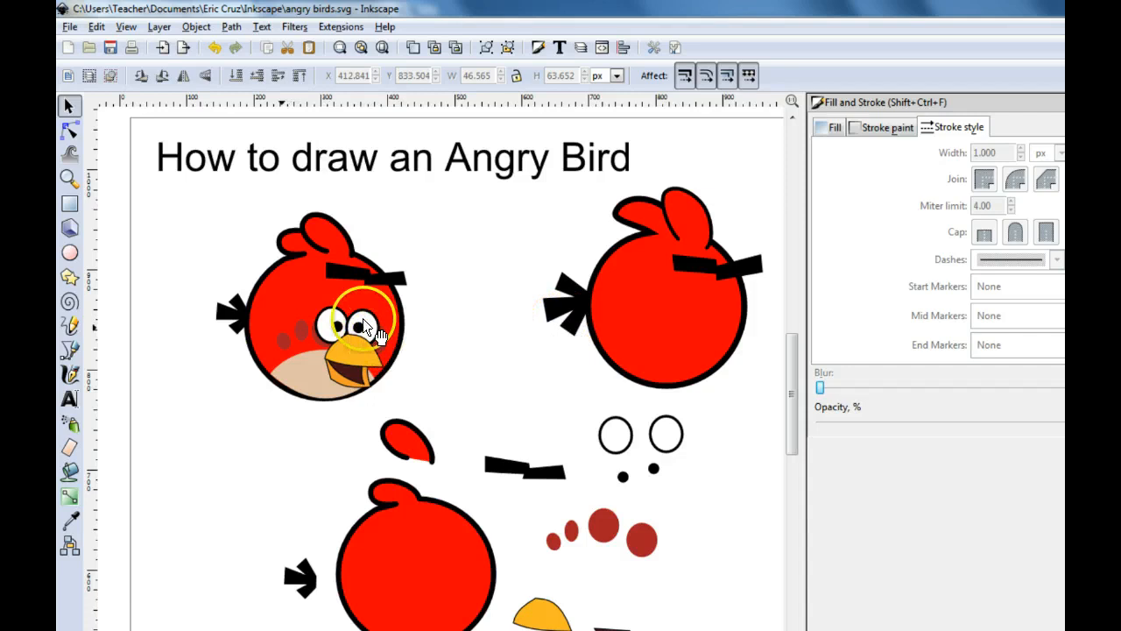
left_click_drag(364, 328, 333, 364)
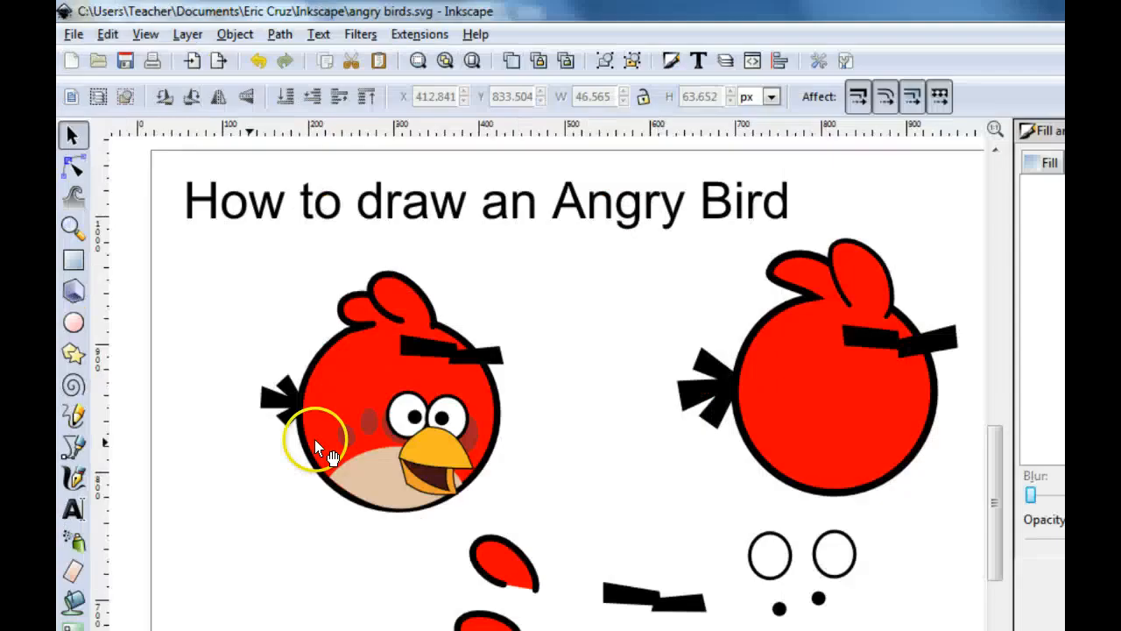
- Draw a white, black-outlined eye ellipse about 41 by 44 px near the body's centre and set its stroke width to 2.8 px
left_click(73, 324)
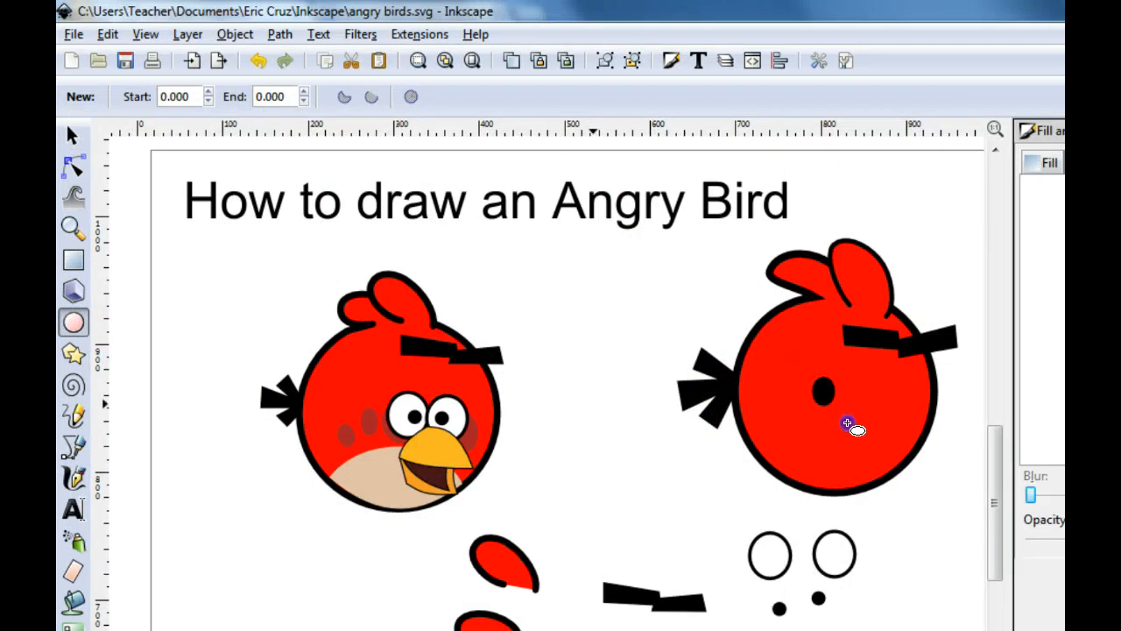
left_click_drag(847, 424, 862, 436)
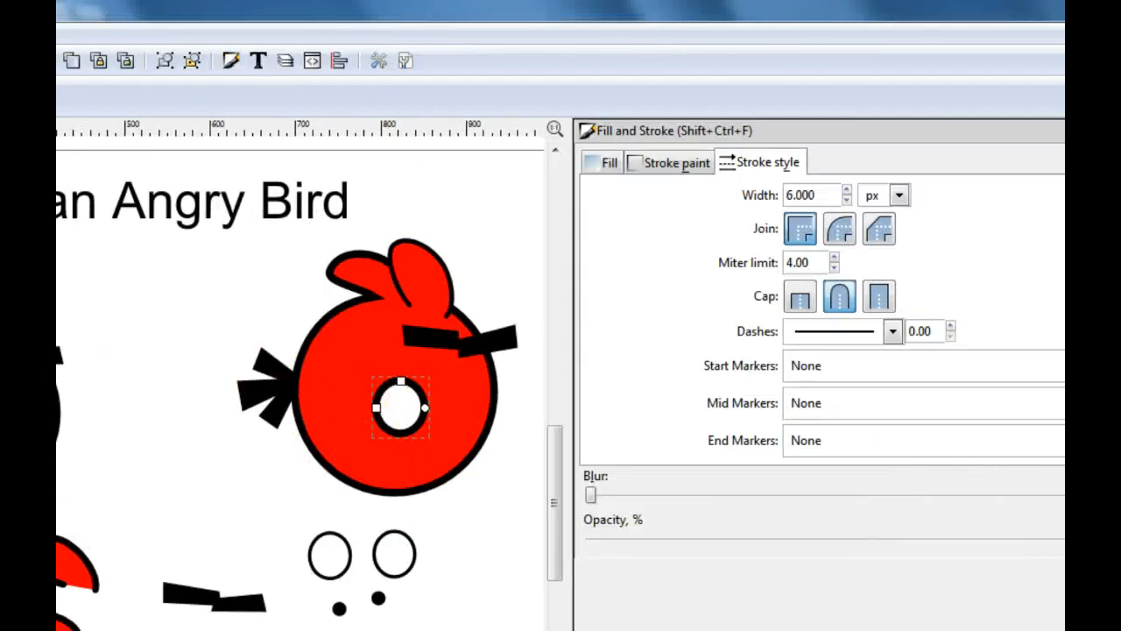
left_click(847, 201)
left_click(846, 200)
left_click(847, 200)
left_click(847, 200)
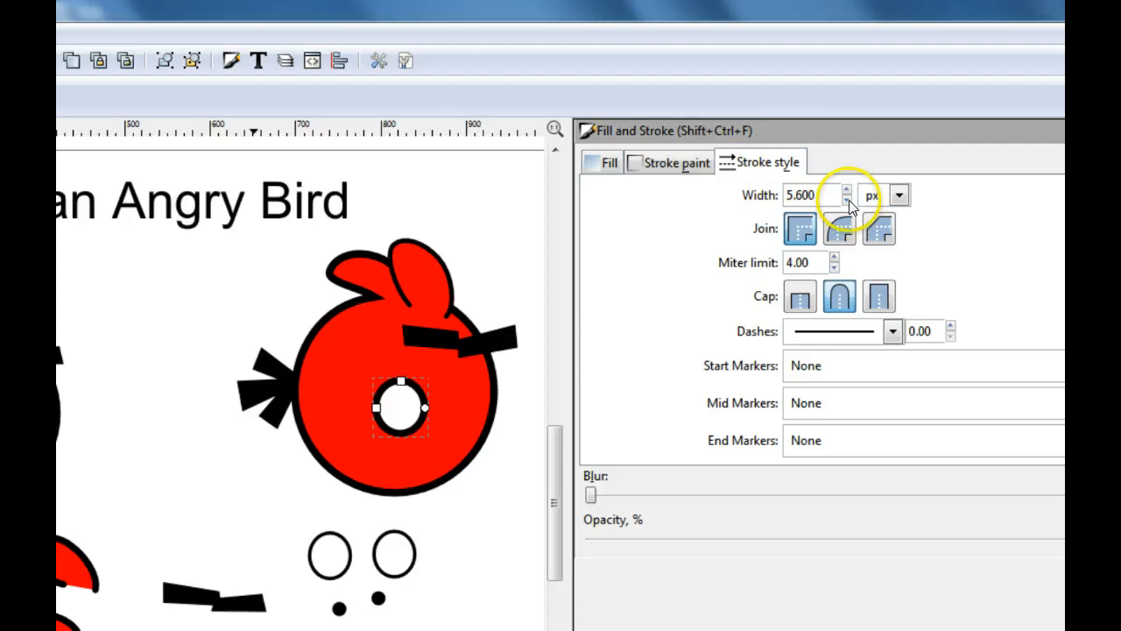
left_click(847, 200)
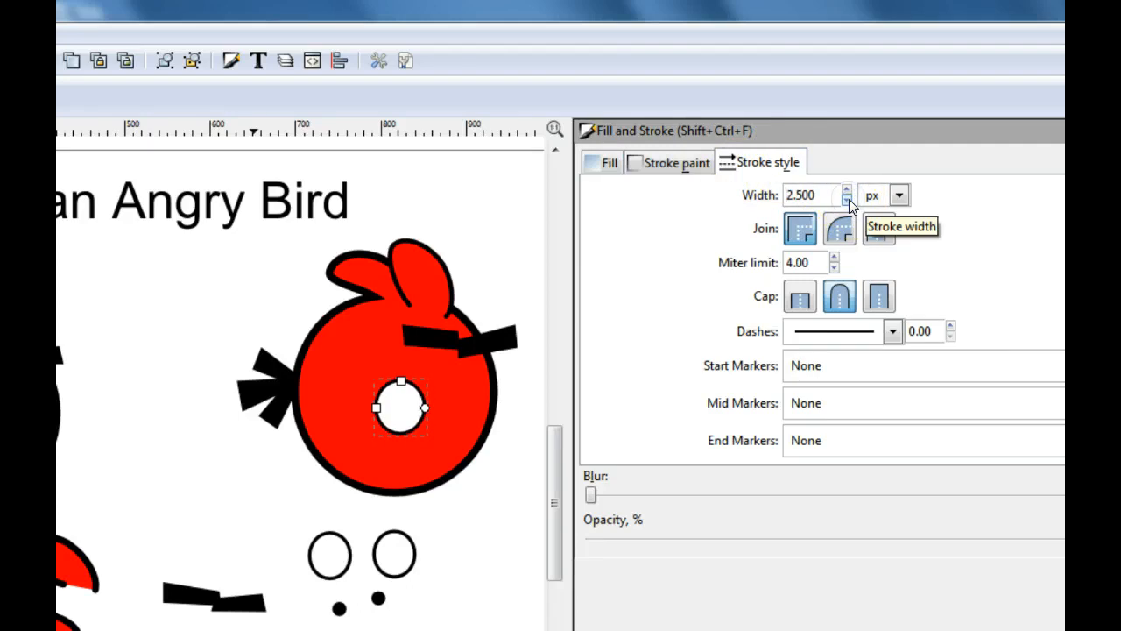
left_click(847, 189)
left_click(846, 189)
left_click(847, 189)
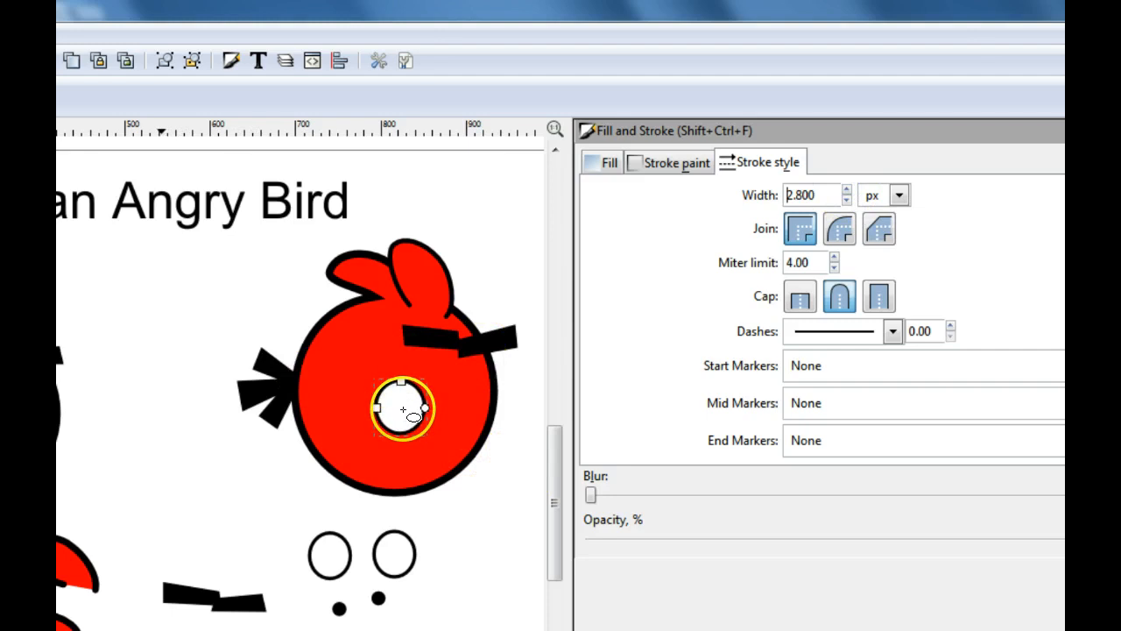
- Duplicate the eye, place the copy beside it on the right and slightly lower, and nudge the original left until they just touch
right_click(390, 401)
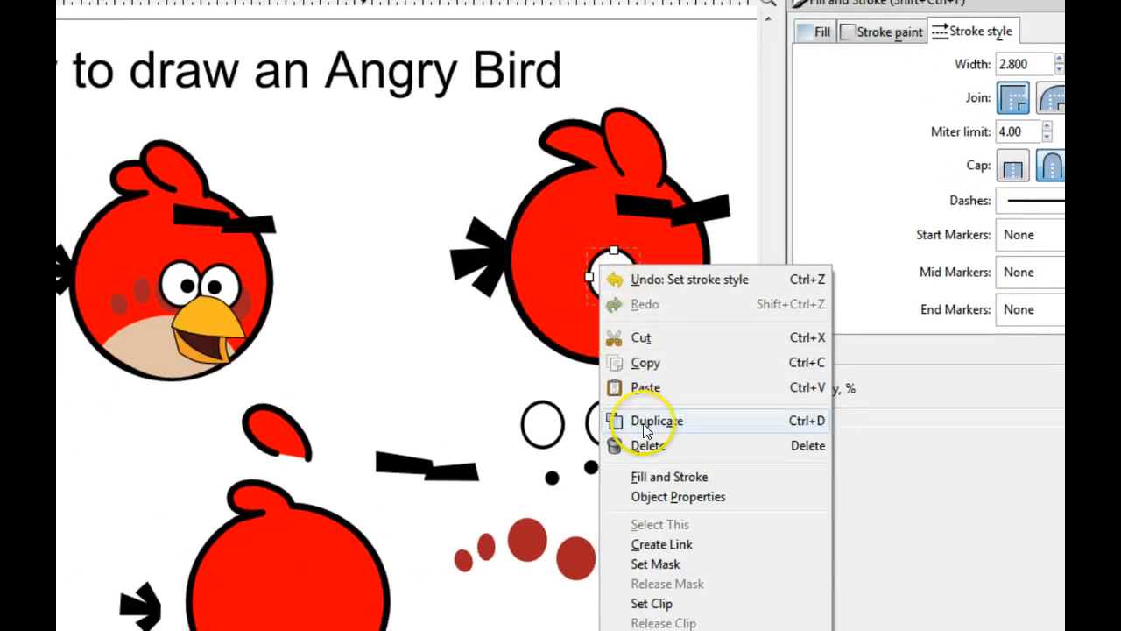
left_click(430, 555)
left_click(70, 50)
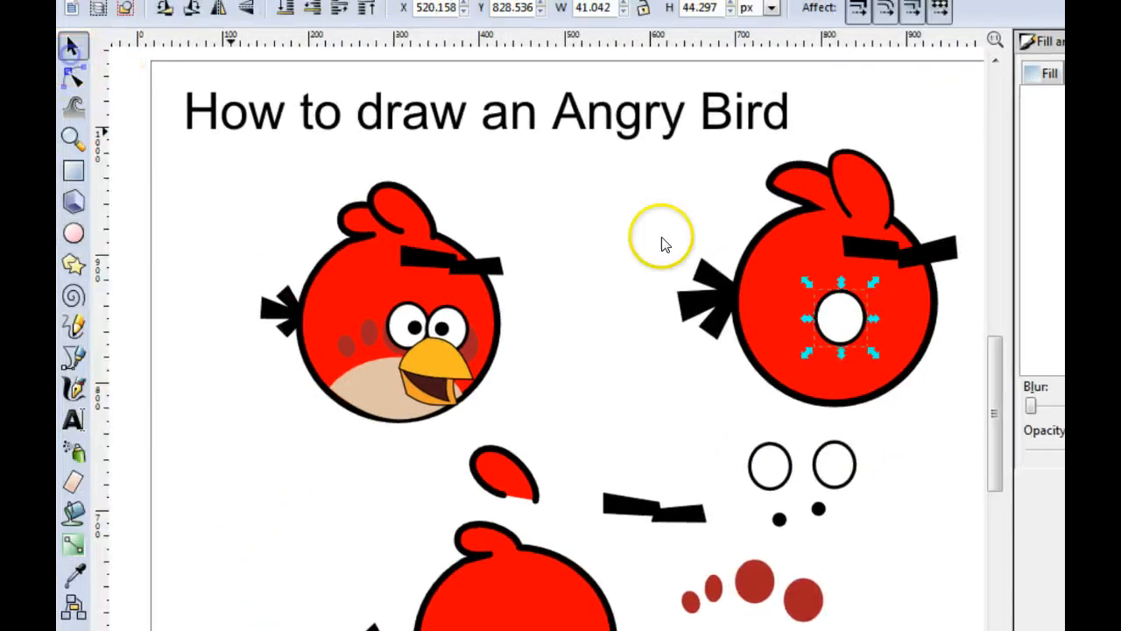
left_click(626, 282)
left_click_drag(913, 326, 908, 327)
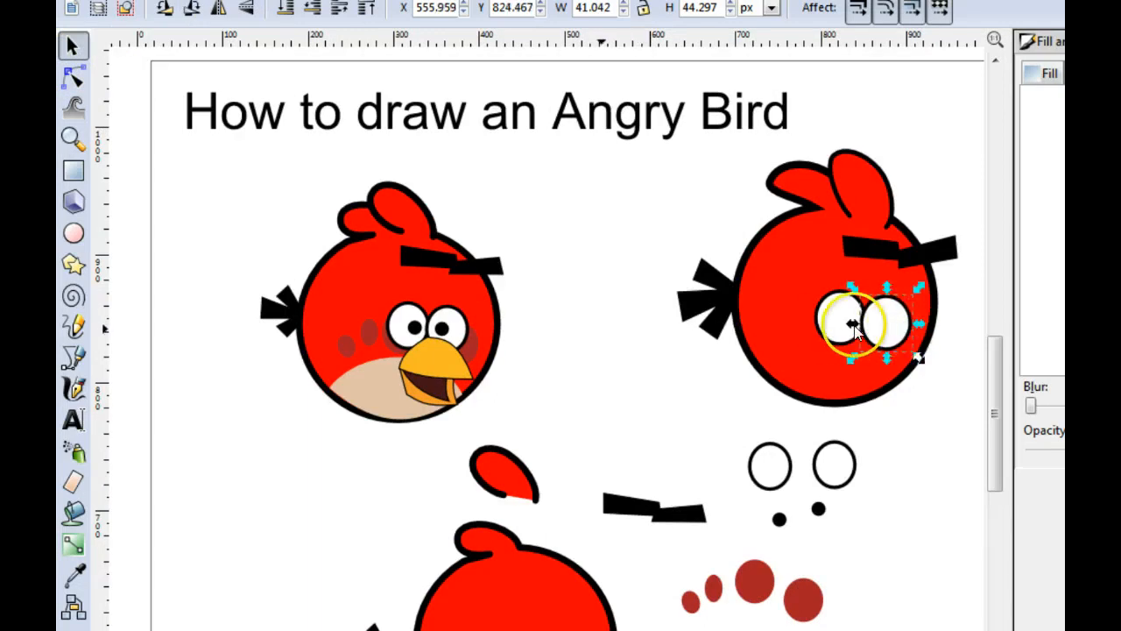
left_click_drag(829, 332, 825, 335)
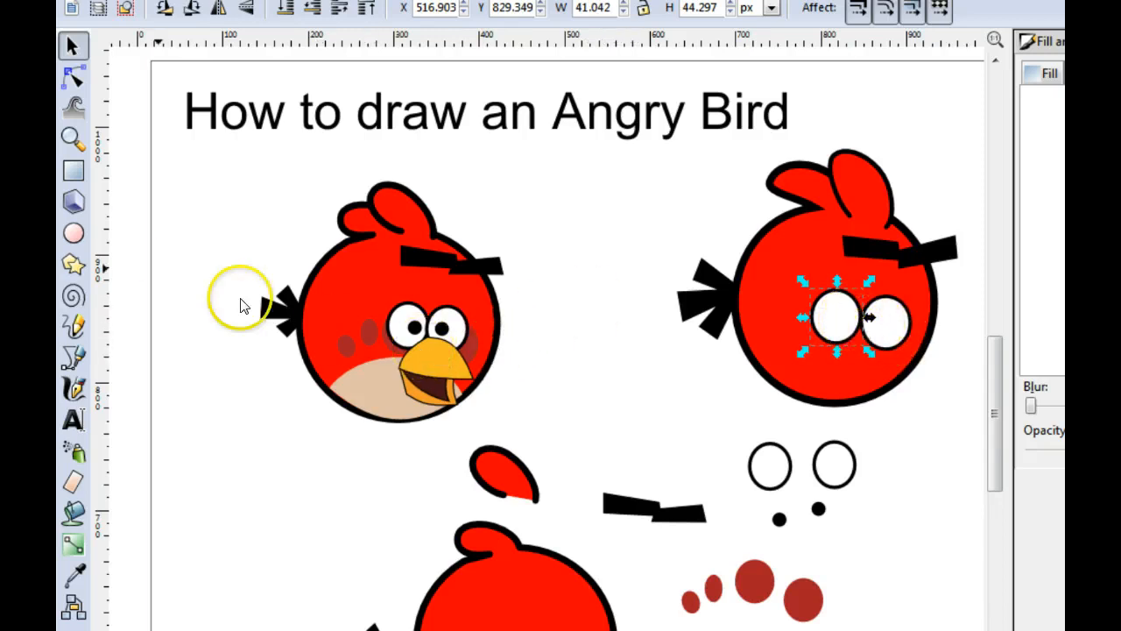
- Draw a black pupil about 11 by 13 px in the left eye and place a duplicate of it in the right eye
left_click(74, 232)
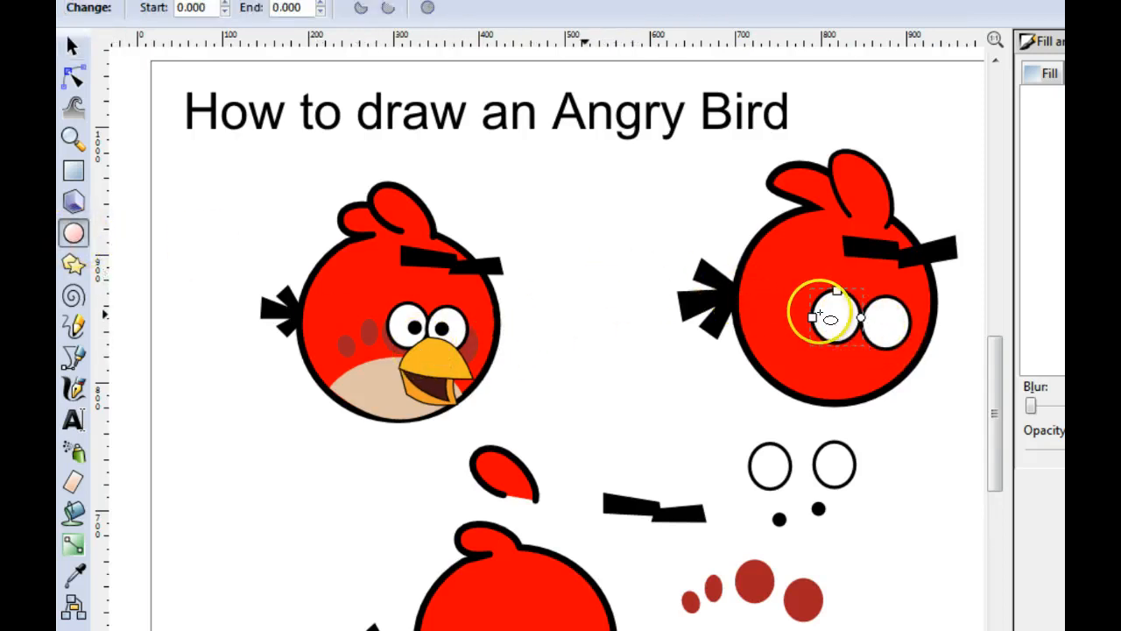
left_click(828, 311)
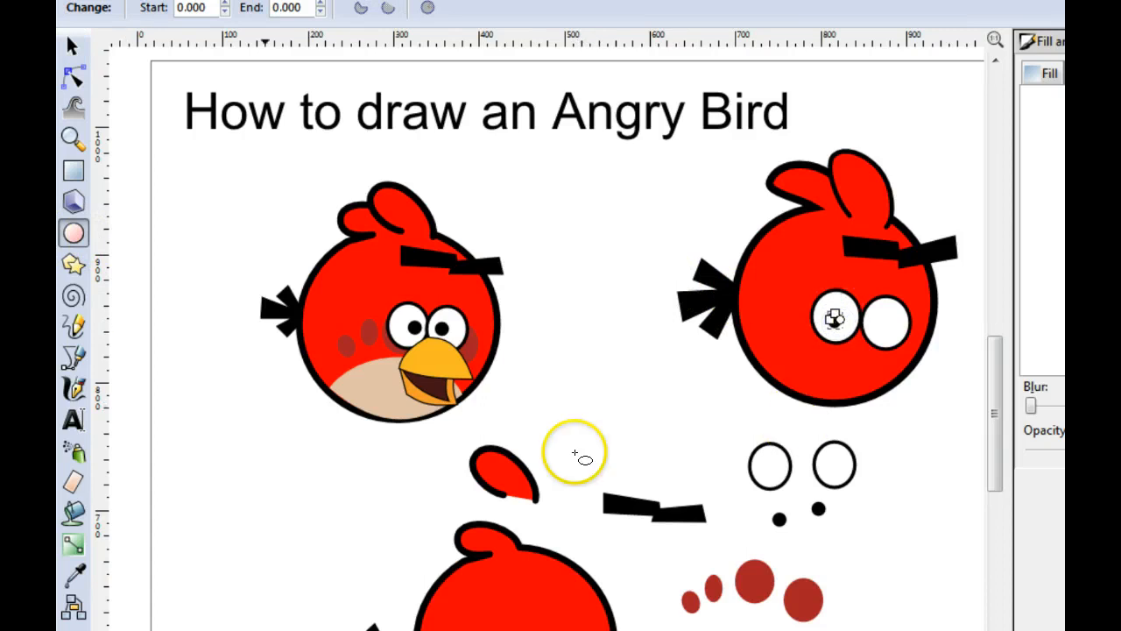
left_click(77, 49)
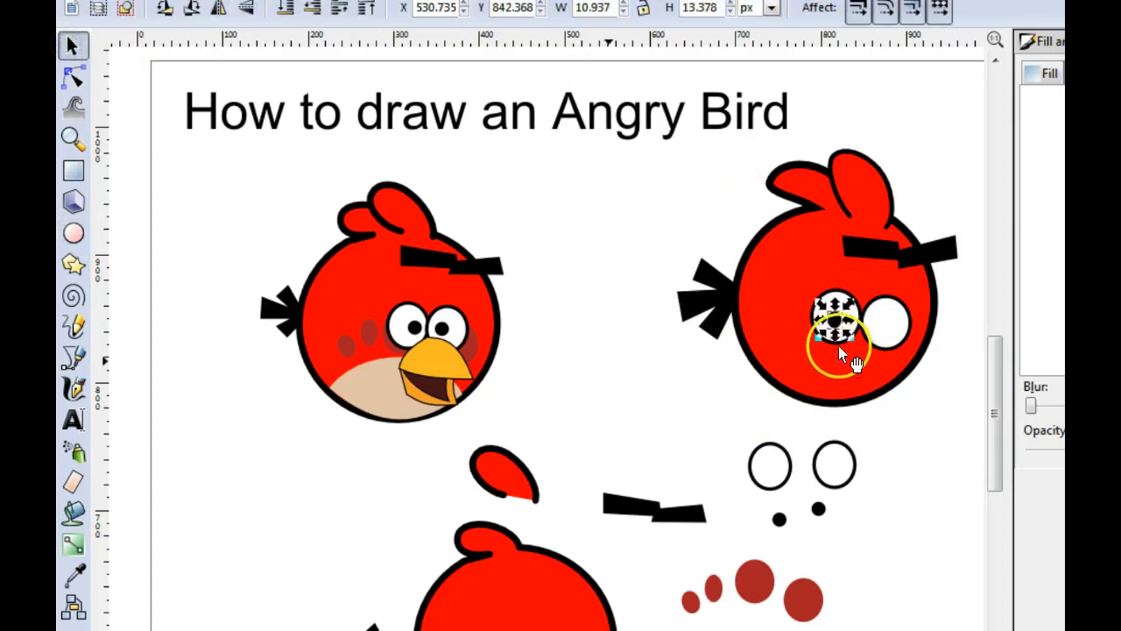
right_click(838, 322)
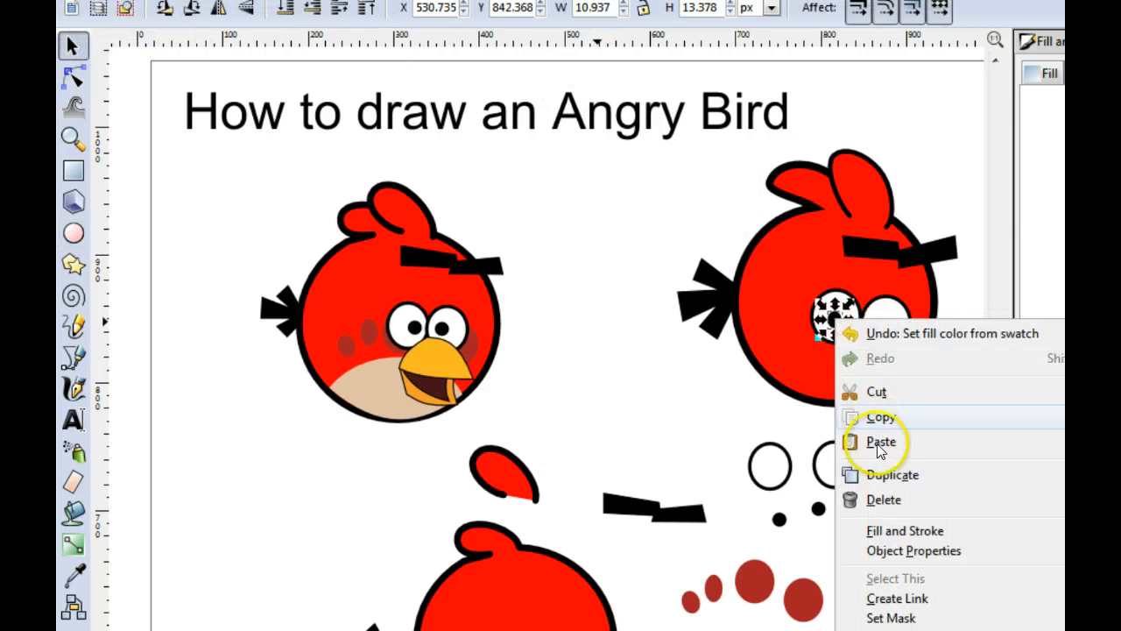
left_click(884, 474)
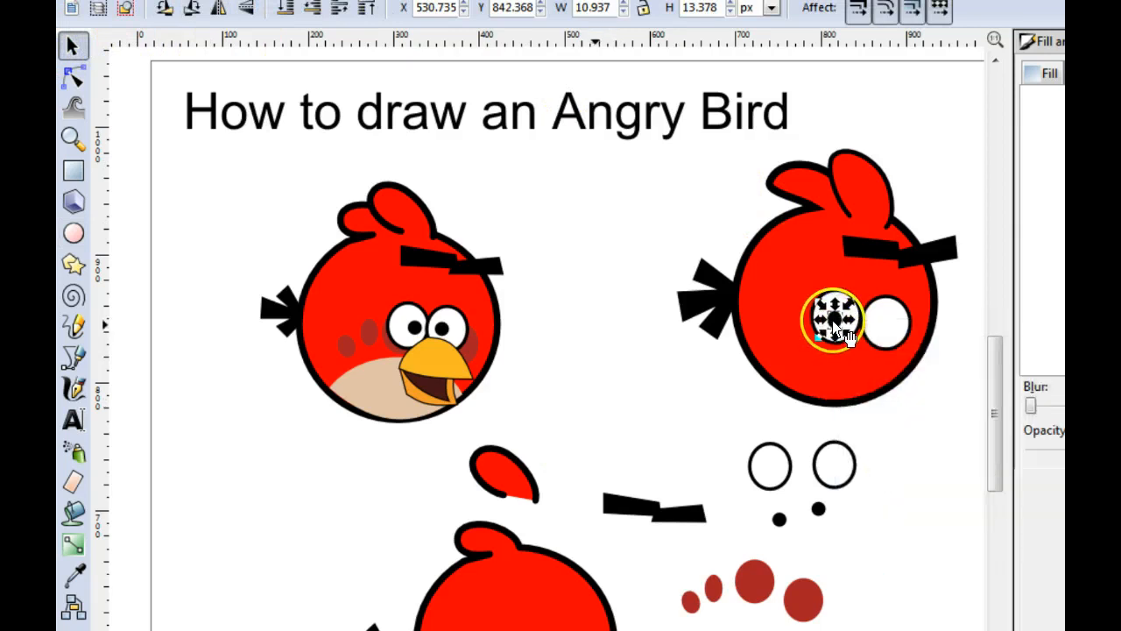
left_click_drag(834, 324, 884, 331)
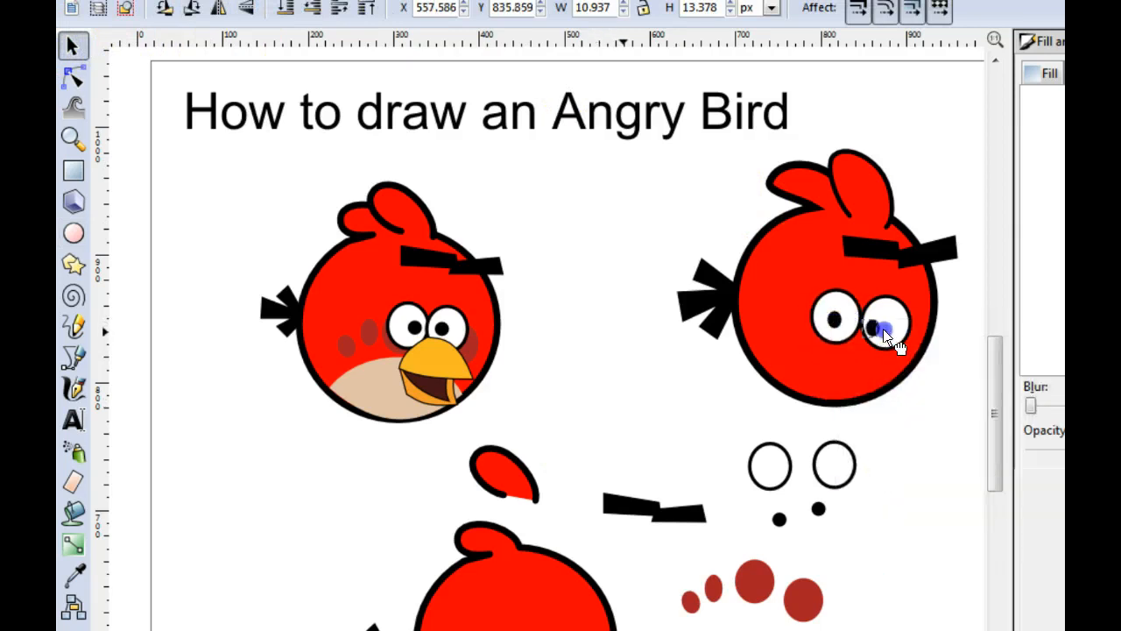
left_click(935, 451)
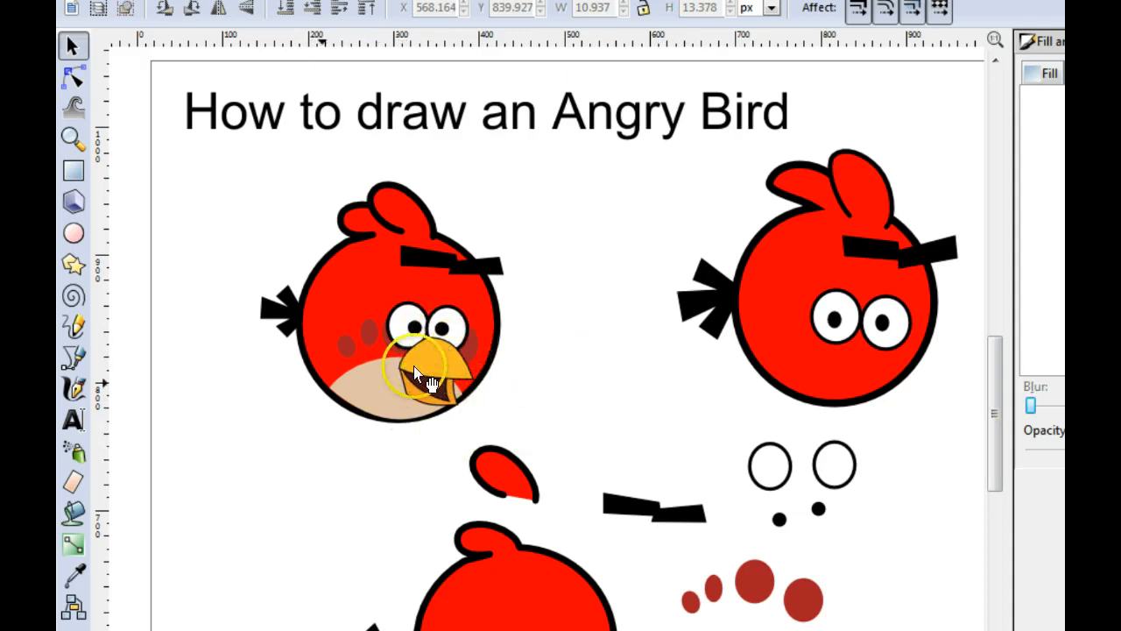
- Draw a closed triangular beak outline, about 57 px wide and 35 px high, with its apex between the two eyes
left_click(75, 359)
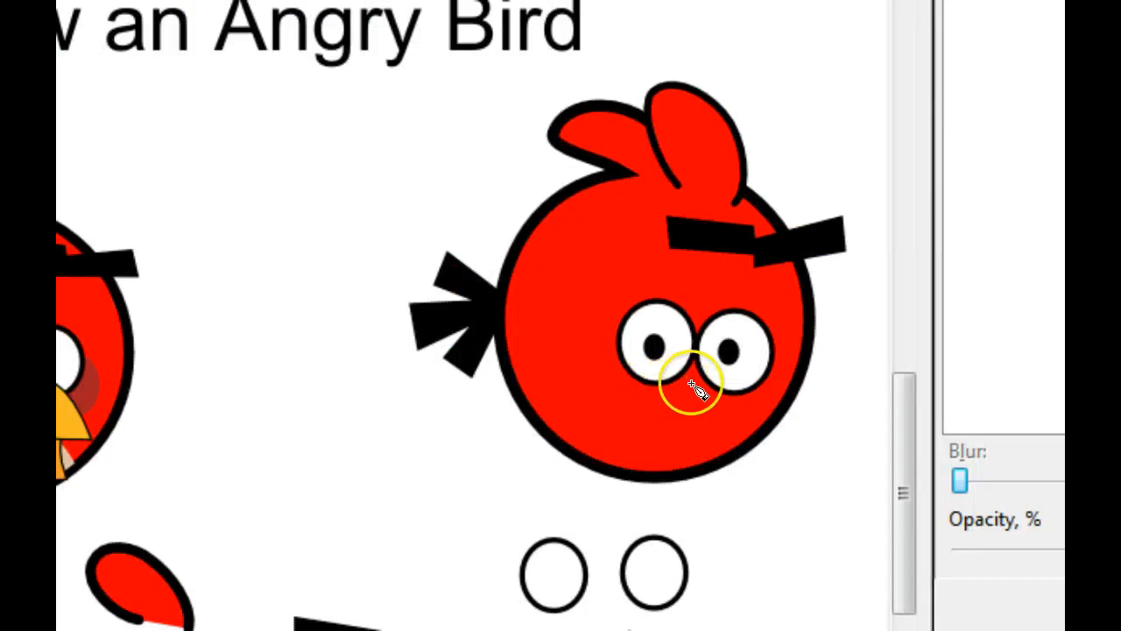
scroll(693, 385, "up", 1, "ctrl")
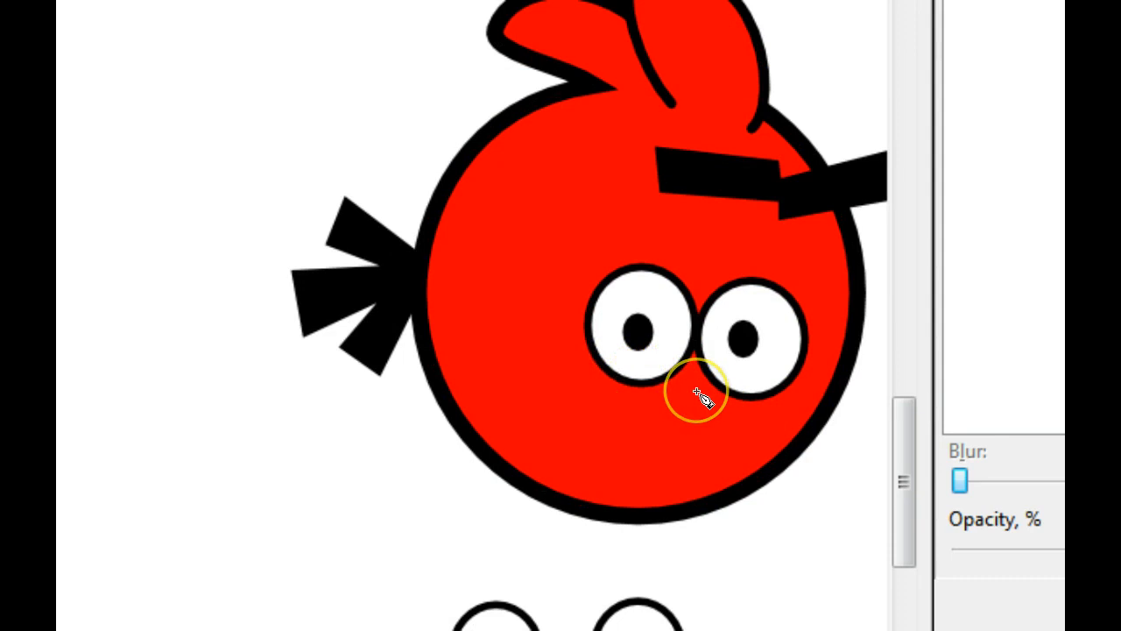
left_click_drag(681, 399, 579, 430)
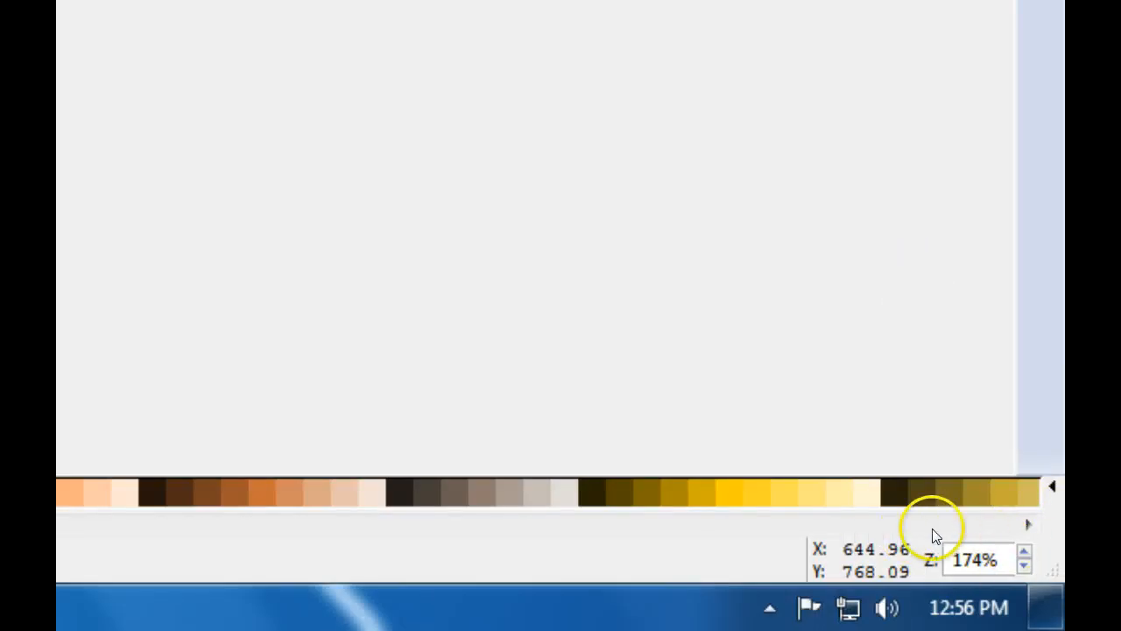
left_click(1025, 553)
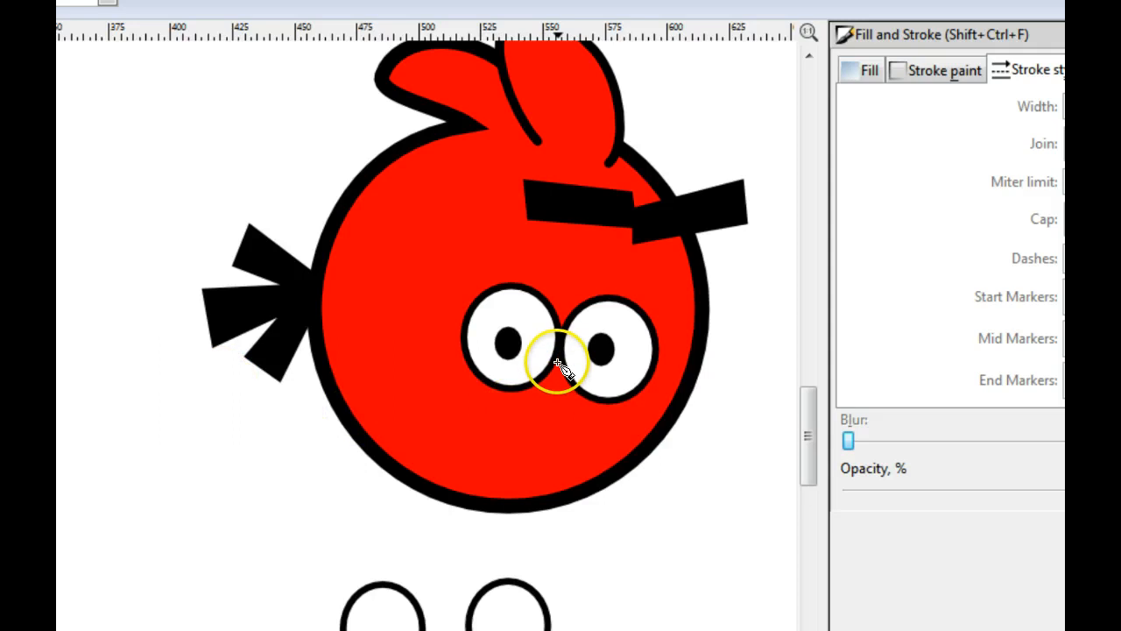
left_click_drag(558, 362, 490, 422)
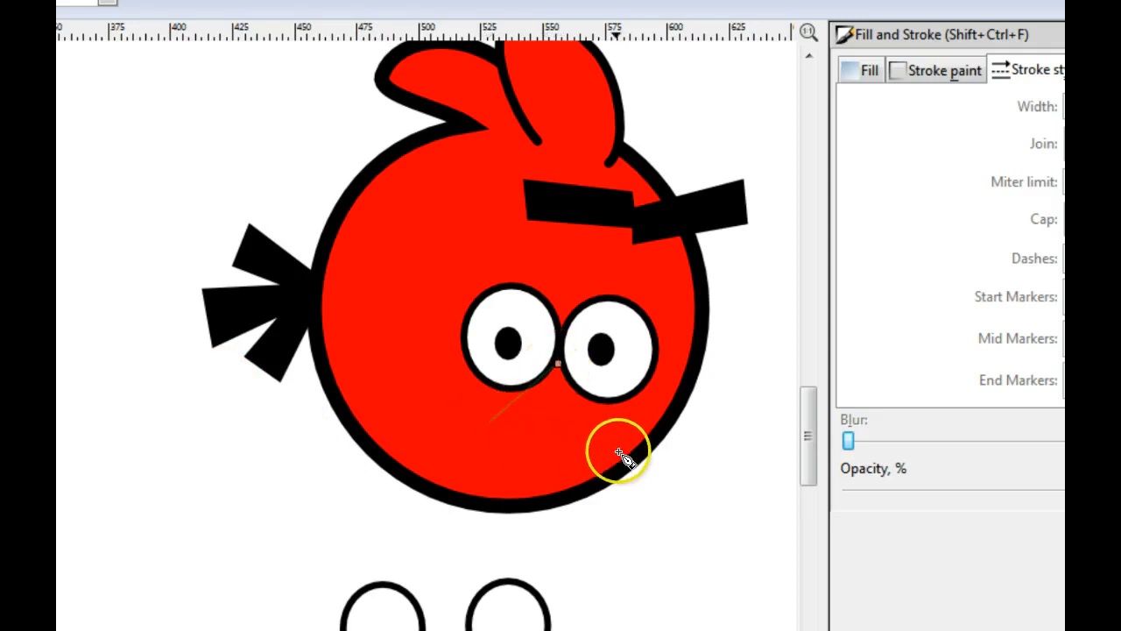
left_click(629, 447)
left_click(559, 363)
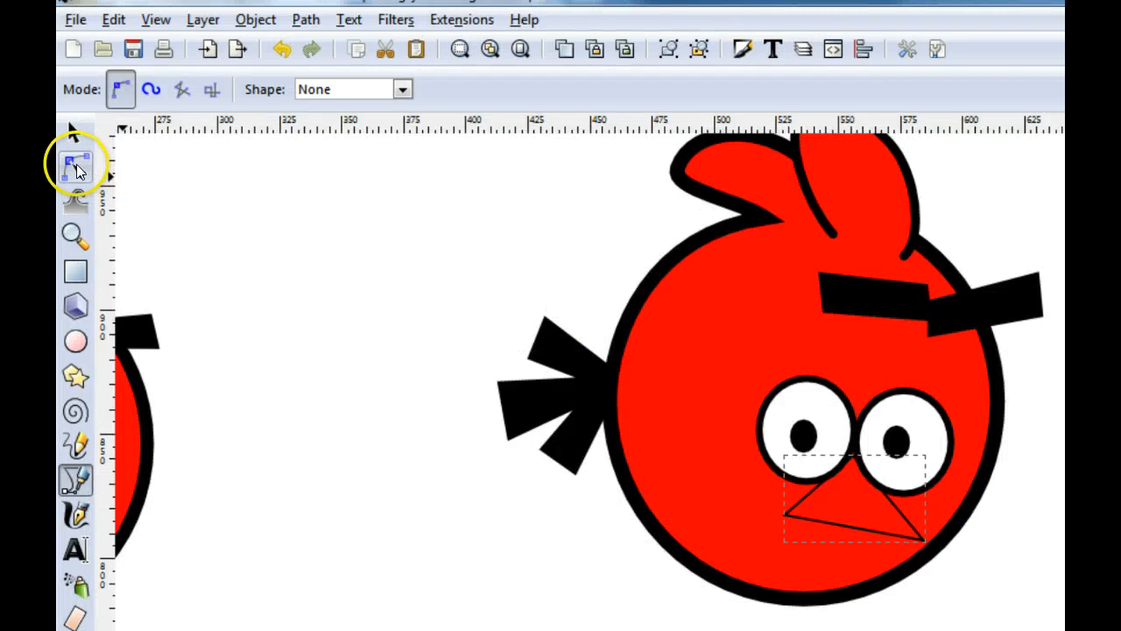
- Bend the straight sides of the triangular beak outline into curves to give it a rounded shape
left_click(77, 168)
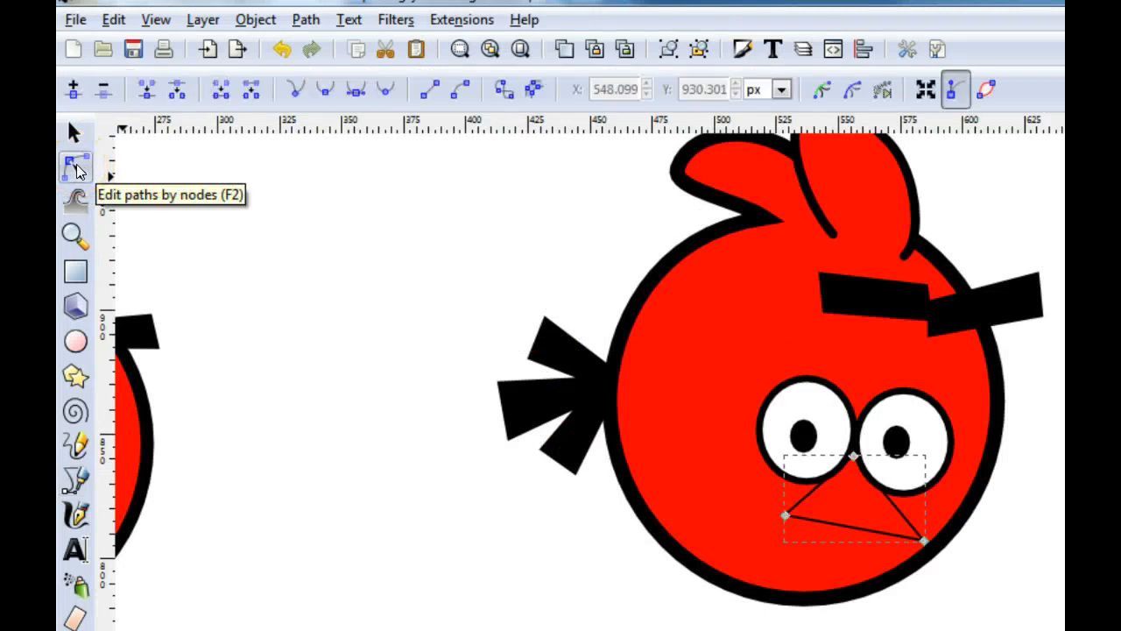
left_click(76, 168)
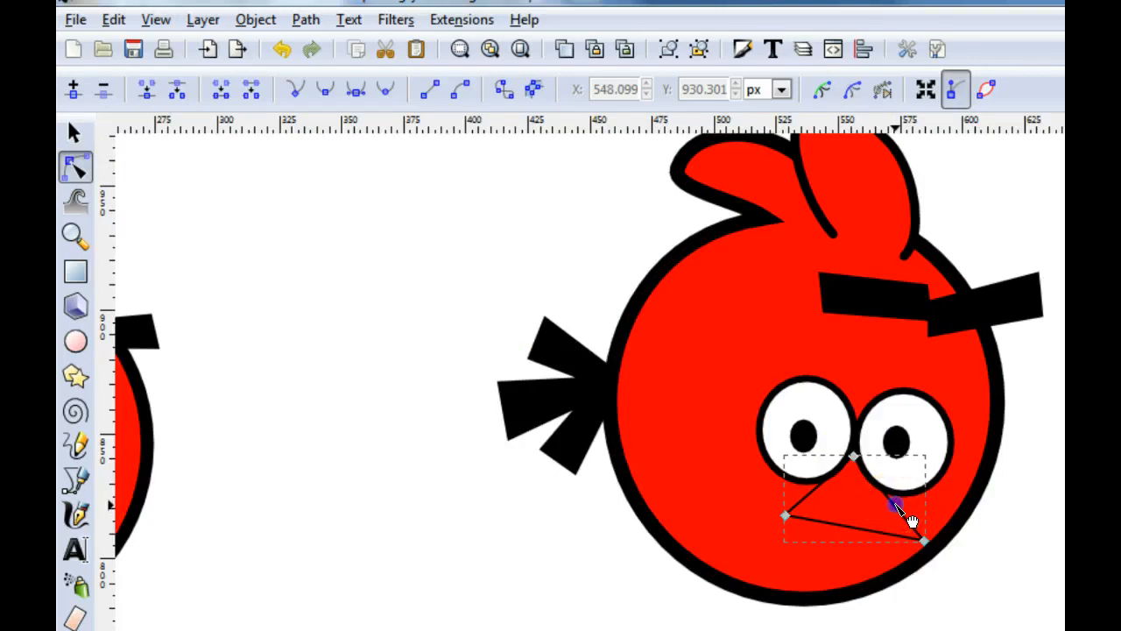
left_click_drag(907, 487, 809, 492)
left_click(833, 525)
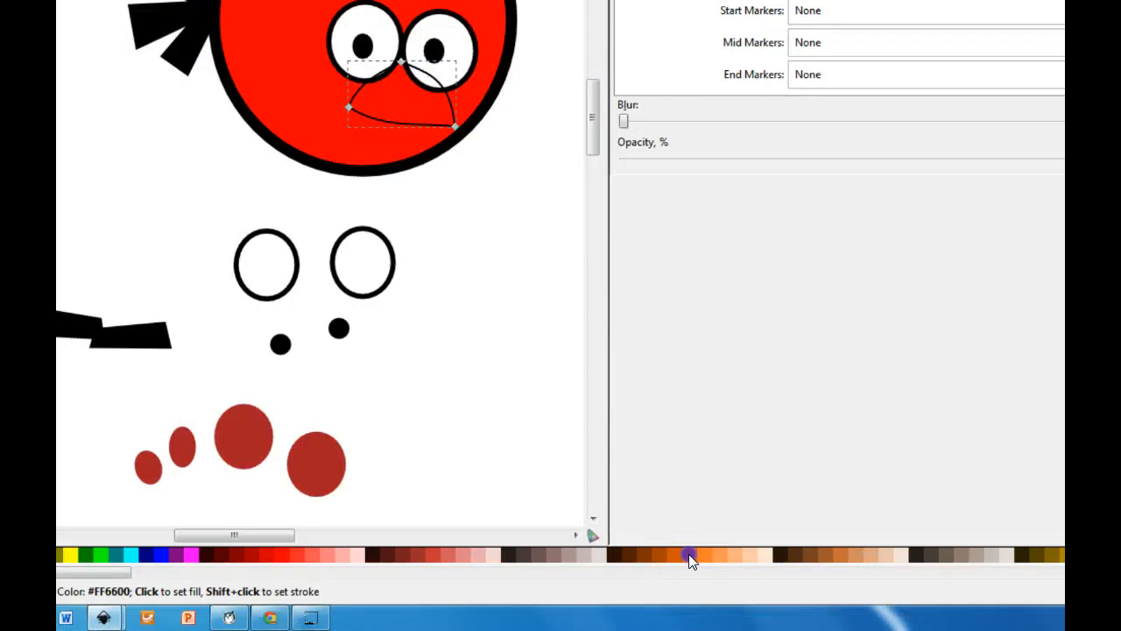
- Fill the upper beak with golden yellow, matching the beak colour of the reference bird
left_click(687, 556)
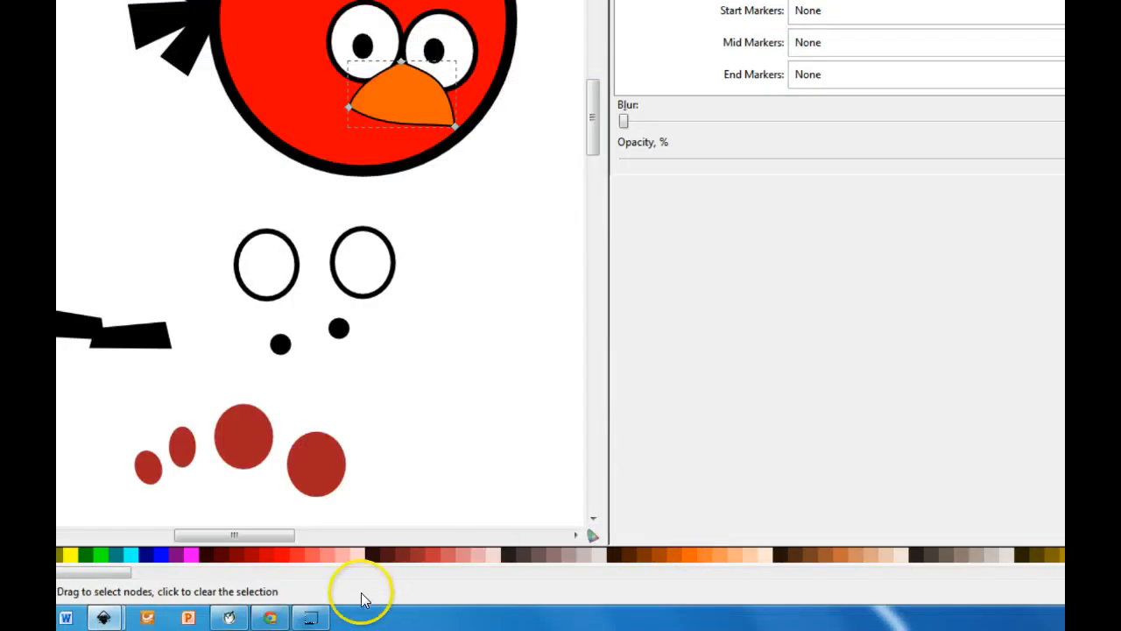
left_click_drag(90, 150, 148, 145)
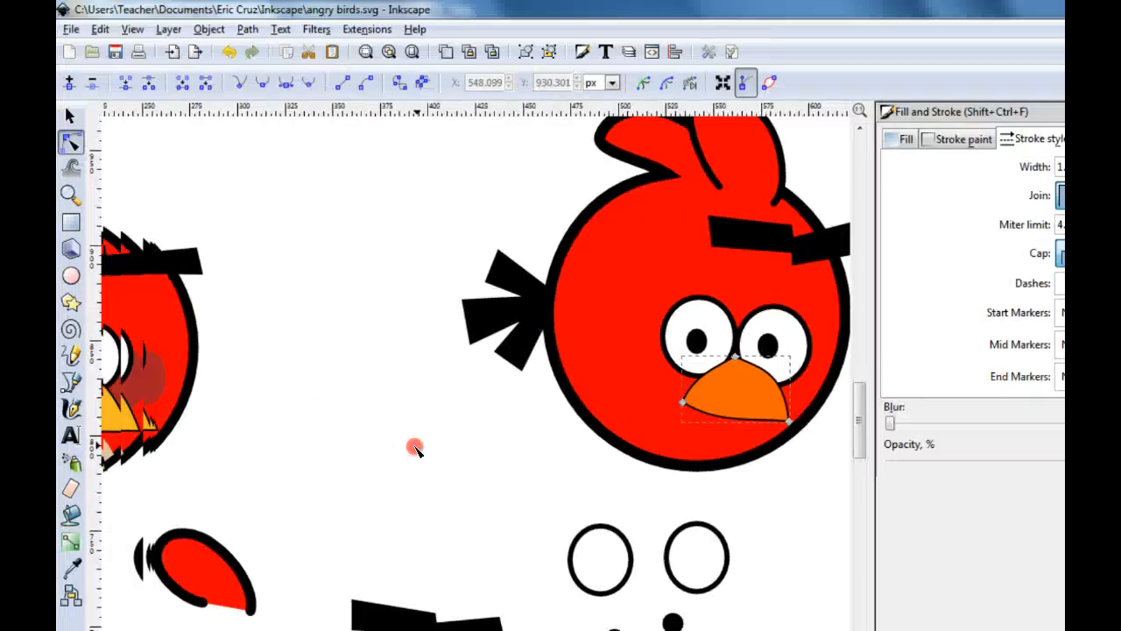
left_click_drag(415, 448, 508, 434)
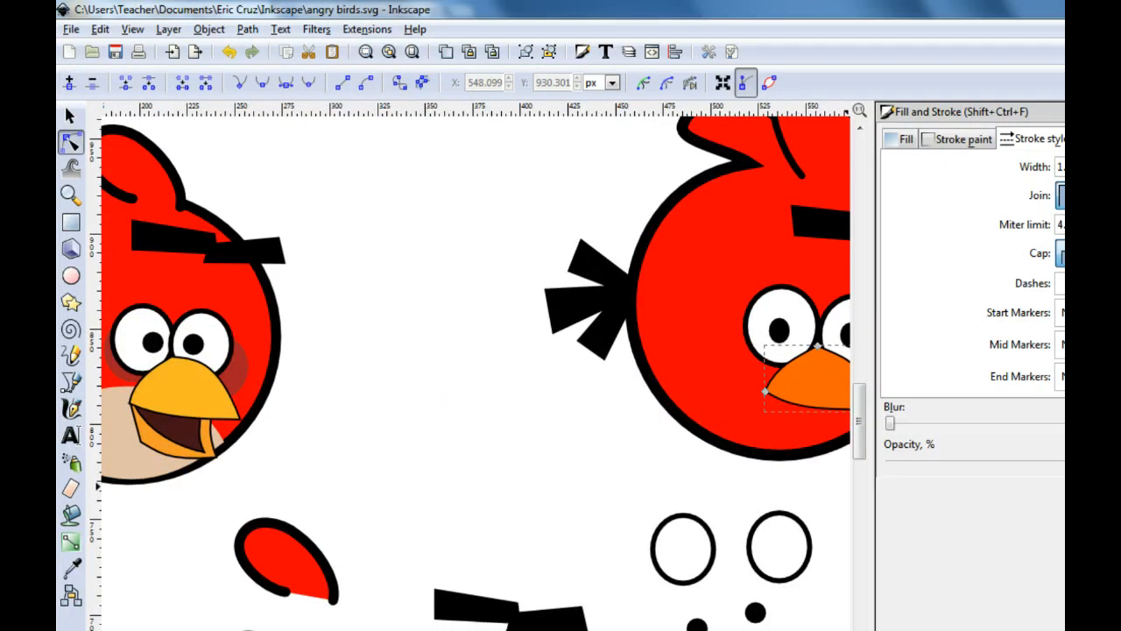
left_click(602, 554)
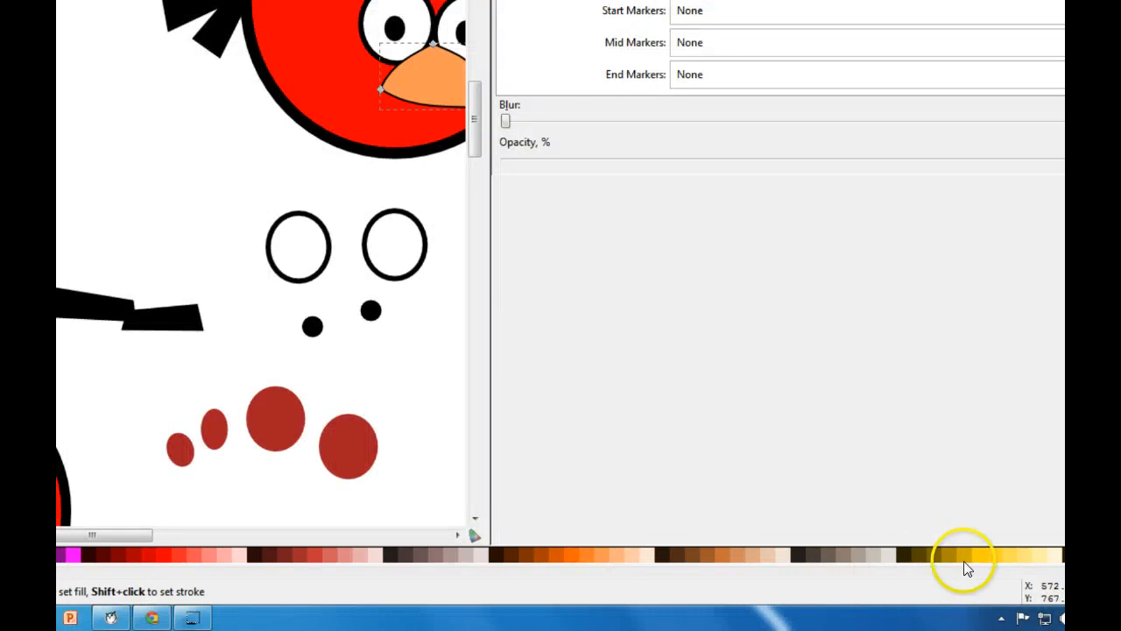
left_click(963, 553)
left_click(974, 552)
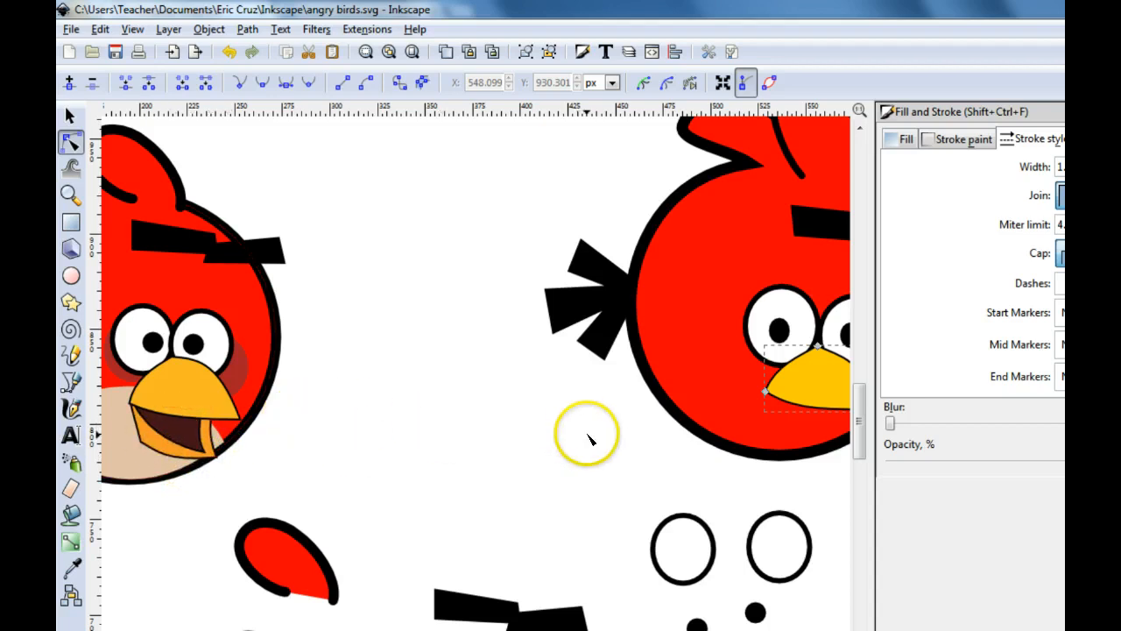
- Draw a closed four-sided lower beak about 46 by 28 px beneath the upper beak and fill it with the colour sampled from the upper beak
left_click_drag(561, 447, 362, 430)
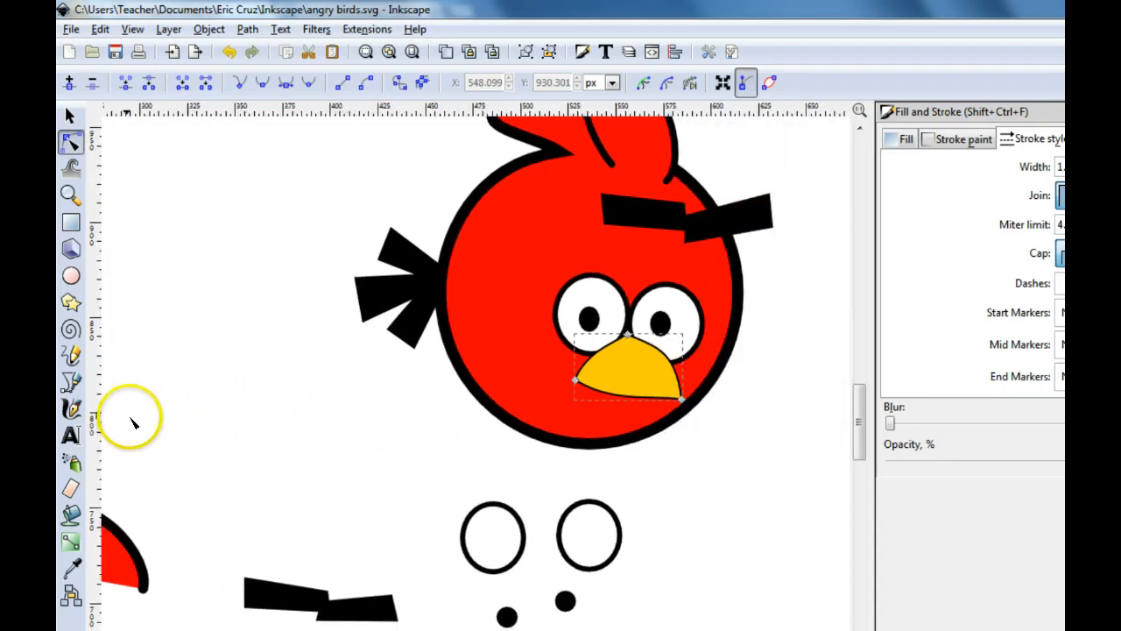
left_click(72, 383)
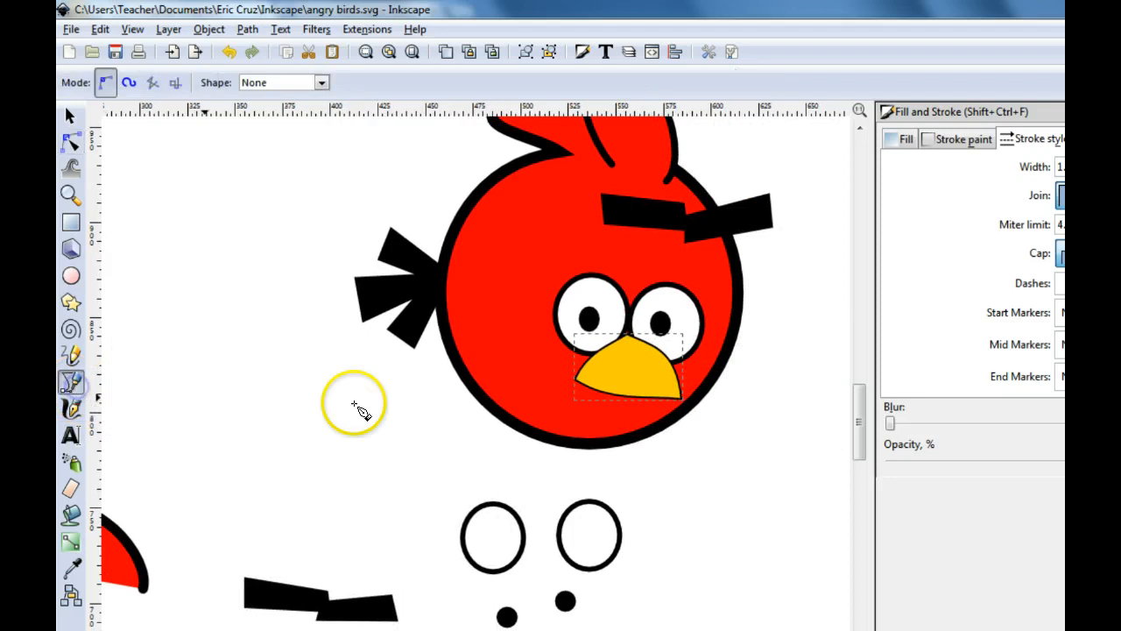
left_click(574, 379)
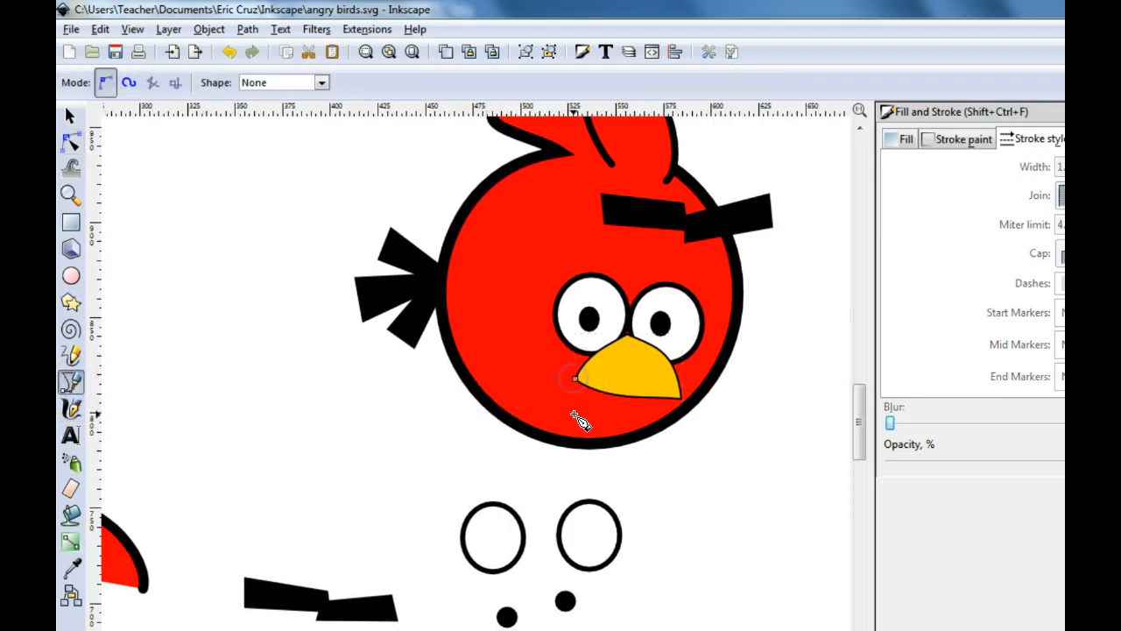
left_click(659, 428)
left_click(646, 385)
left_click(575, 378)
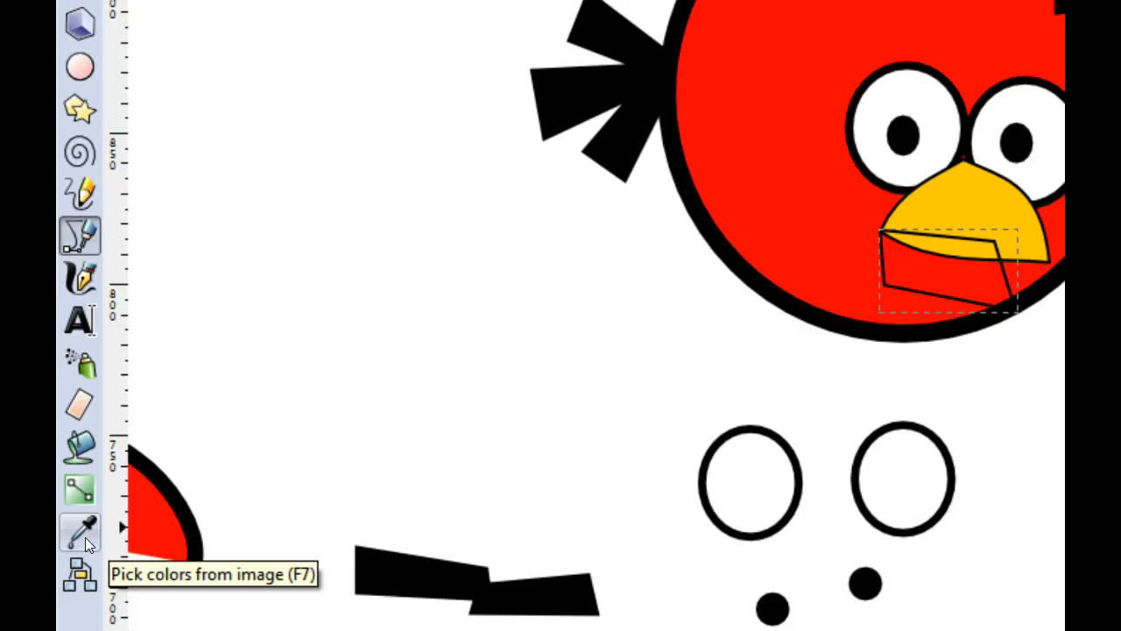
left_click(85, 537)
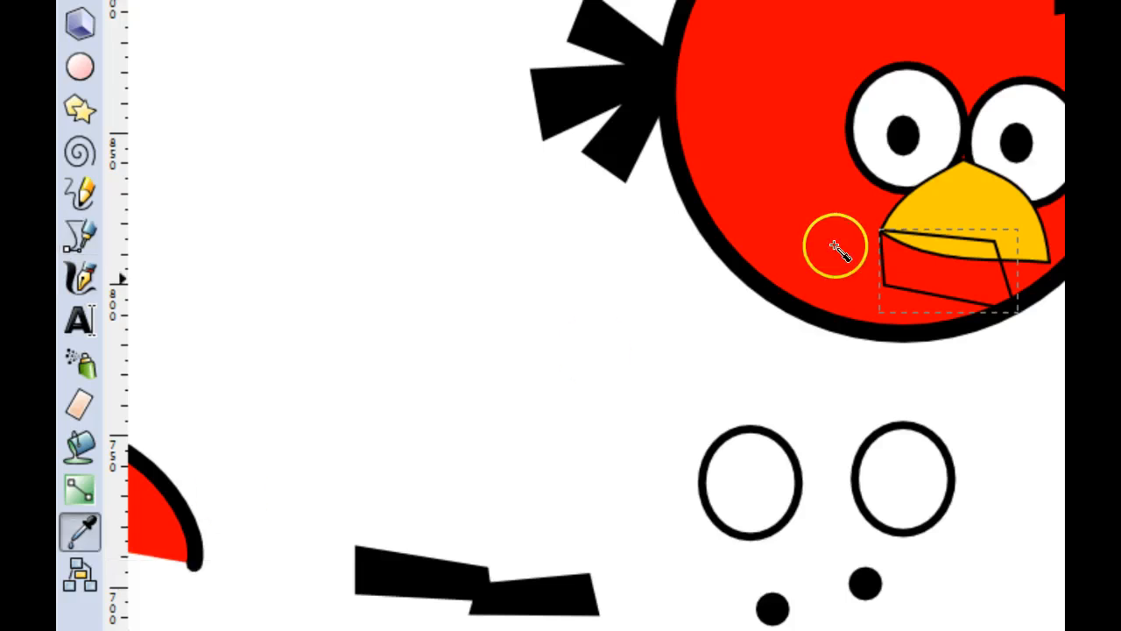
left_click(963, 194)
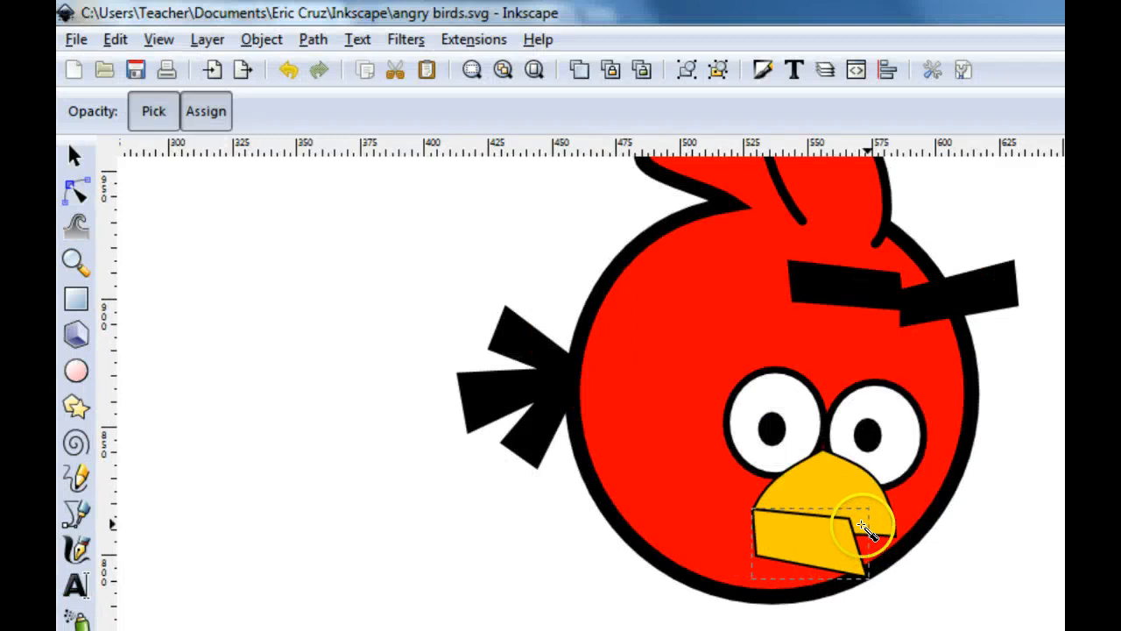
- Lower the lower beak in the stacking order behind the upper beak and bend its bottom and right edges into curves
left_click(76, 158)
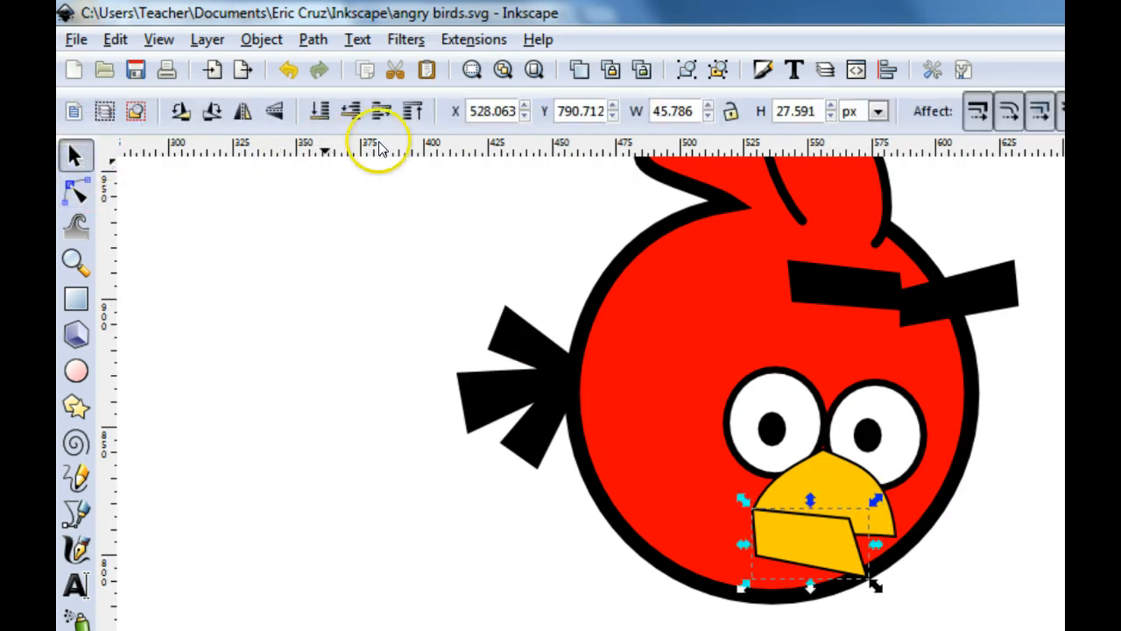
left_click(343, 114)
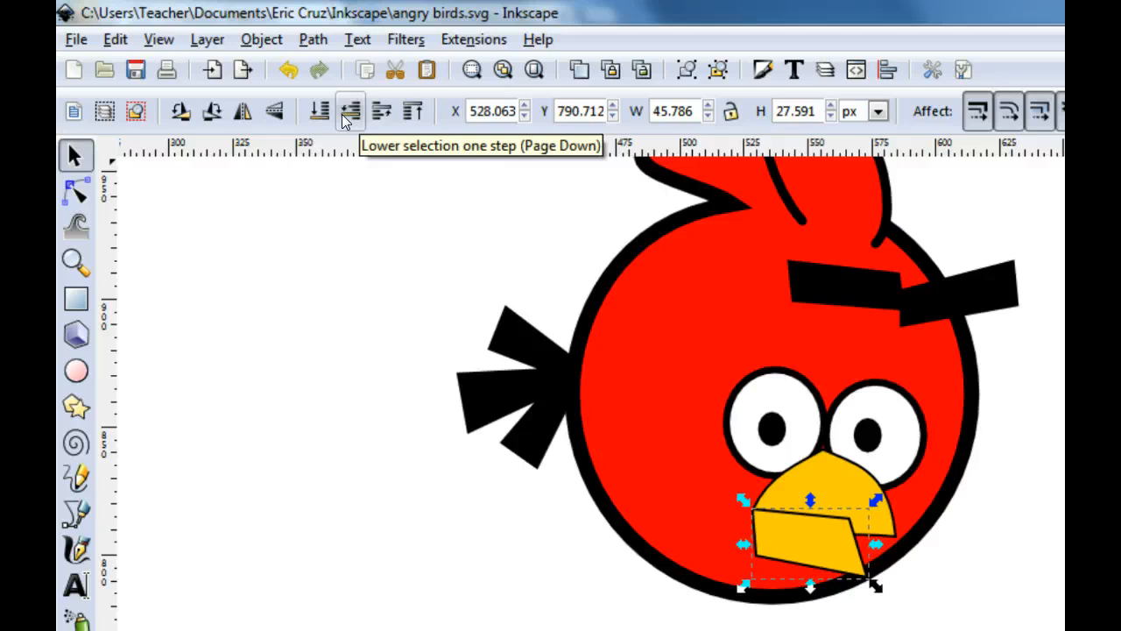
left_click(342, 114)
left_click(341, 113)
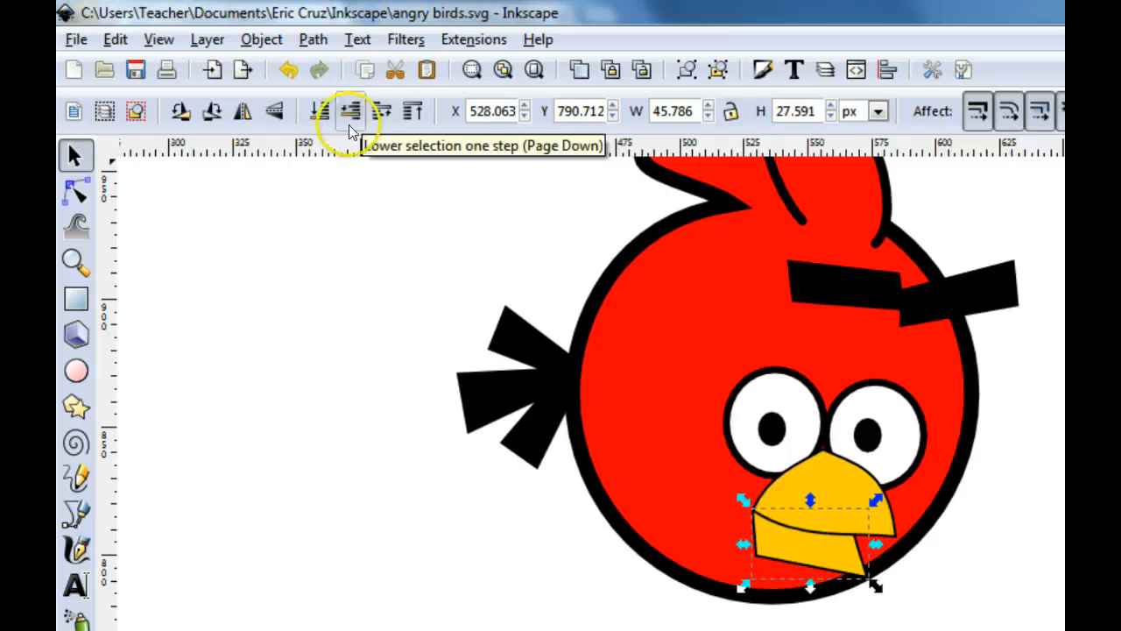
left_click(798, 520)
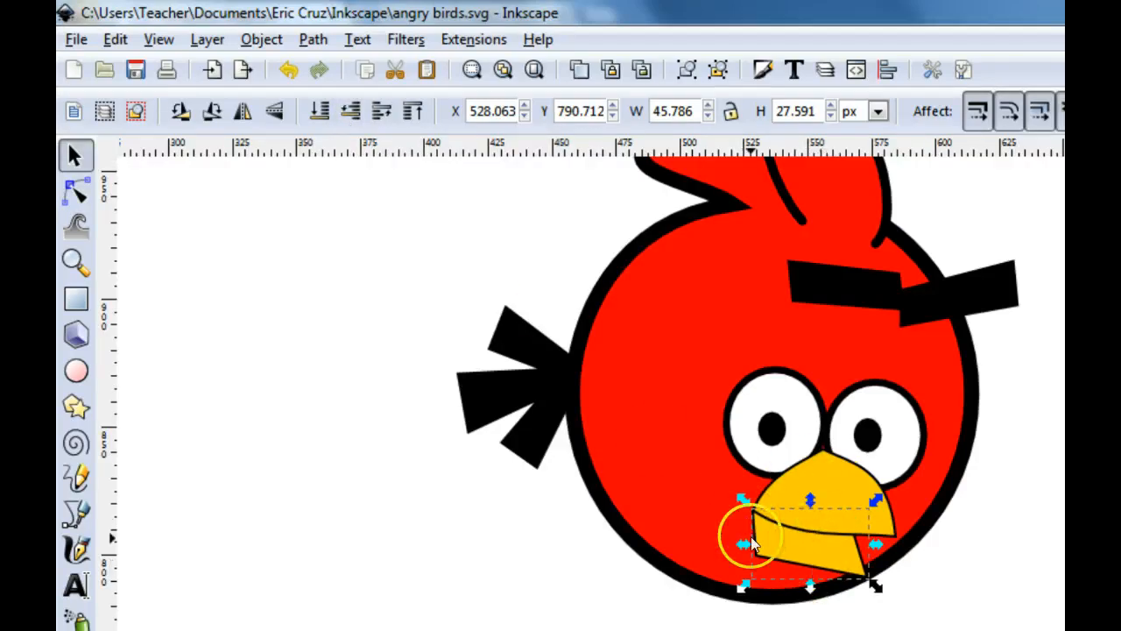
left_click(76, 194)
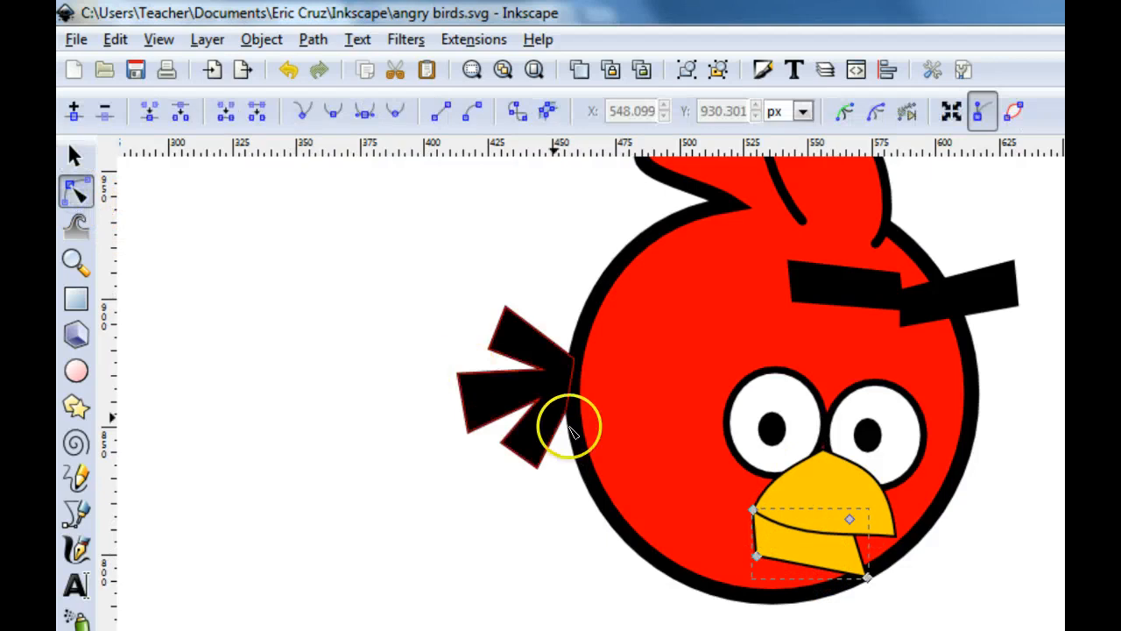
left_click_drag(798, 563, 856, 561)
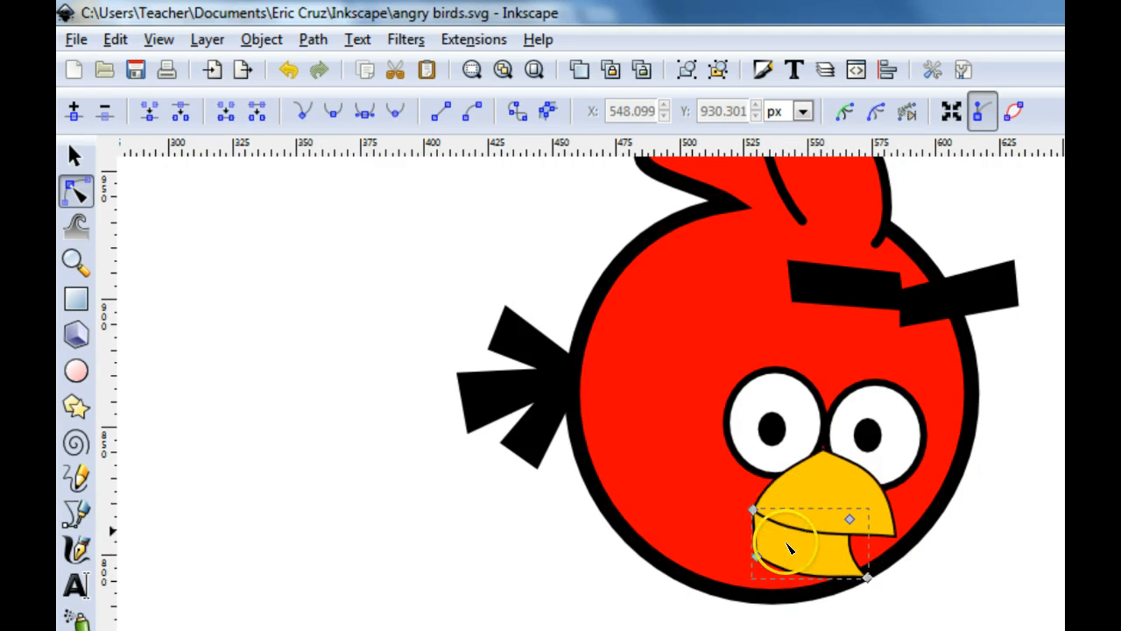
- Draw a closed triangular mouth opening about 30 by 23 px over the two beak halves and fill it with a near-black colour
left_click(77, 519)
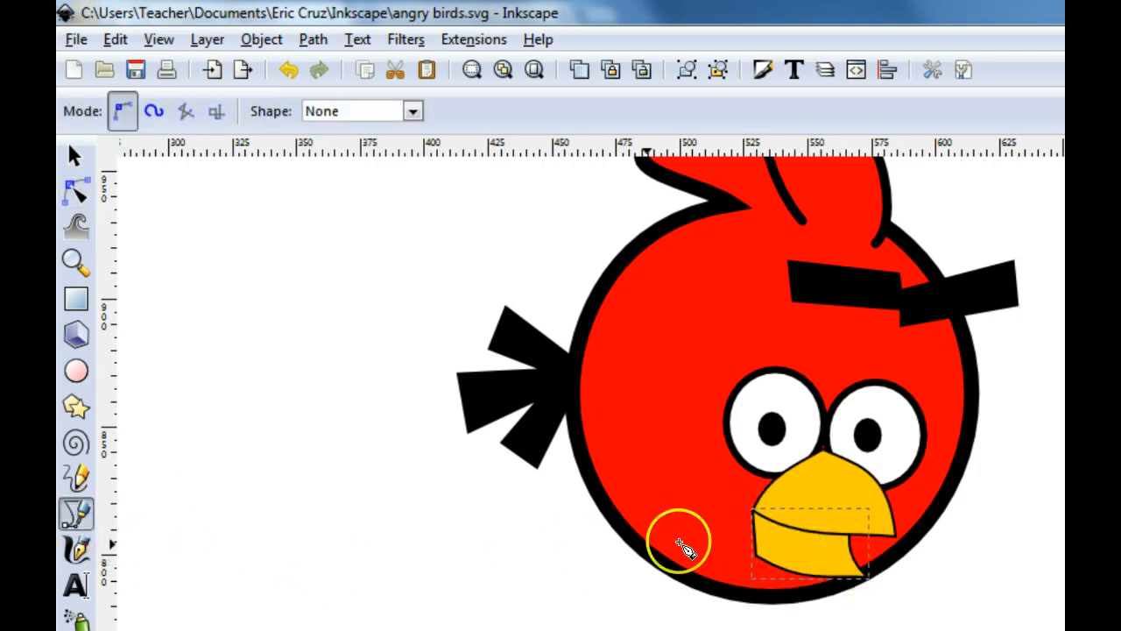
left_click(766, 510)
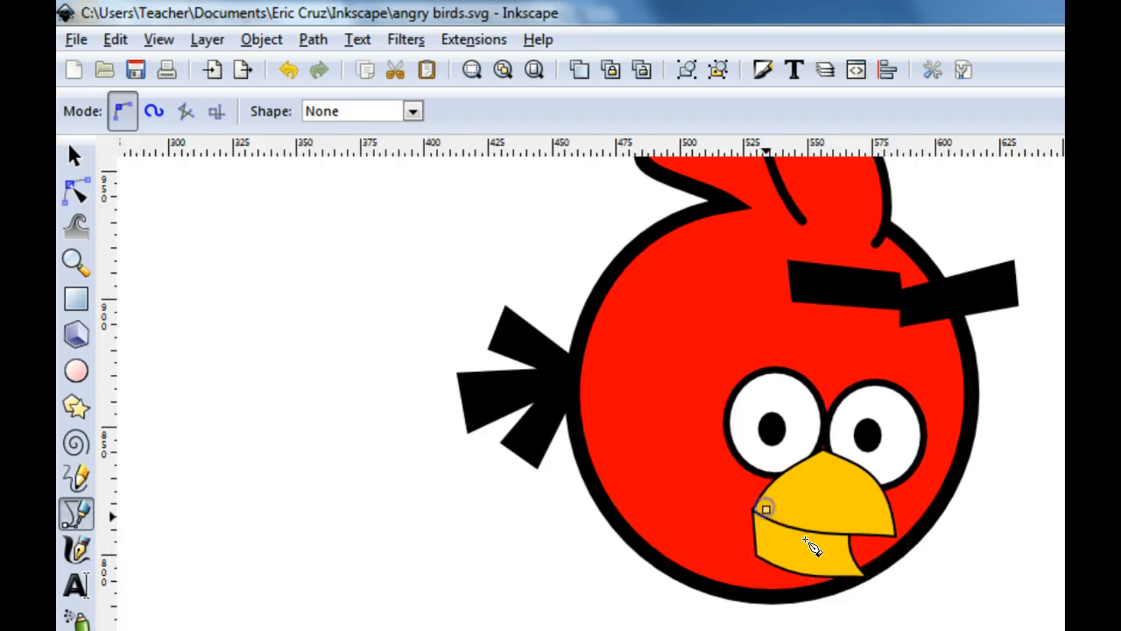
left_click(842, 517)
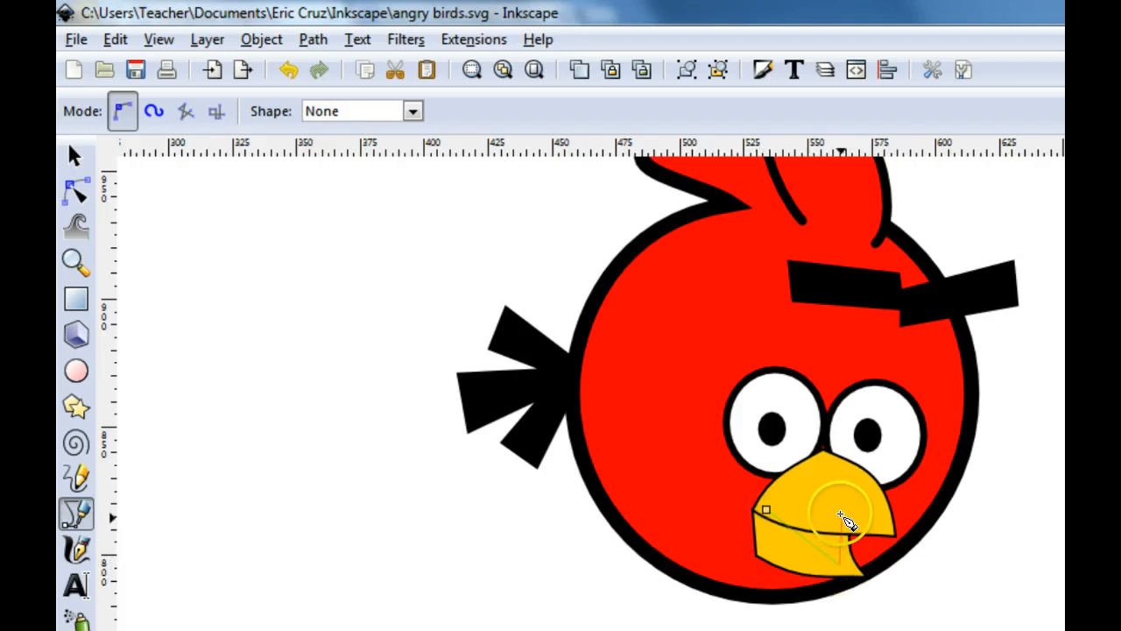
left_click(767, 511)
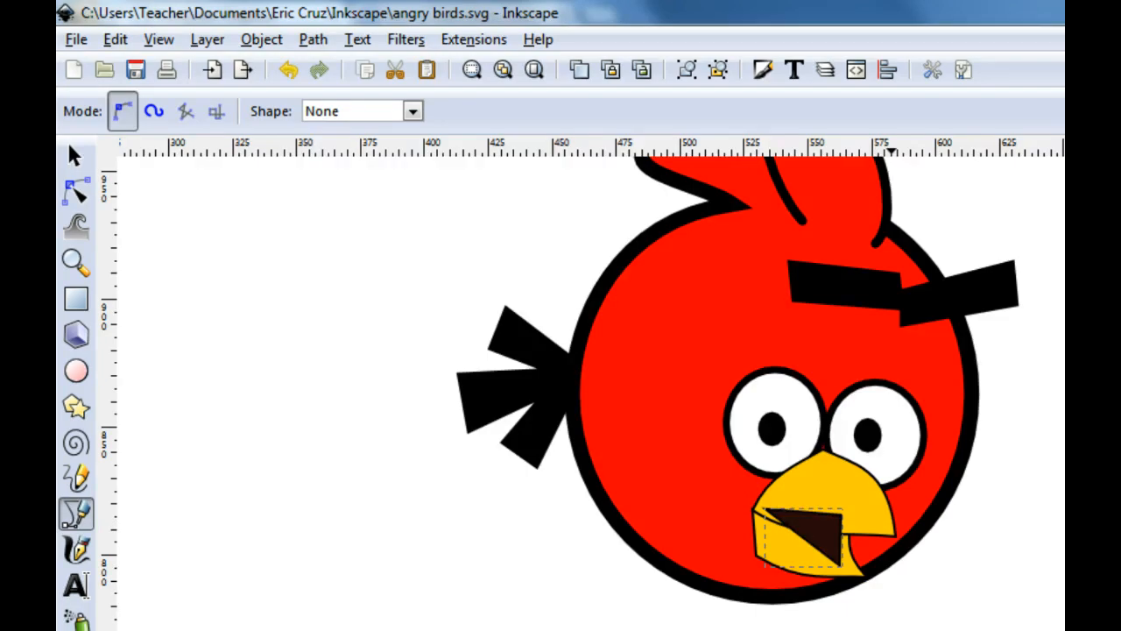
- Bend the mouth opening's lower-left and right edges into curves and lower it behind the upper beak
left_click(76, 191)
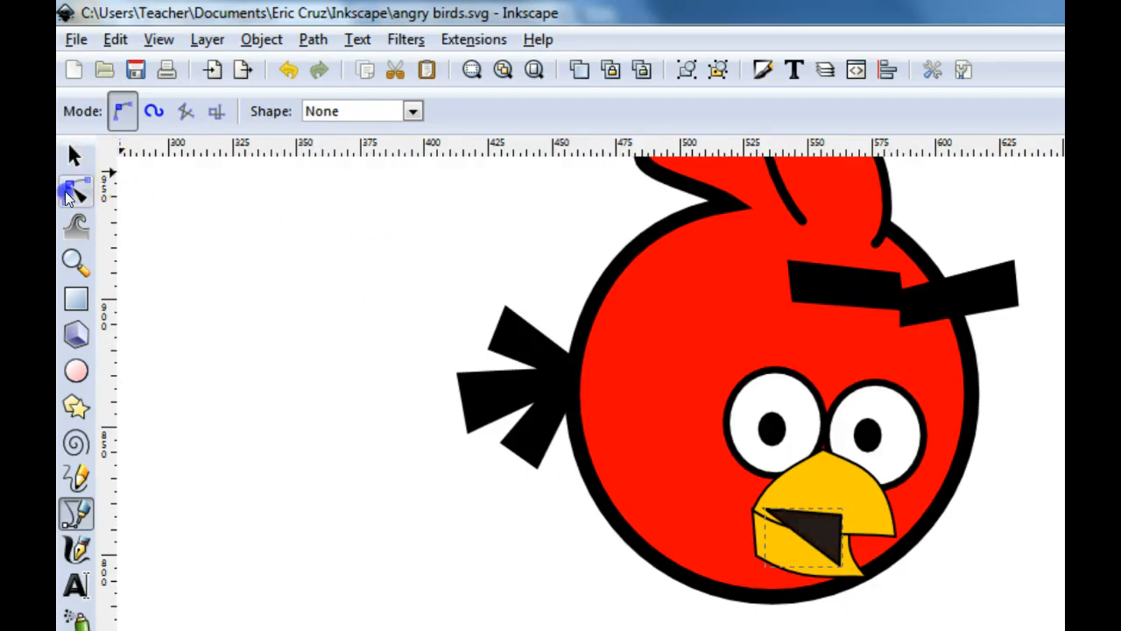
left_click_drag(802, 557, 807, 562)
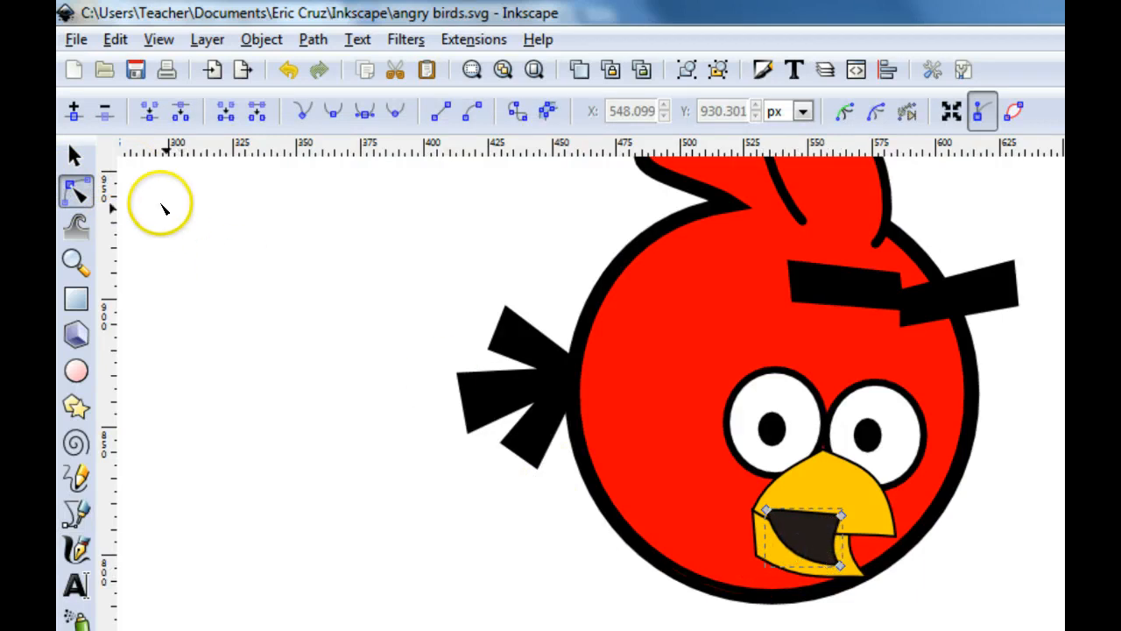
left_click(73, 155)
left_click(837, 519)
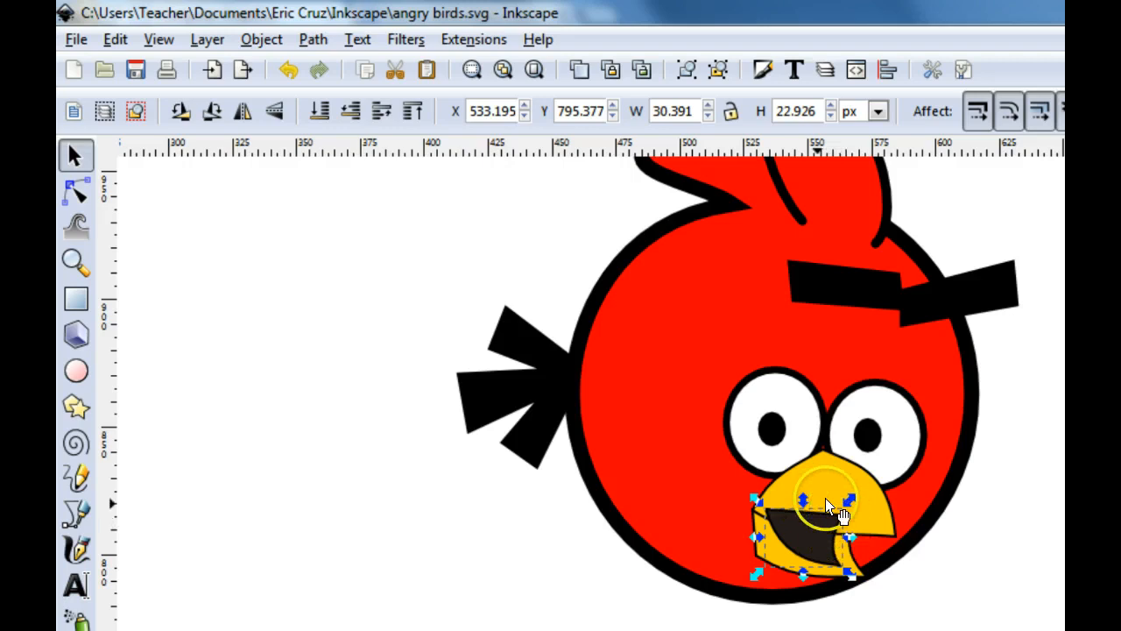
left_click(349, 112)
left_click(488, 627)
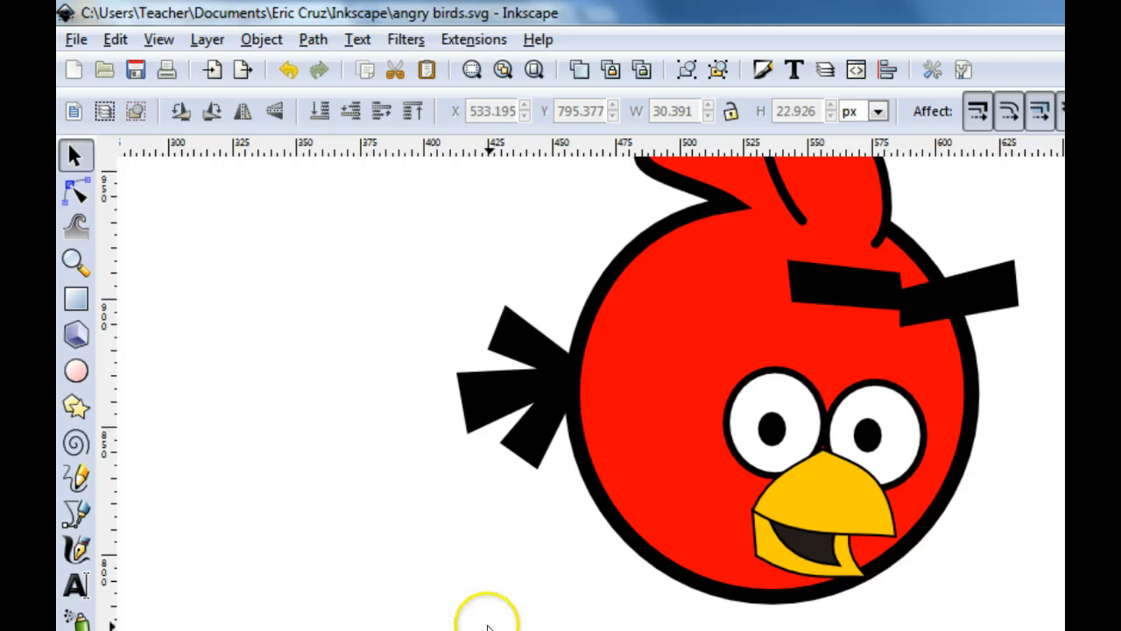
- Draw a closed triangular belly outline, about 109 px wide and 32 px high, across the lower body with its apex at the left eye
left_click_drag(475, 614, 900, 623)
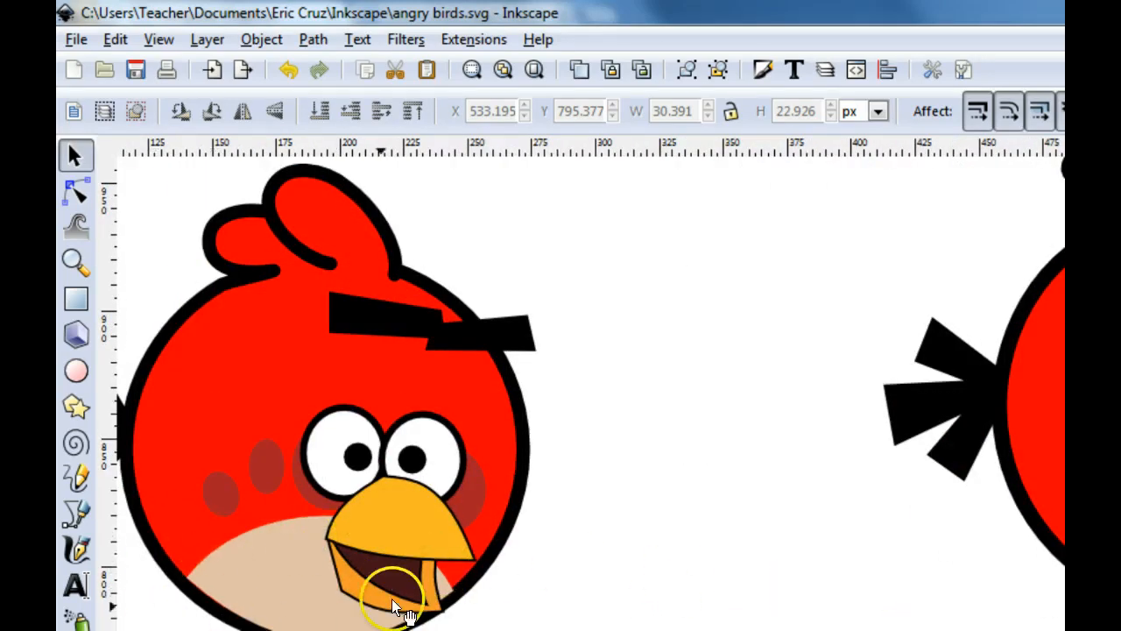
left_click_drag(863, 604, 420, 618)
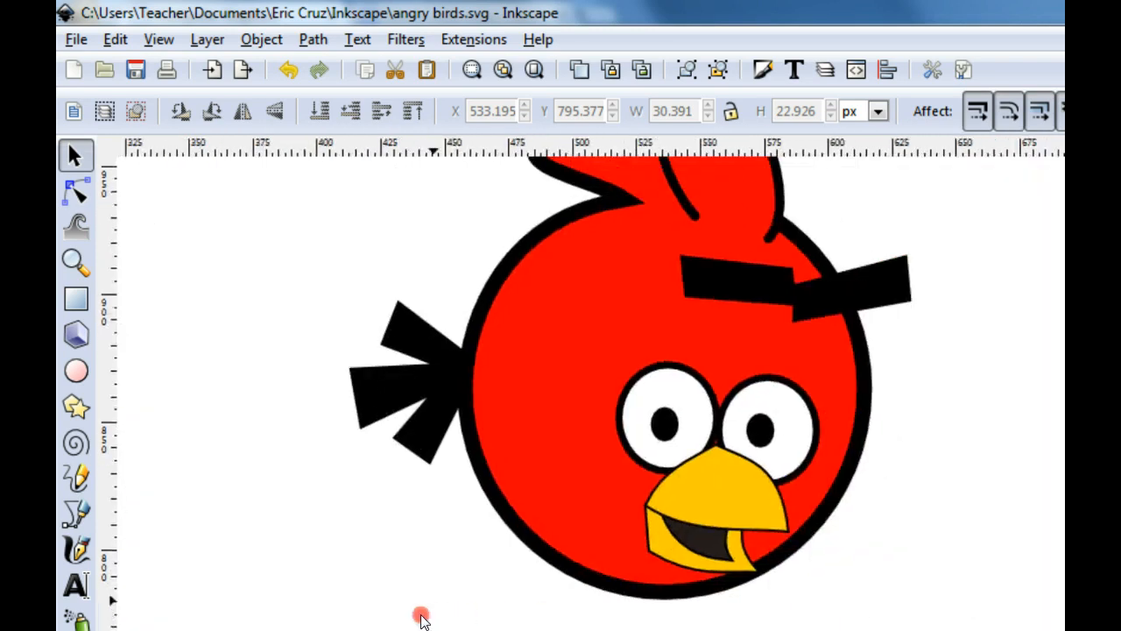
left_click(78, 515)
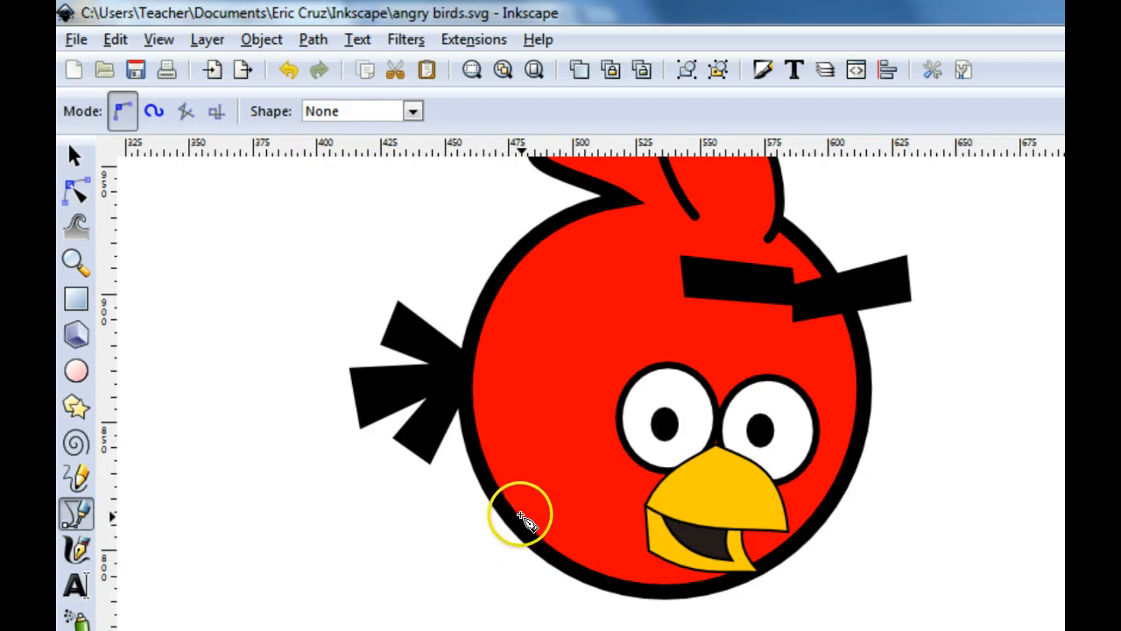
left_click(520, 515)
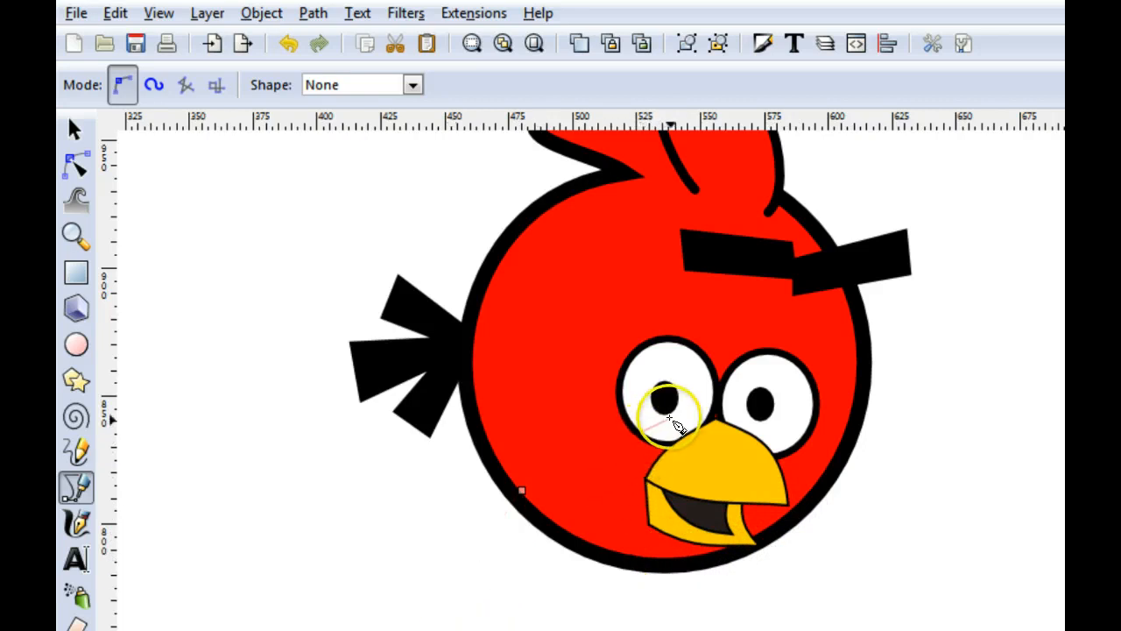
left_click(669, 422)
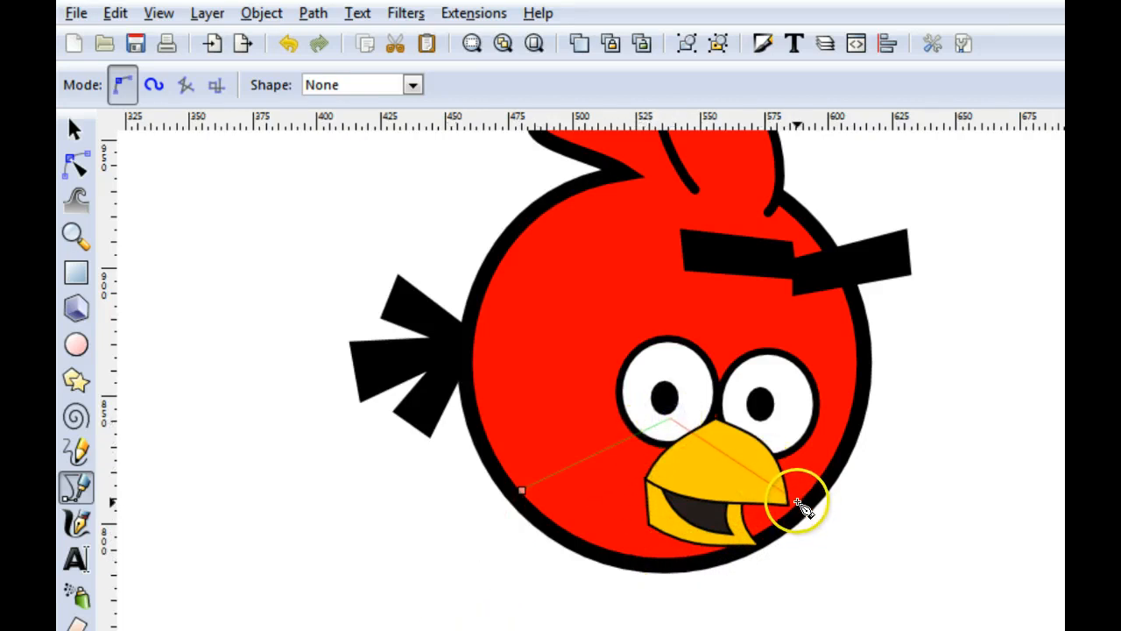
left_click(799, 499)
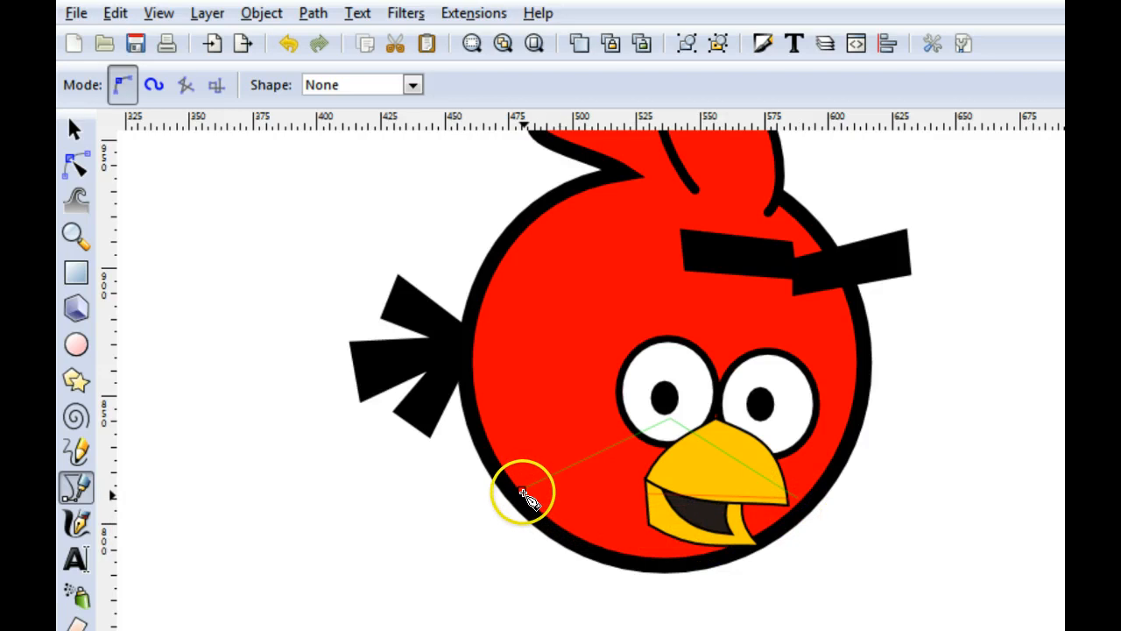
left_click(522, 491)
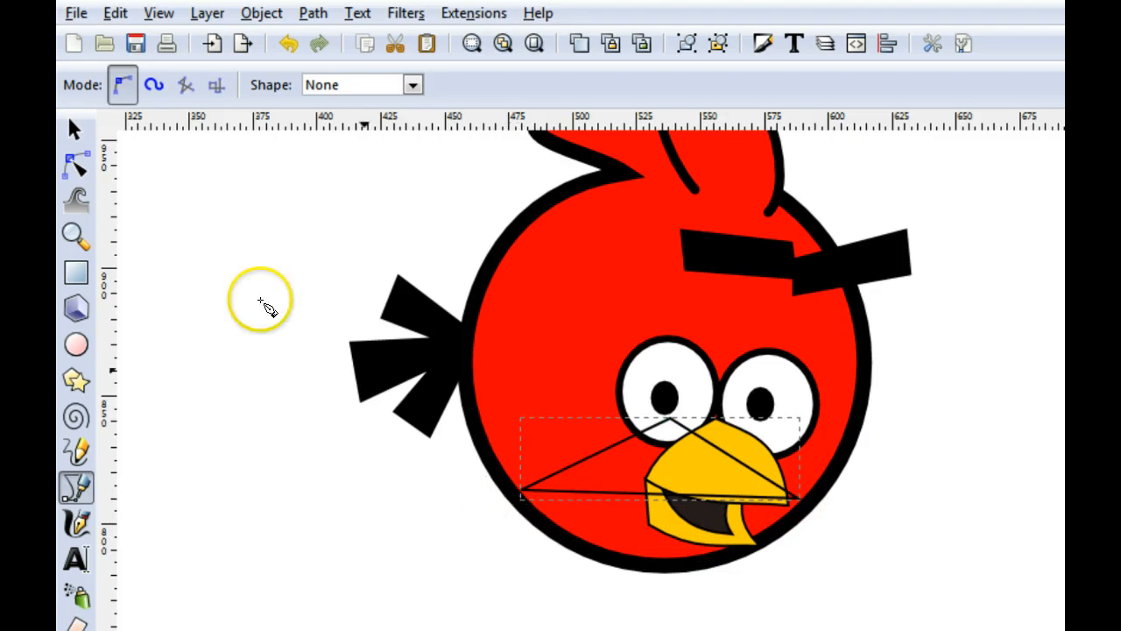
- Move the belly outline's corners onto the body's edge, lower its apex, and bend all three sides into curves following the round body
left_click(77, 169)
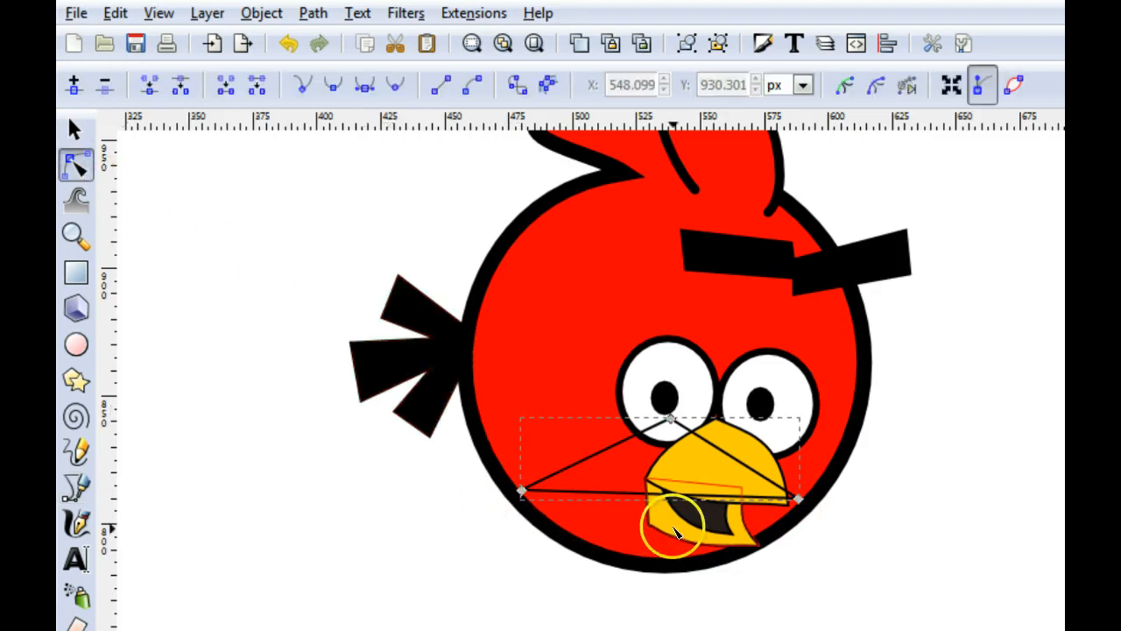
left_click_drag(624, 493, 806, 496)
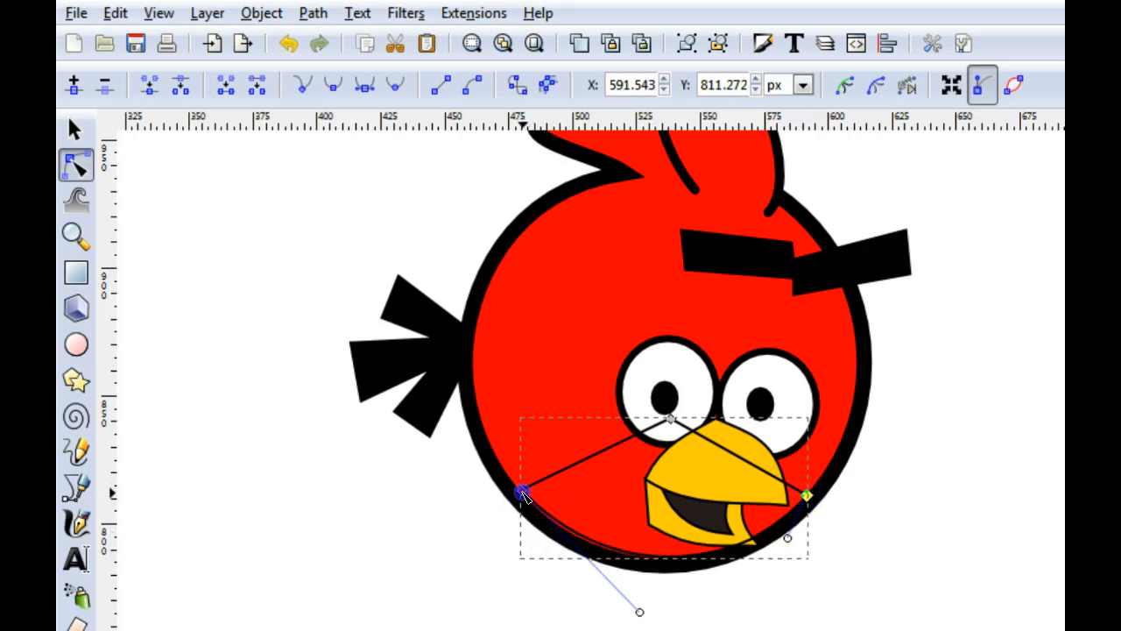
left_click_drag(519, 497, 523, 496)
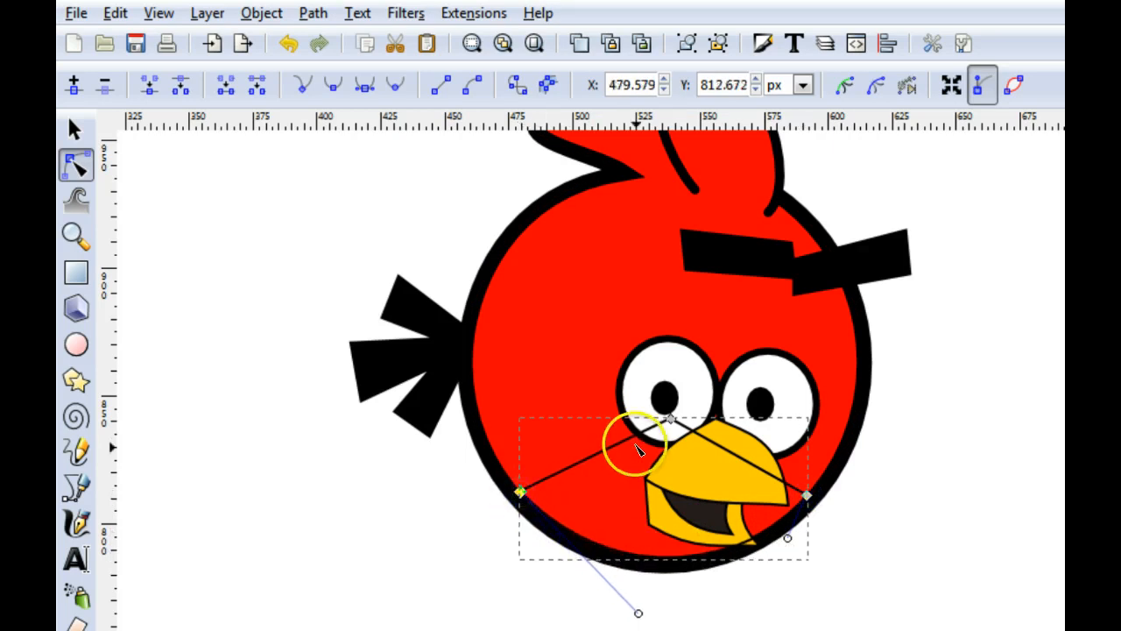
left_click_drag(671, 418, 677, 432)
left_click_drag(590, 467, 587, 446)
left_click_drag(753, 473, 765, 464)
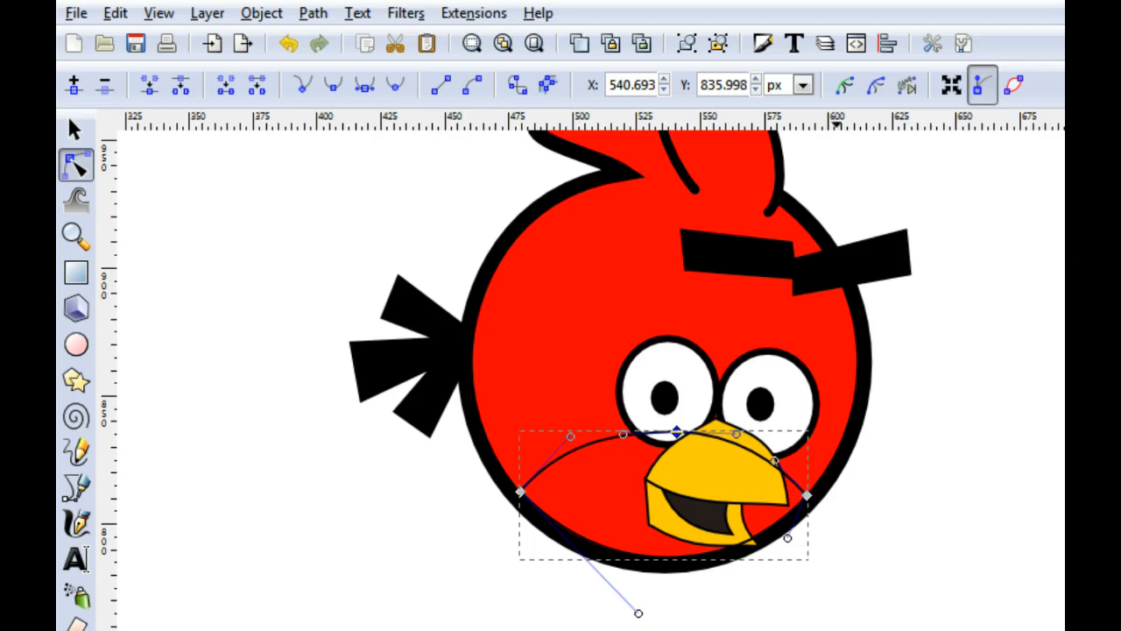
- Fill the belly patch with the pinkish grey #C8B7B7 and remove its outline stroke
scroll(578, 368, "left", 3)
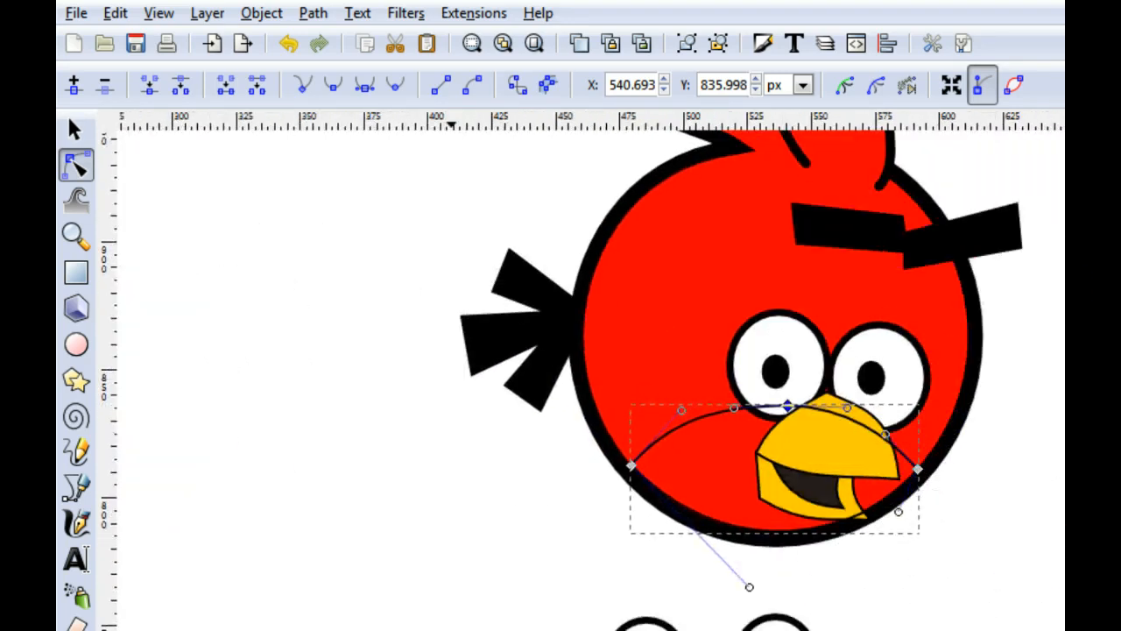
scroll(578, 368, "left", 10)
scroll(578, 368, "right", 10)
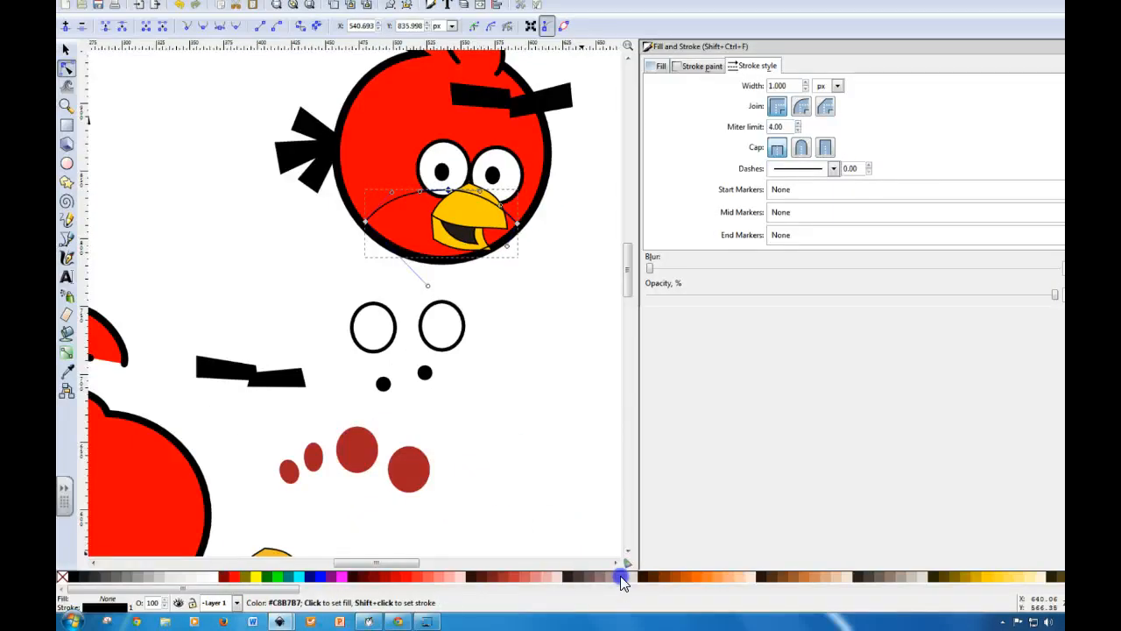
left_click(620, 575)
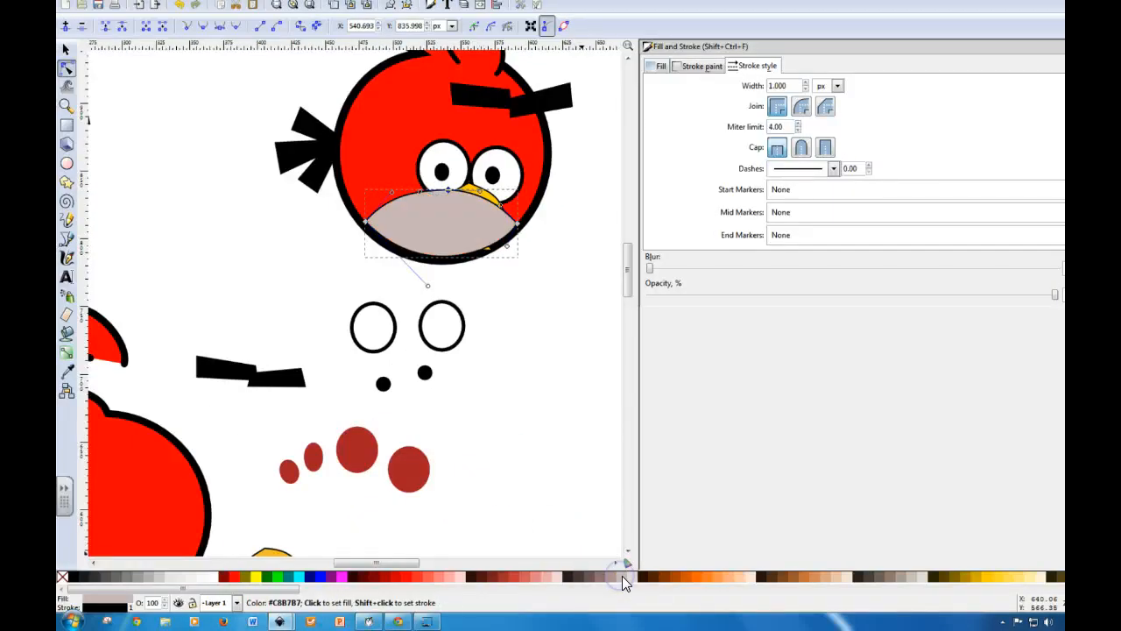
left_click(696, 69)
left_click(658, 84)
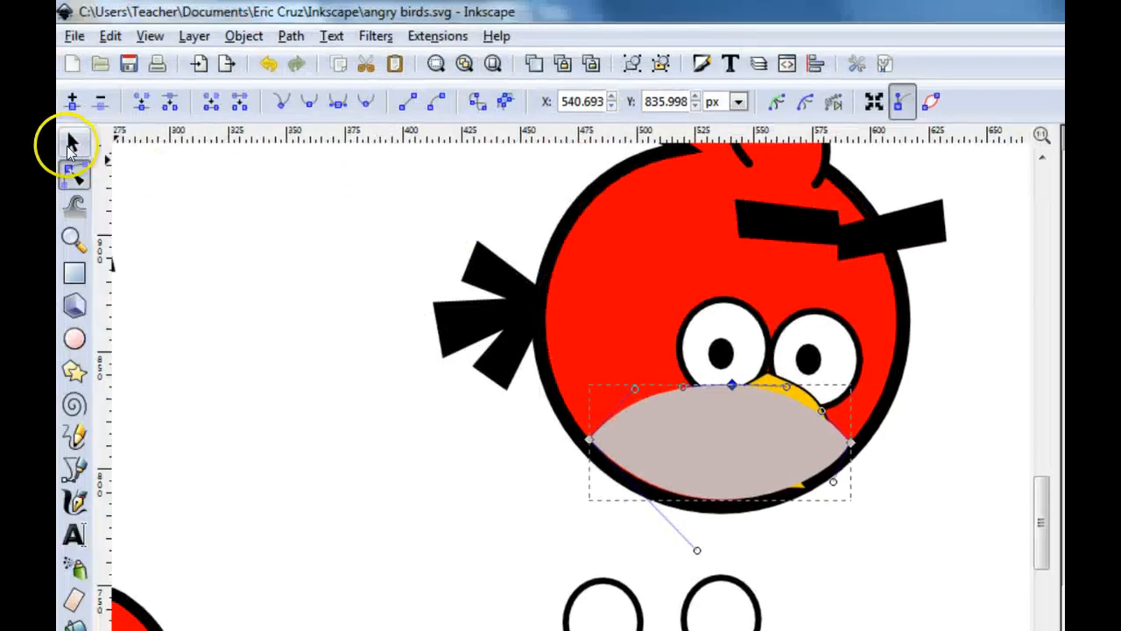
- Lower the belly patch in the stacking order behind the beak, mouth and eyes
left_click(71, 145)
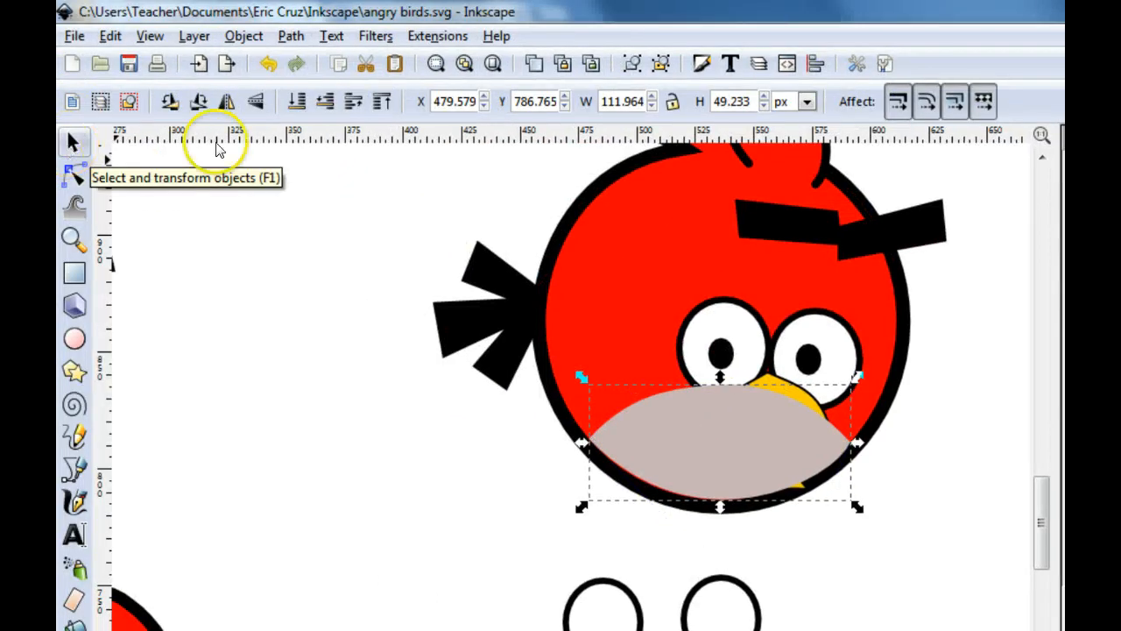
left_click(325, 103)
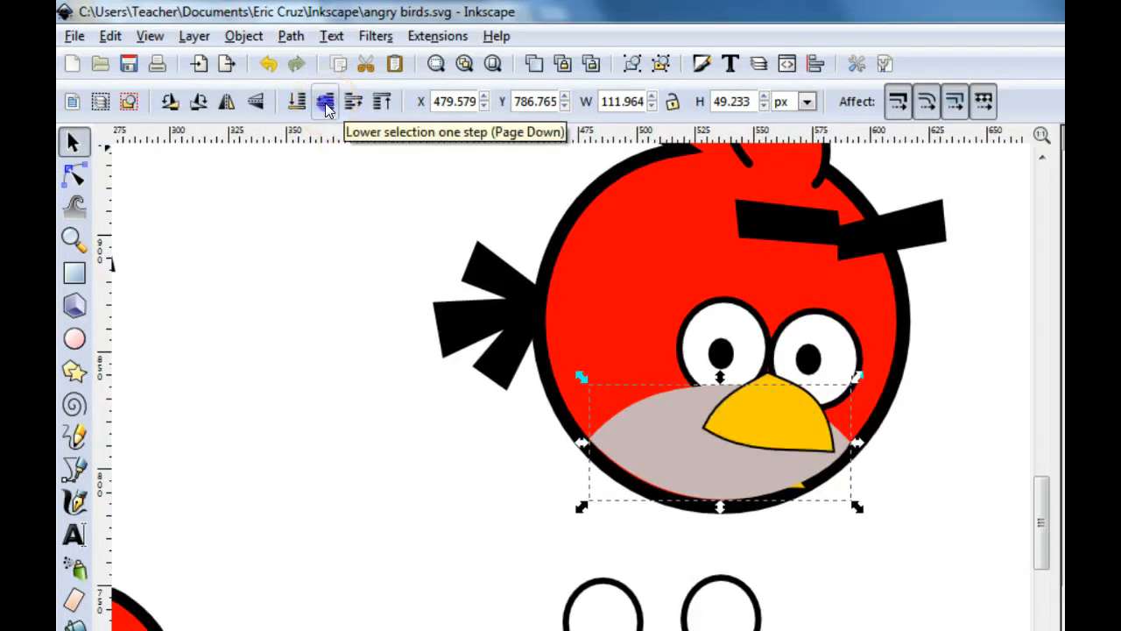
left_click(325, 103)
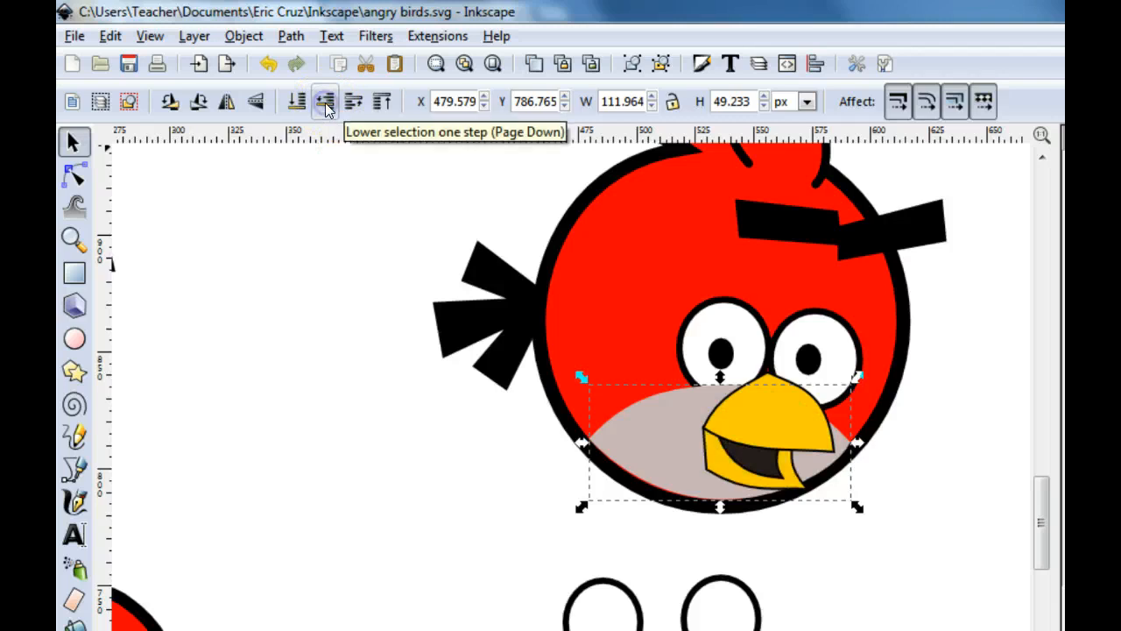
left_click(325, 104)
left_click(325, 103)
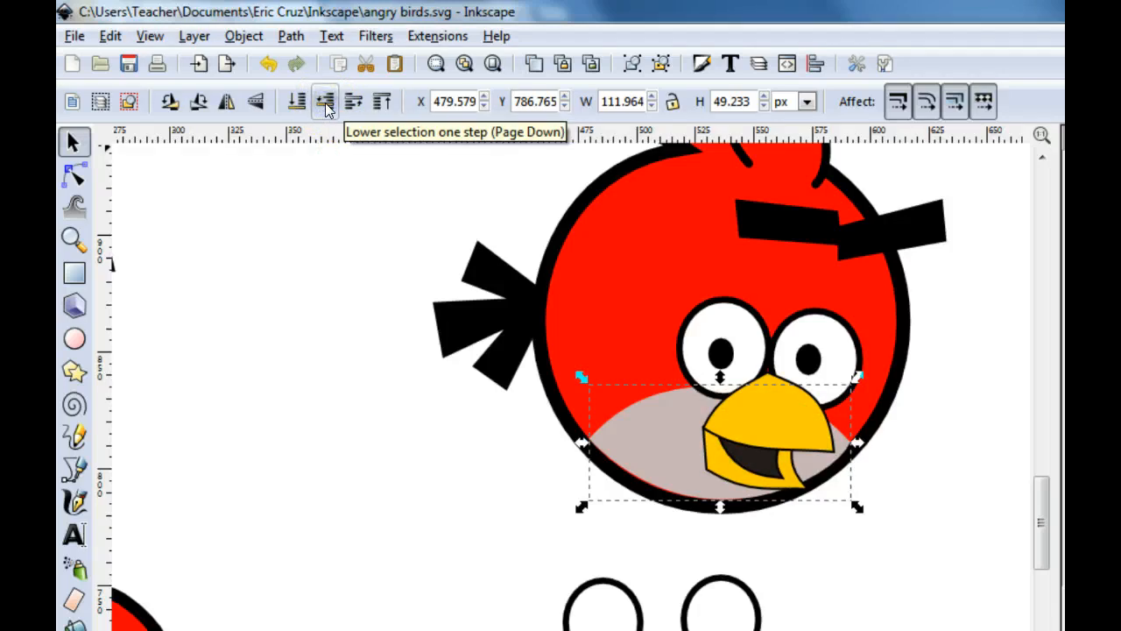
left_click(850, 580)
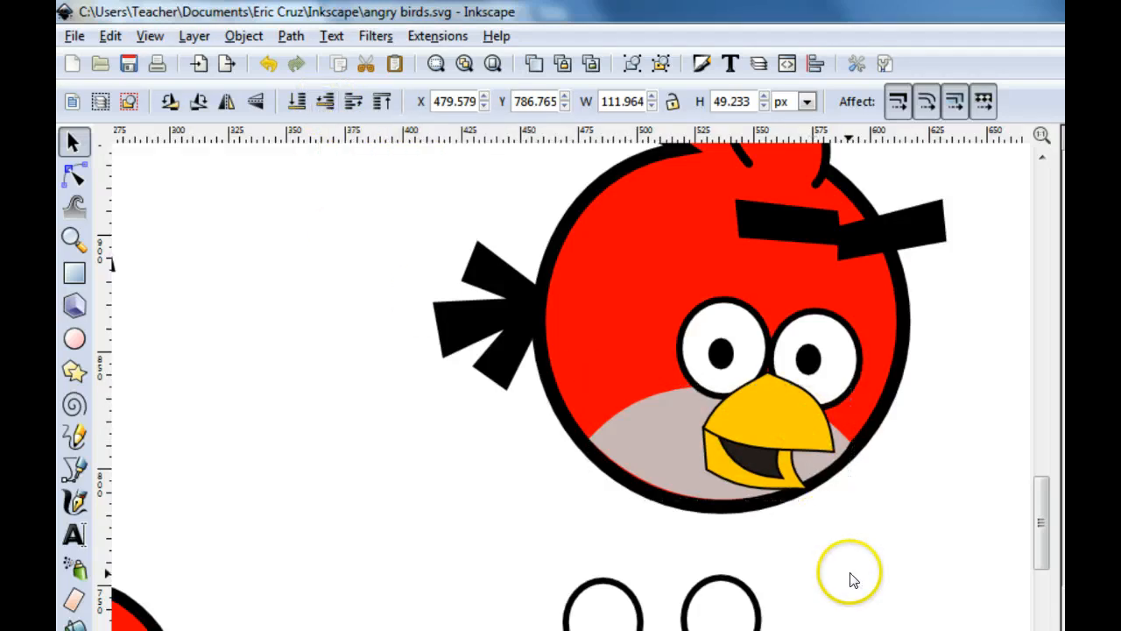
- Draw a dark red oval cheek spot, about 16 by 22 px, to the left of the left eye just above the belly patch
left_click_drag(318, 495, 605, 530)
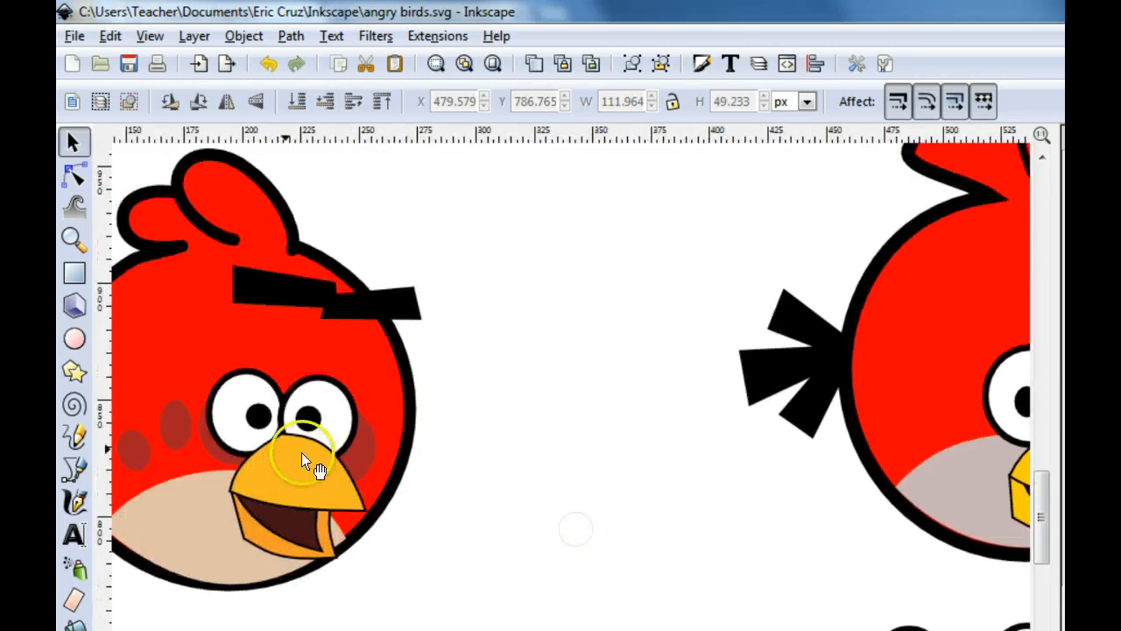
left_click_drag(546, 458, 228, 452)
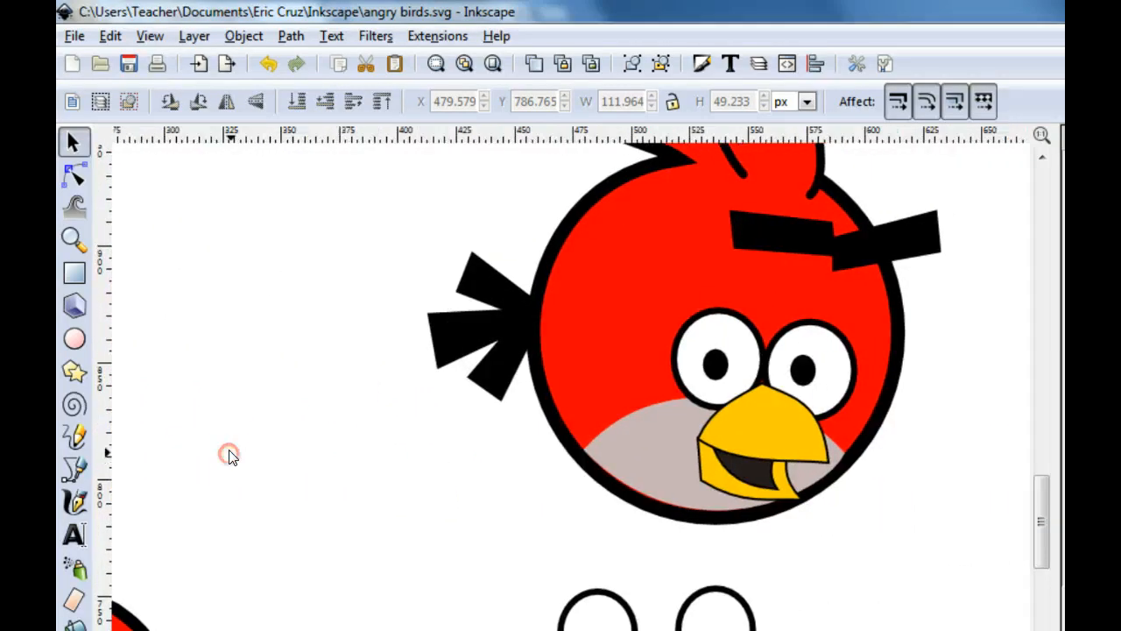
left_click(75, 339)
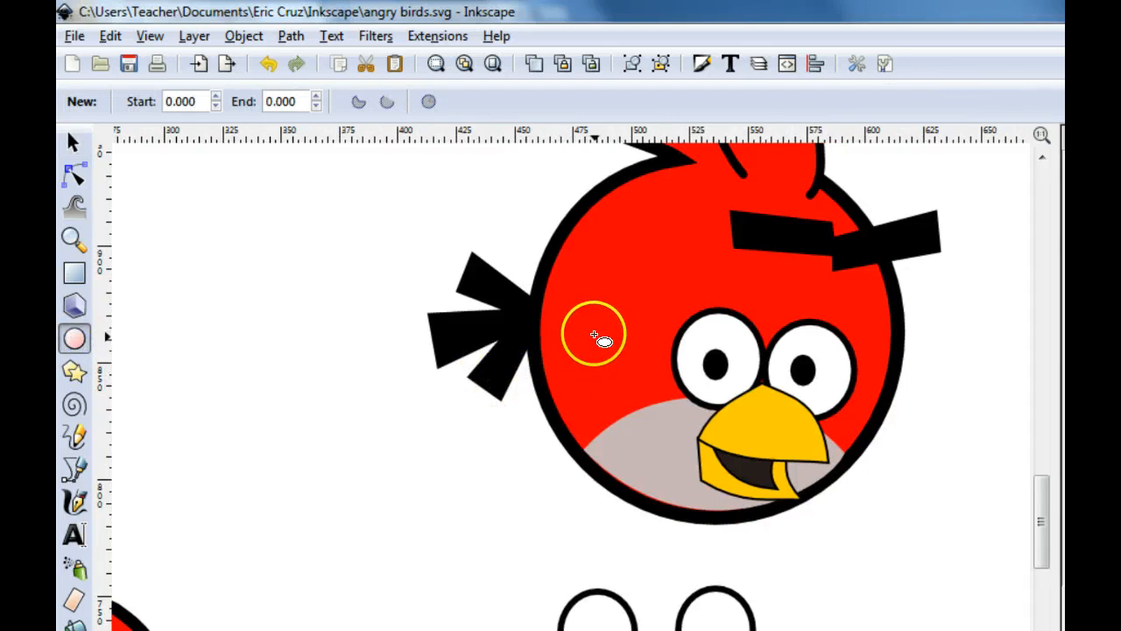
left_click_drag(600, 342, 637, 394)
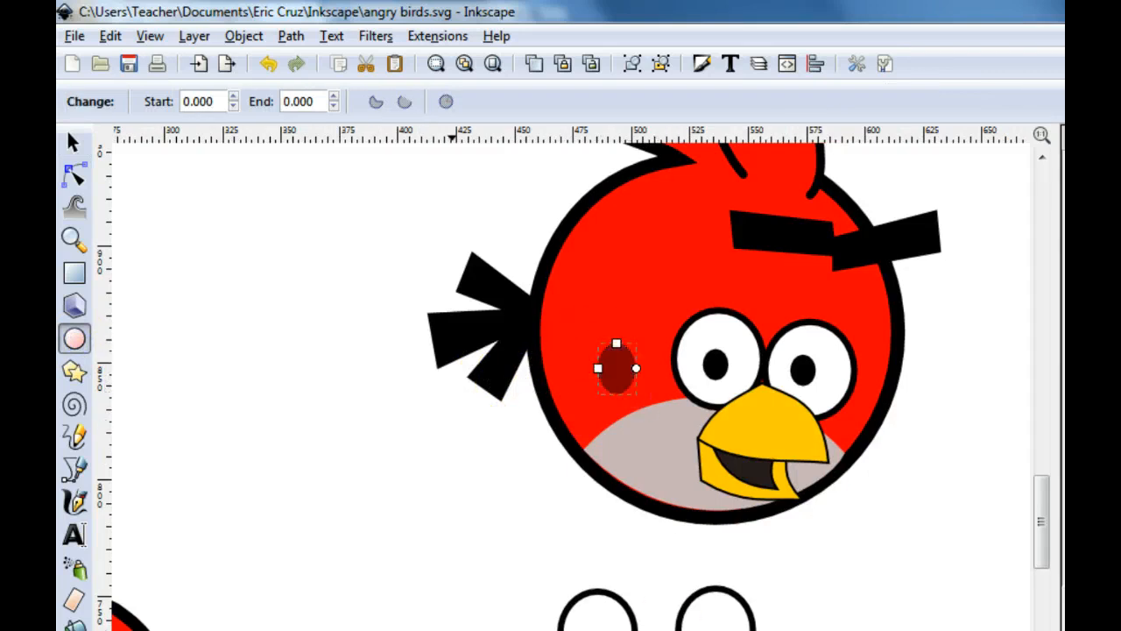
left_click(72, 141)
left_click_drag(625, 382, 611, 387)
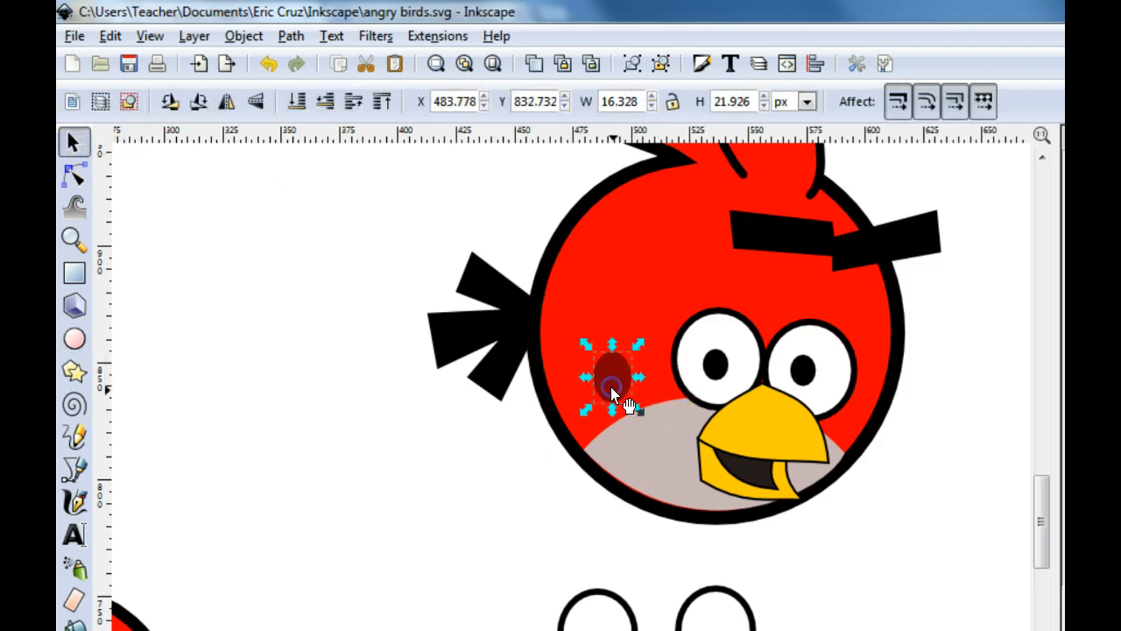
- Duplicate the cheek spot, place the copy closer to the left eye, and shrink the original into a smaller spot beside it
right_click(611, 390)
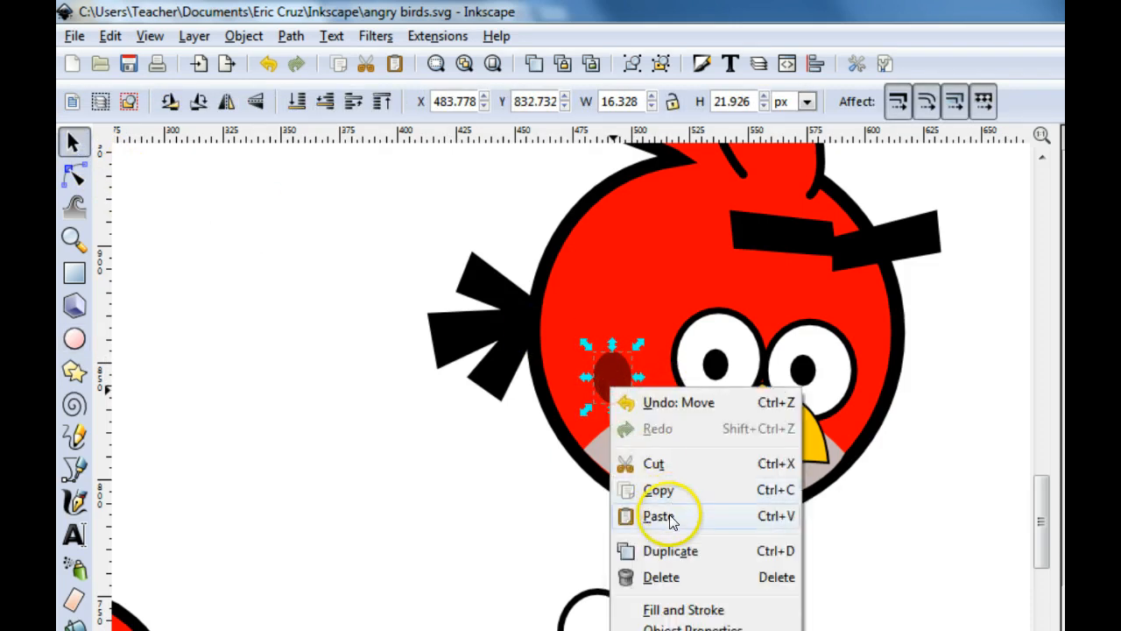
left_click(668, 548)
left_click_drag(624, 392, 672, 375)
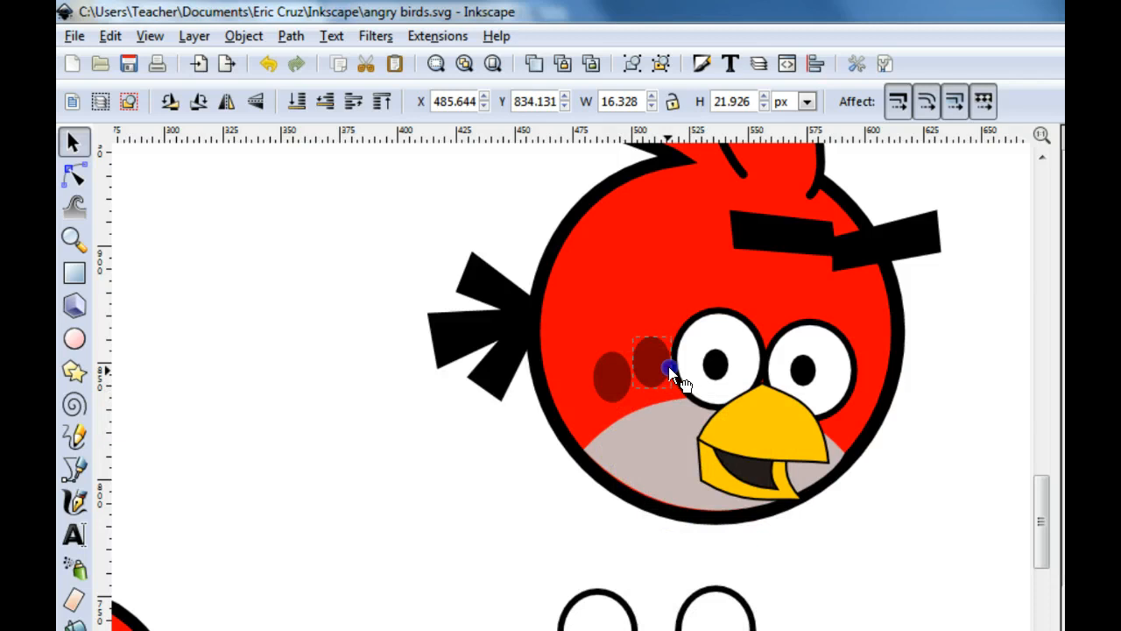
left_click(601, 399)
left_click_drag(636, 414, 632, 368)
- Duplicate the larger cheek spot and place the copy over the left side of the left eye
right_click(634, 382)
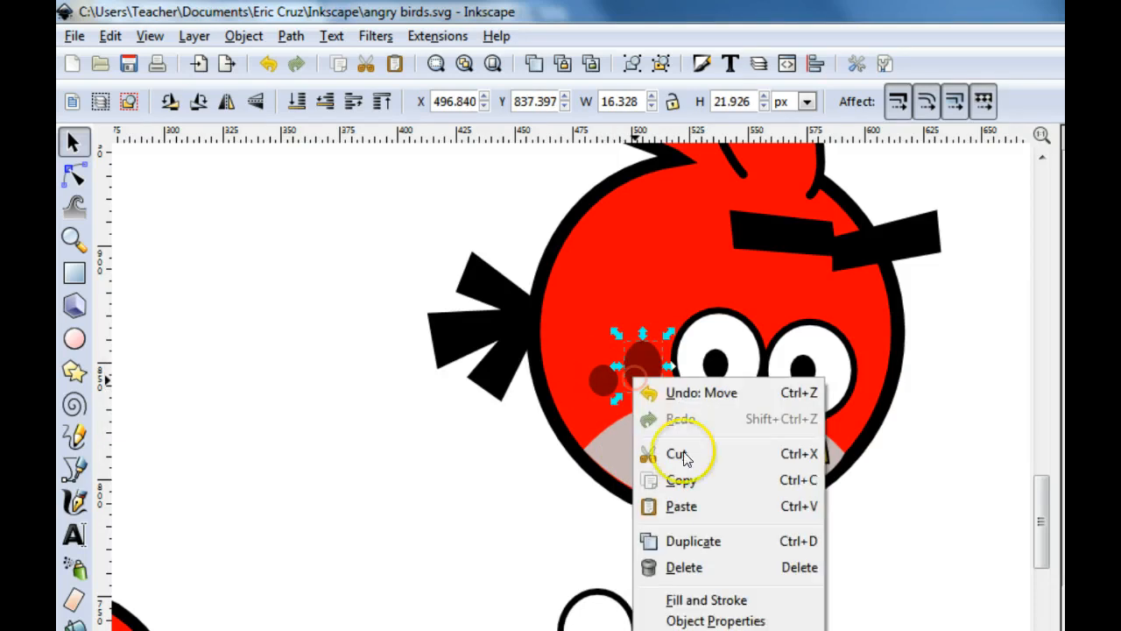
left_click(702, 535)
left_click_drag(649, 372, 698, 367)
scroll(320, 530, "left", 1)
left_click_drag(318, 525, 344, 558)
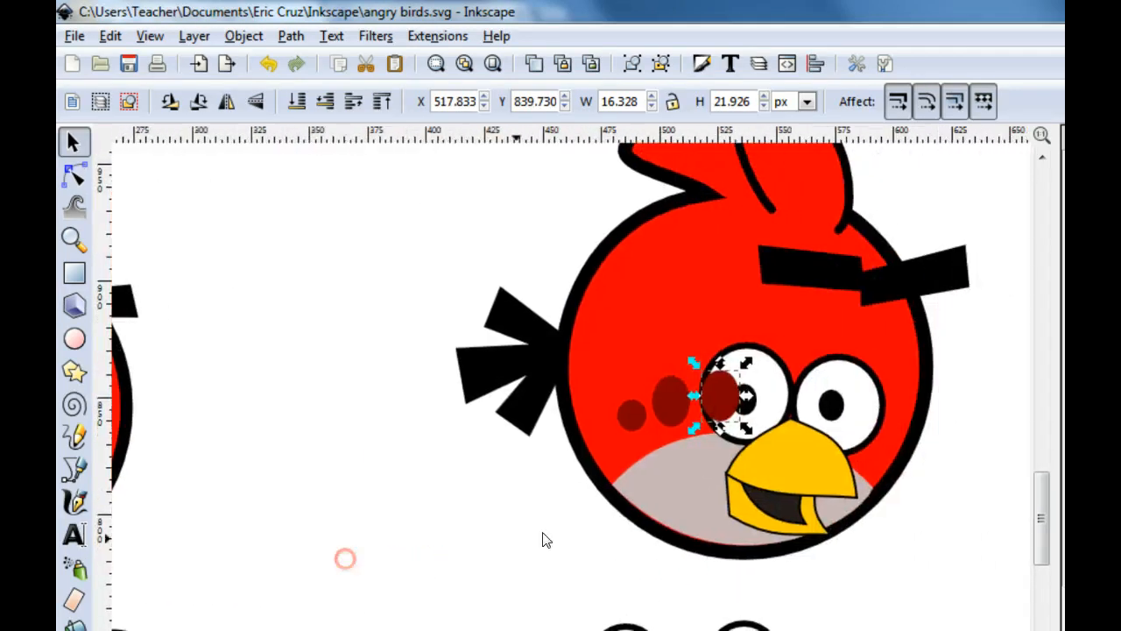
- Enlarge the spot over the left eye to about 34 by 43 px and lower it behind the eye
left_click_drag(695, 424, 678, 446)
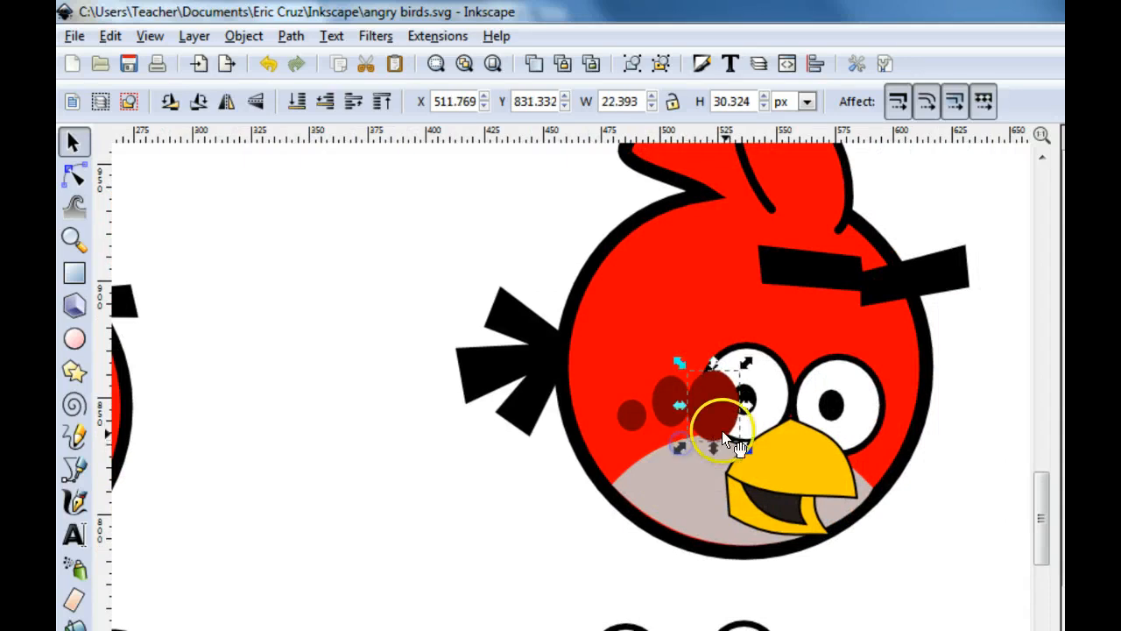
left_click_drag(744, 405, 740, 428)
left_click_drag(733, 376, 731, 346)
left_click_drag(771, 401, 738, 419)
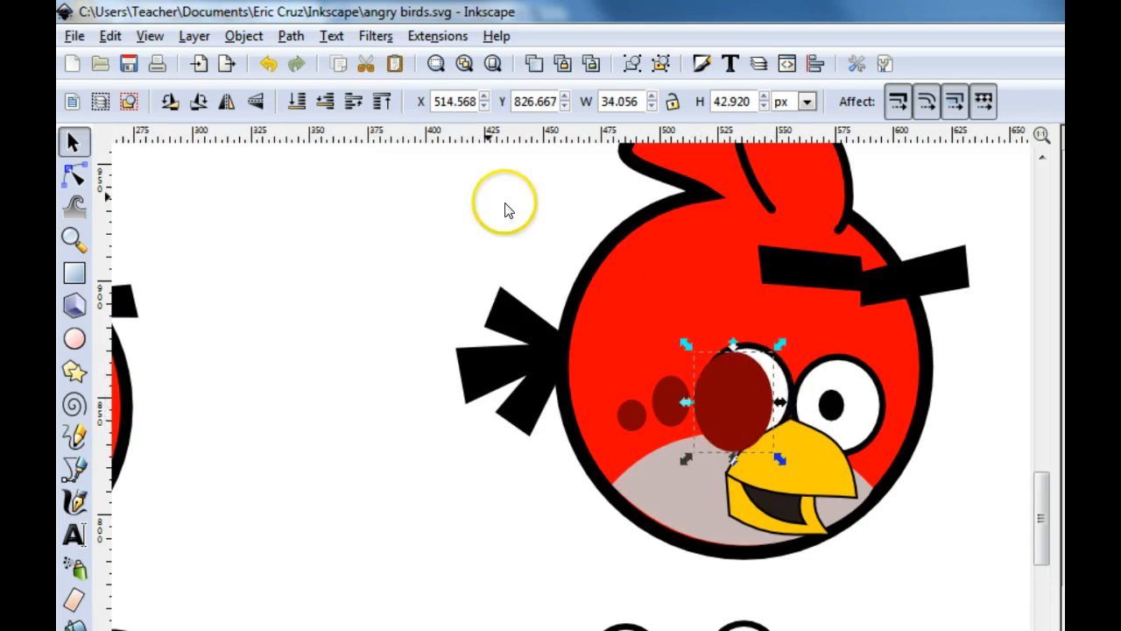
left_click(325, 101)
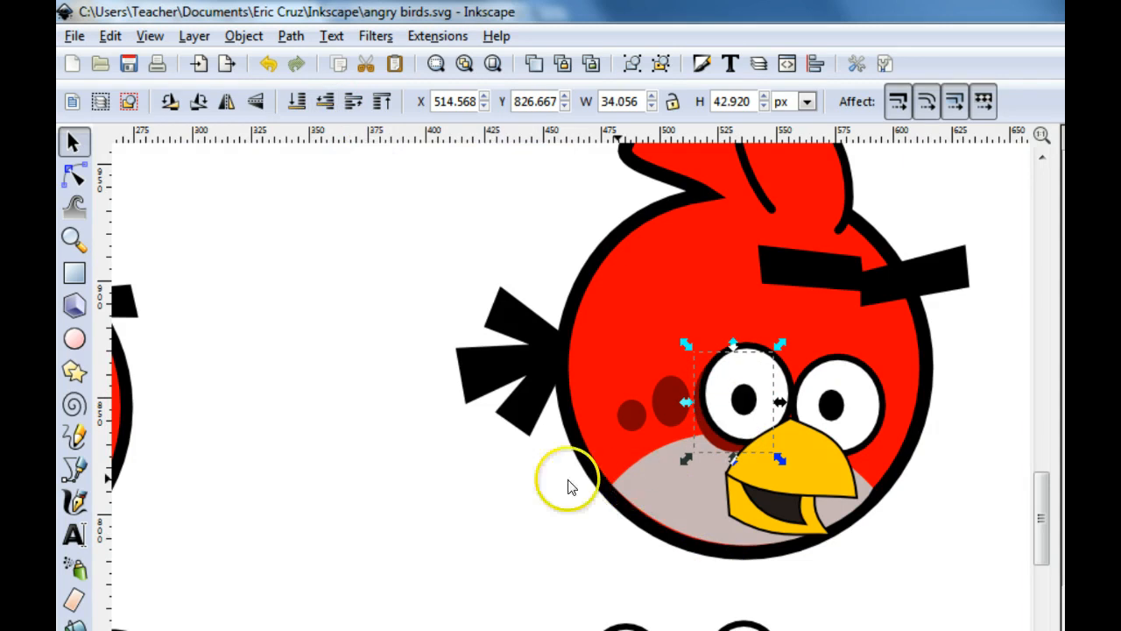
- Duplicate the large spot, place the copy over the lower right of the right eye, and lower it behind the eye and beak
left_click_drag(491, 484, 468, 463)
right_click(698, 424)
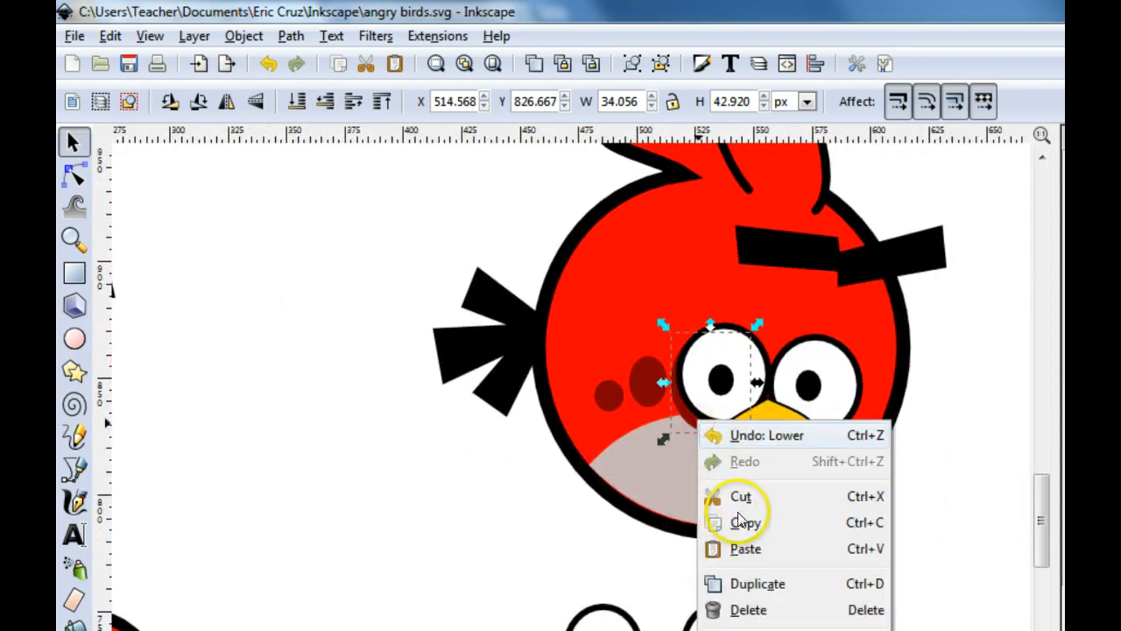
left_click(749, 580)
left_click_drag(730, 429, 841, 439)
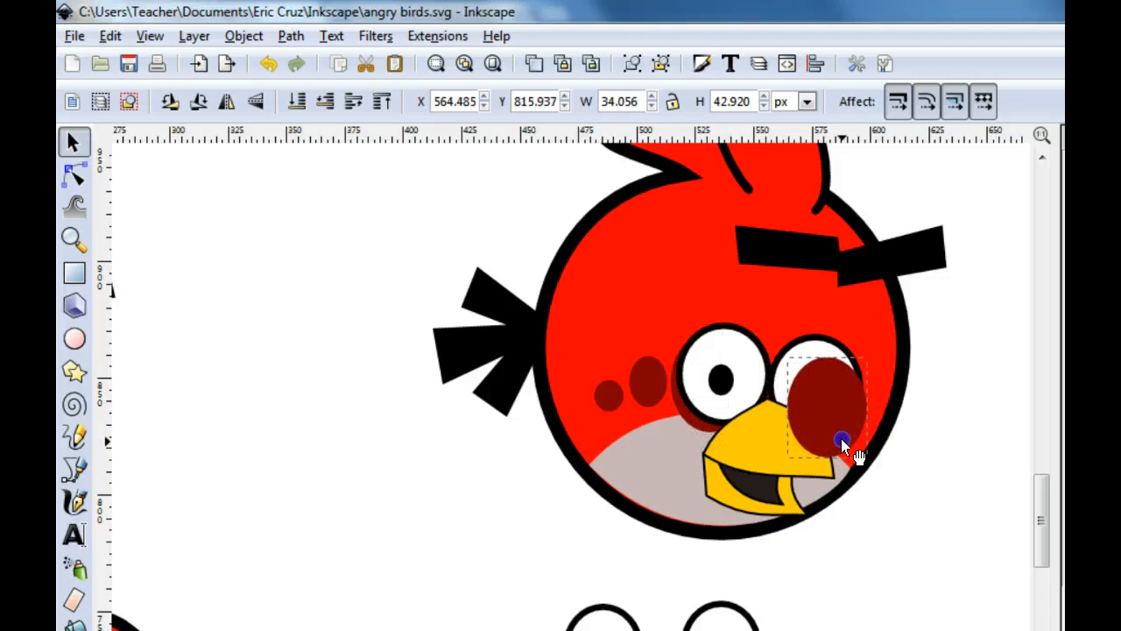
left_click(326, 101)
left_click(326, 102)
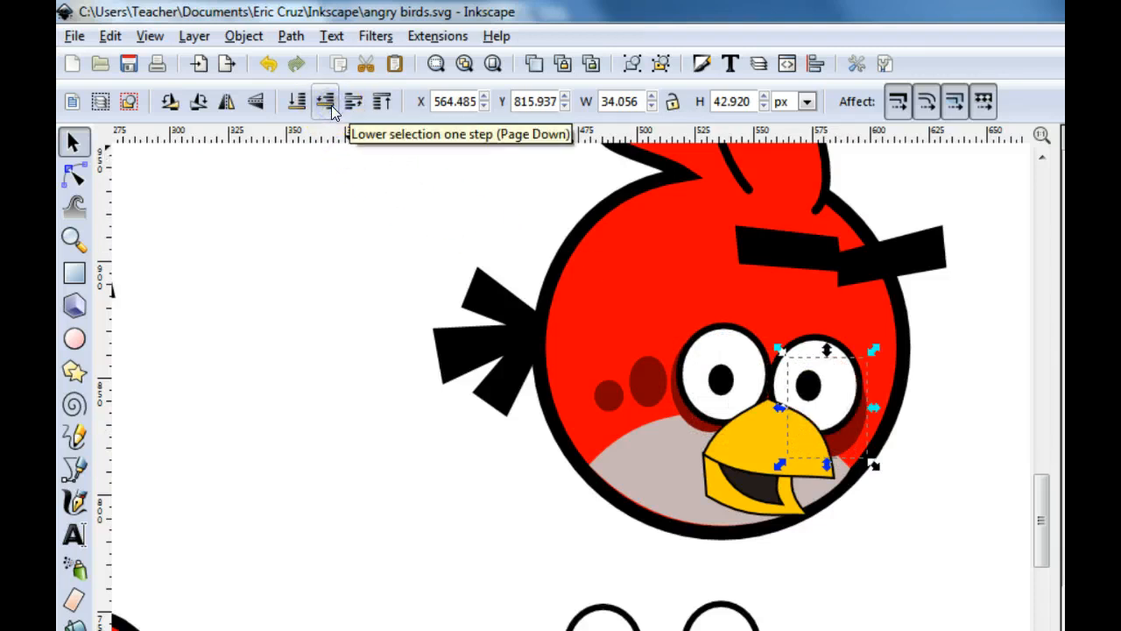
key("Escape")
- Move both pupils inward toward each other and reposition the eyebrow pair slightly to the left on the upper forehead
scroll(736, 604, "up", 4)
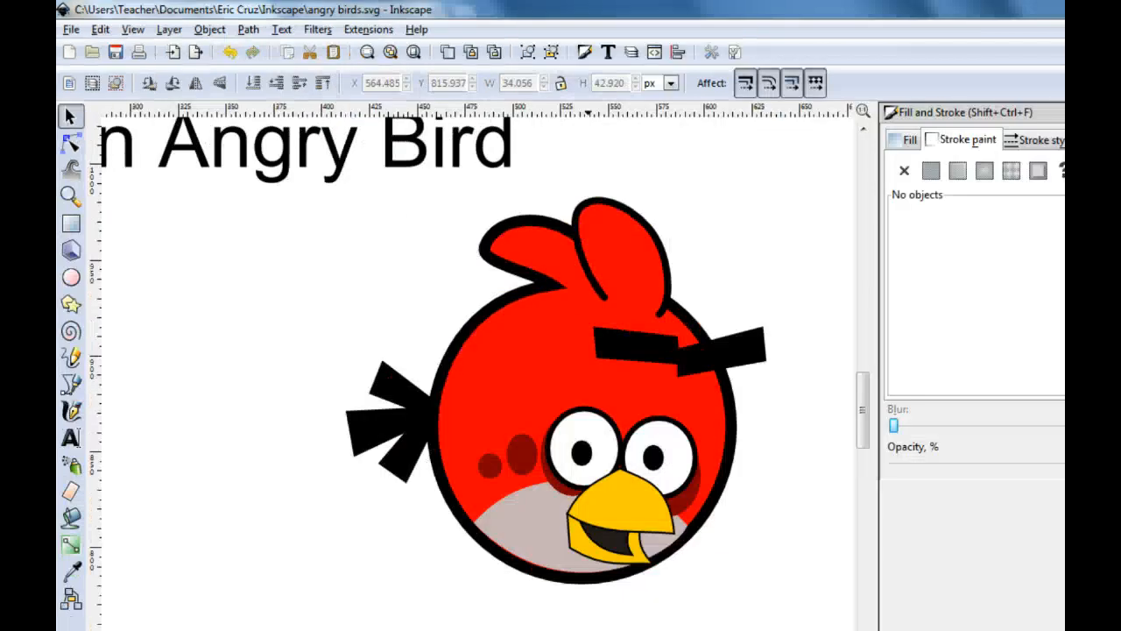
left_click(716, 355)
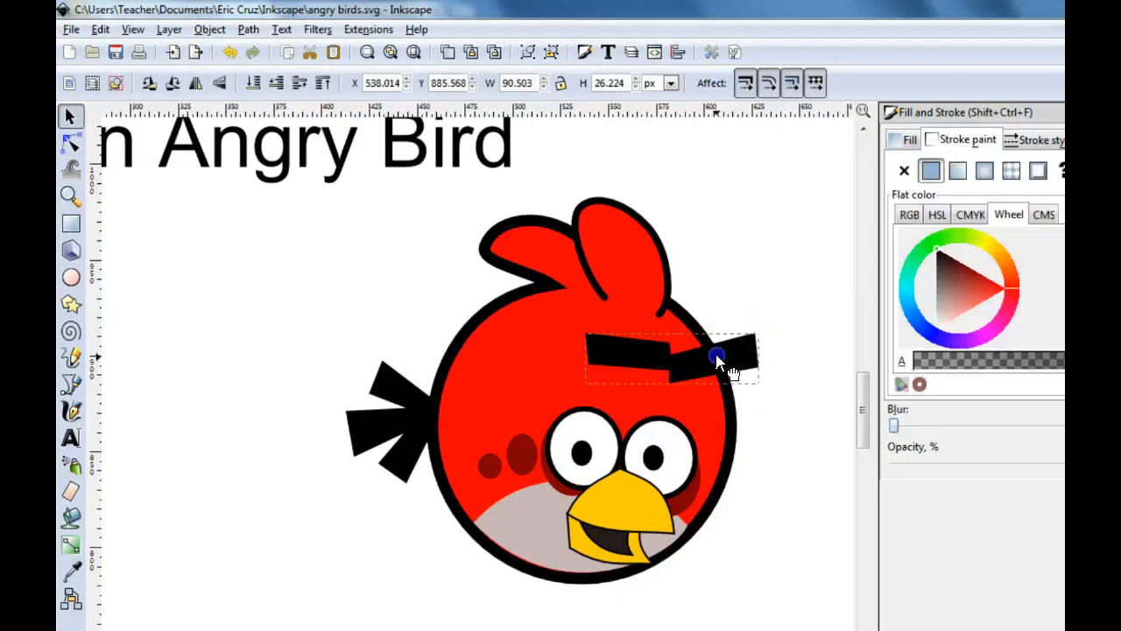
left_click(777, 489)
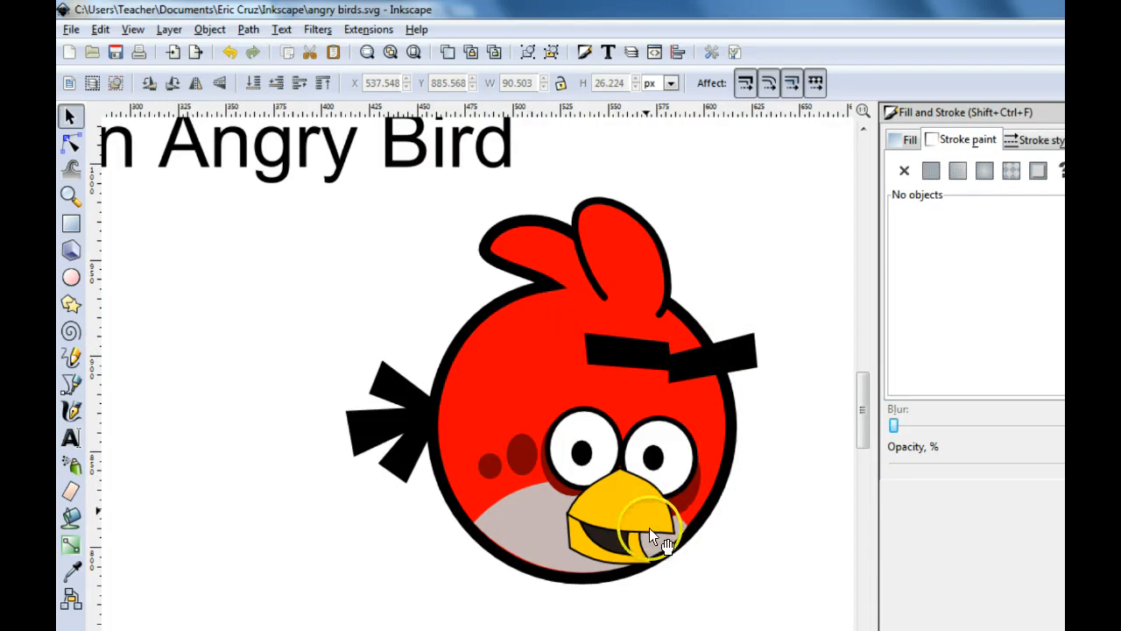
left_click(639, 454)
left_click_drag(632, 454, 618, 455)
left_click_drag(671, 377, 631, 431)
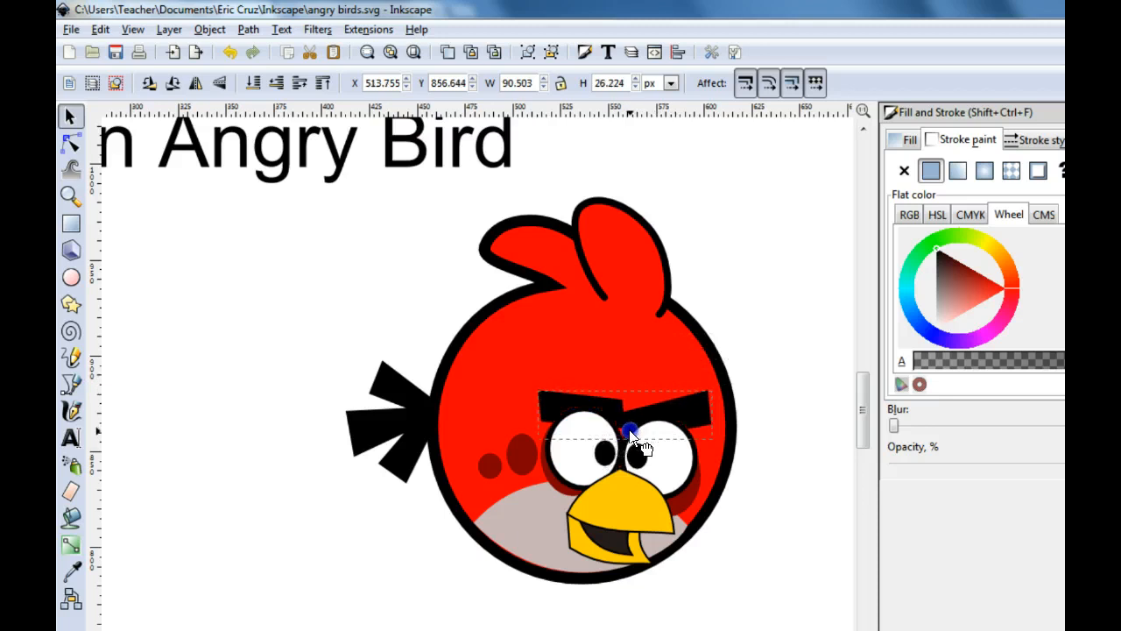
left_click_drag(681, 400, 726, 337)
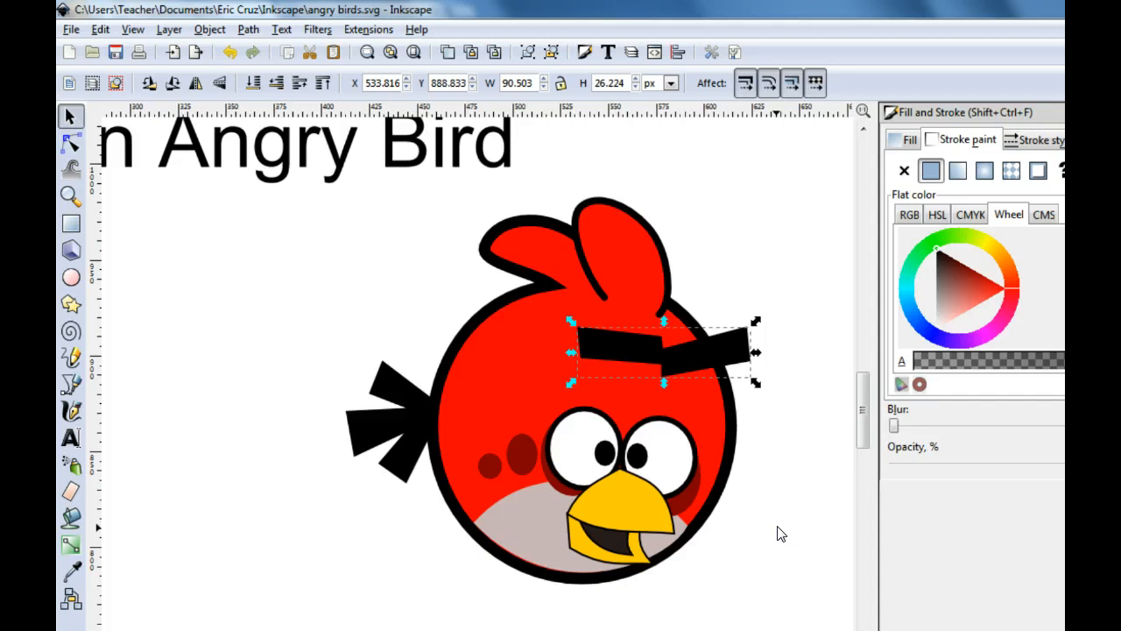
- Save the drawing under the new name "angry birds ec" in the Inkscape folder as Inkscape SVG
left_click_drag(300, 325, 487, 397)
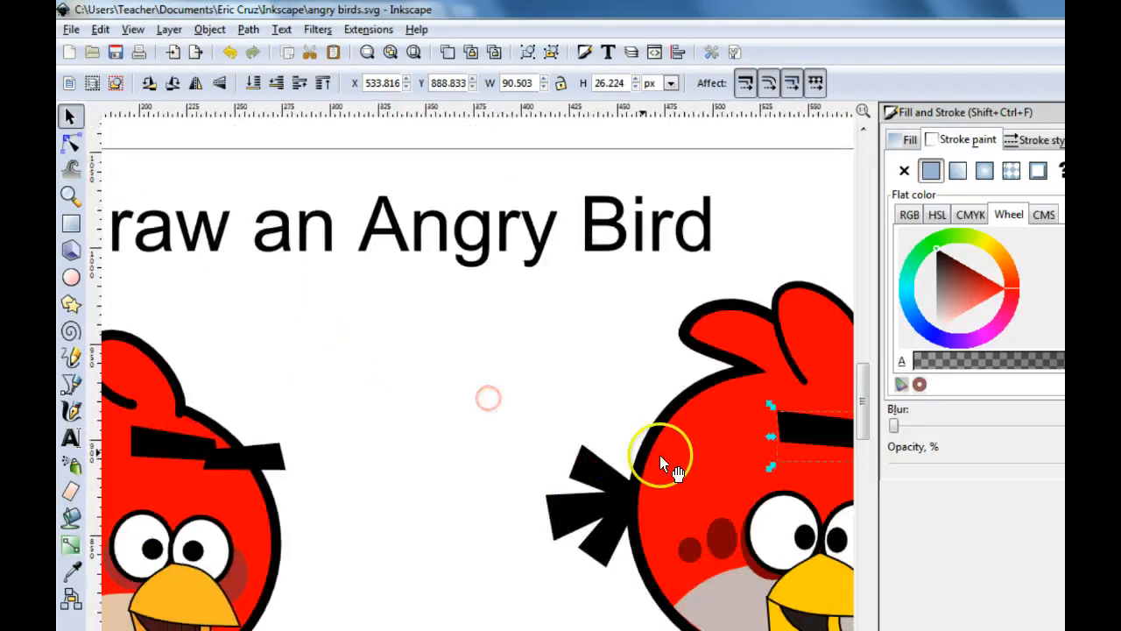
left_click(71, 29)
left_click(113, 137)
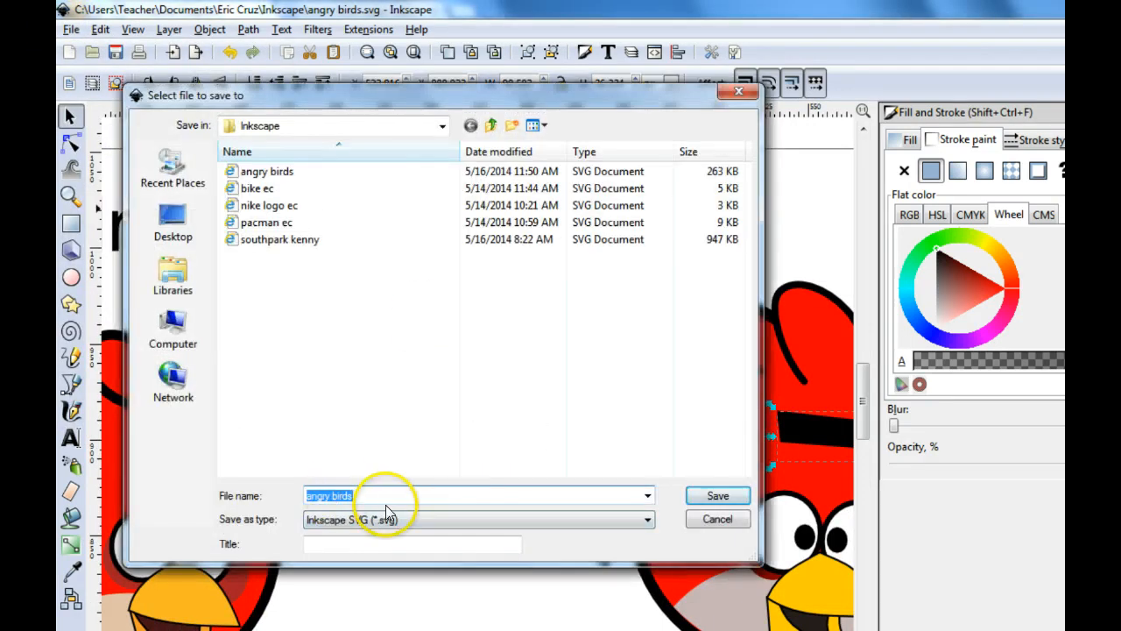
left_click(386, 496)
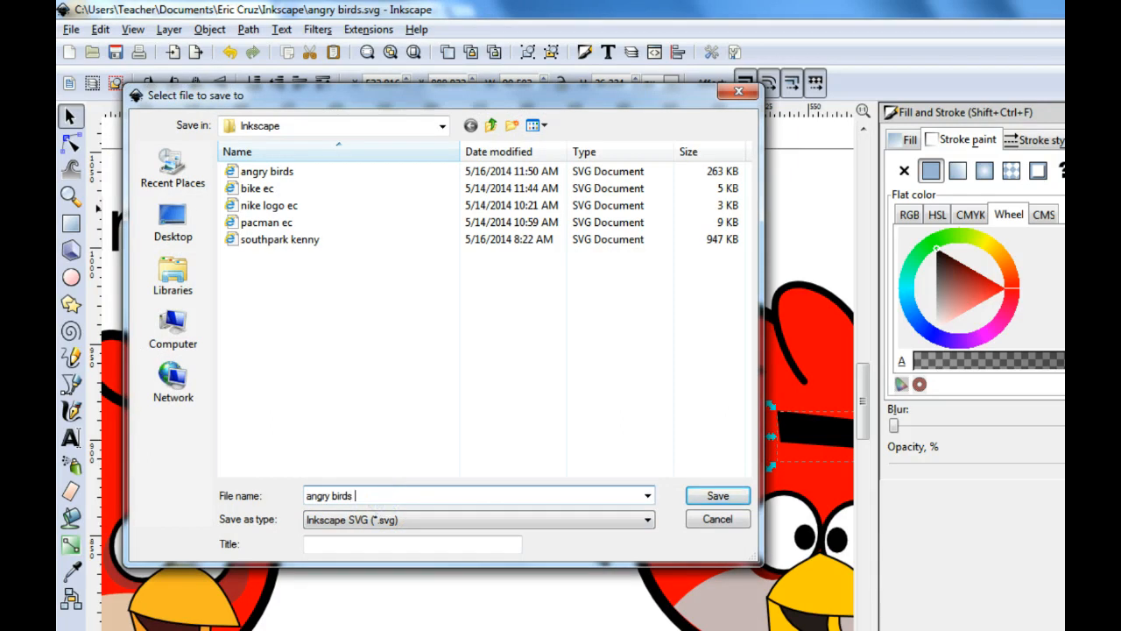
left_click(389, 520)
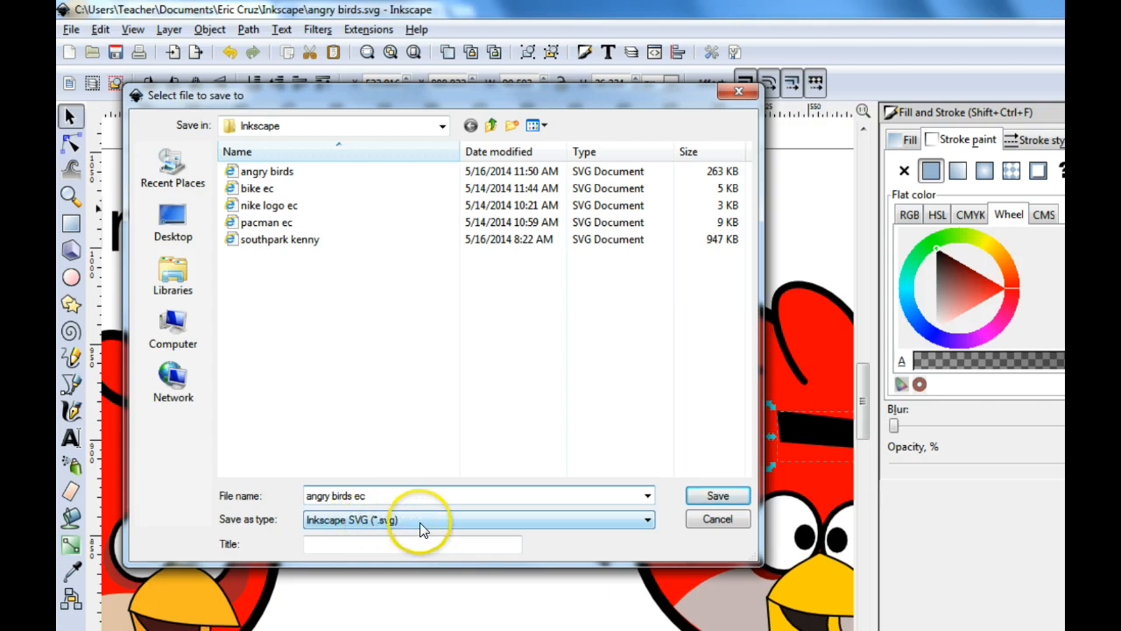
left_click(698, 500)
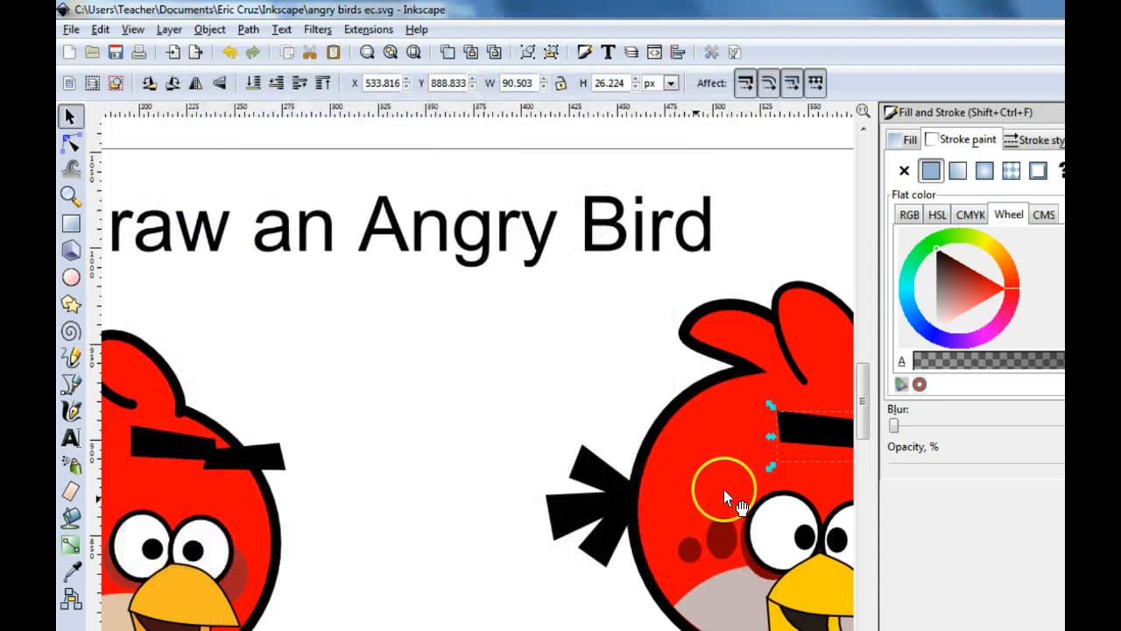